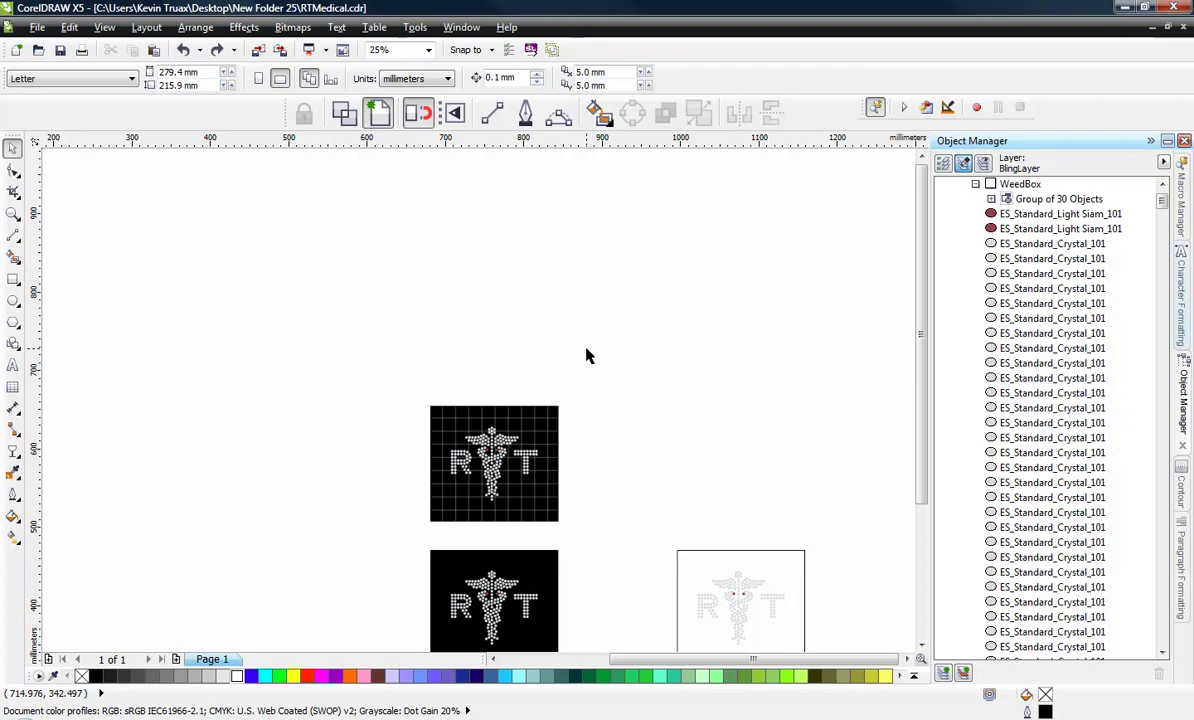
# - Draw a black-filled rectangle about 559 × 261 mm in the empty area above the gridded RT design
pyautogui.scroll(3, 485, 440)
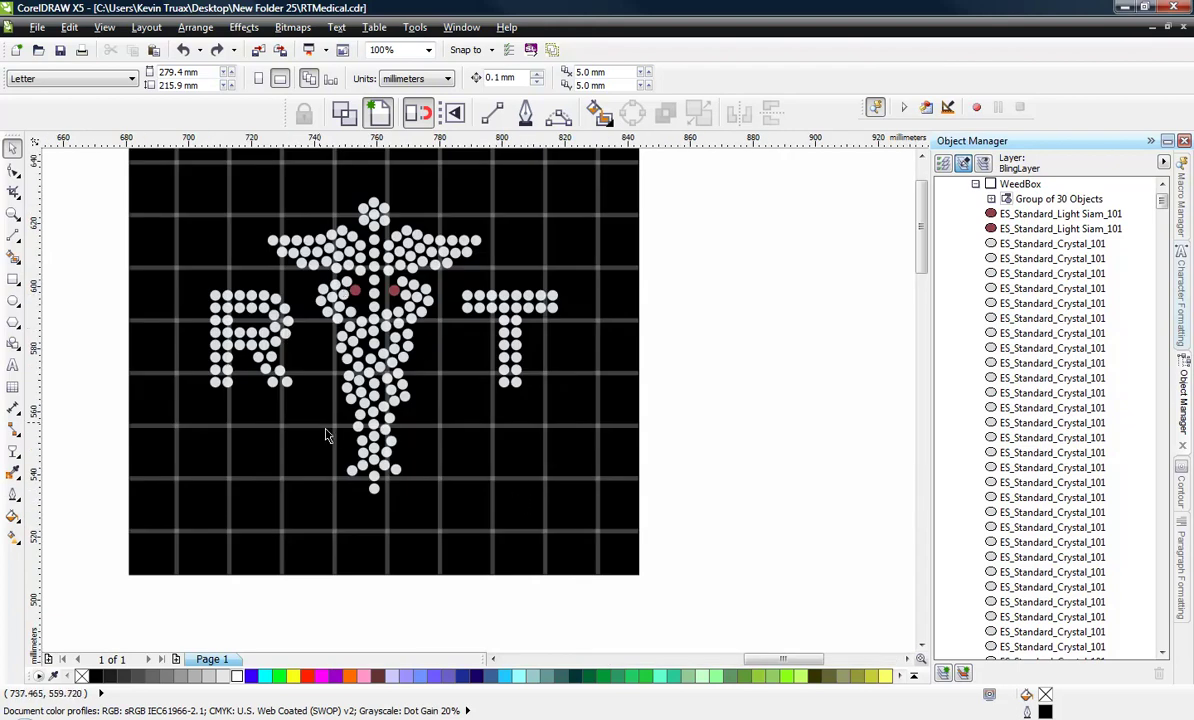
pyautogui.scroll(-1, 328, 421)
pyautogui.scroll(1, 340, 400)
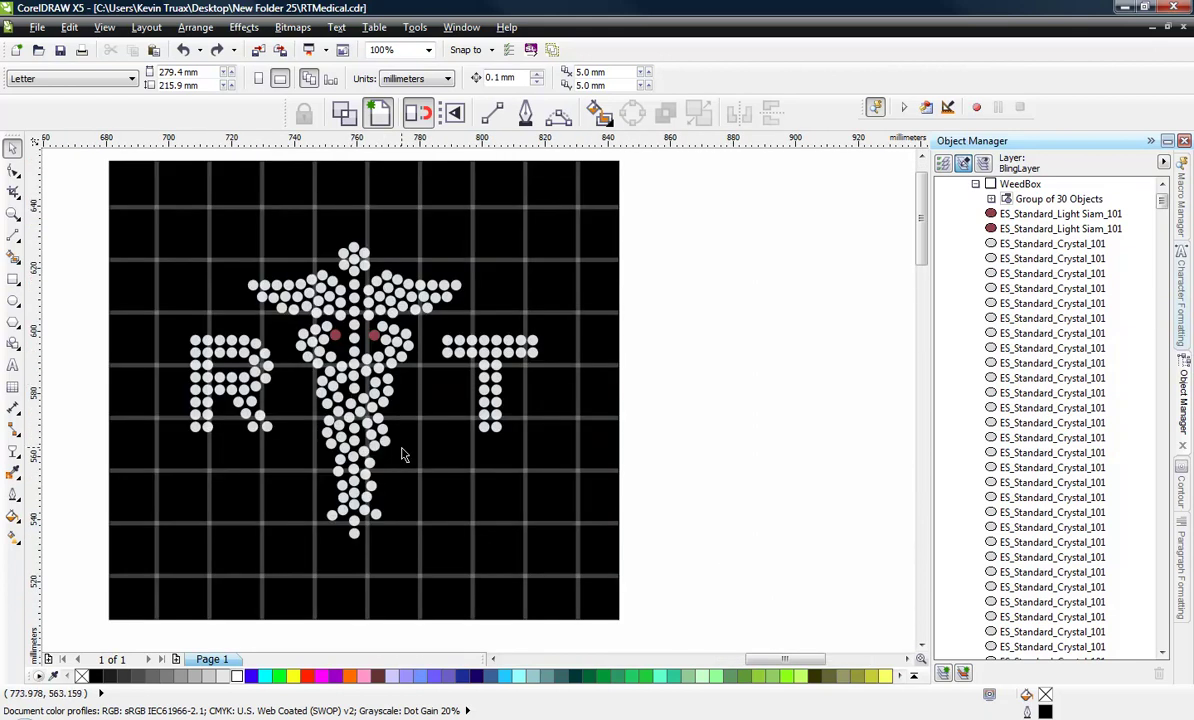
pyautogui.scroll(-1, 403, 455)
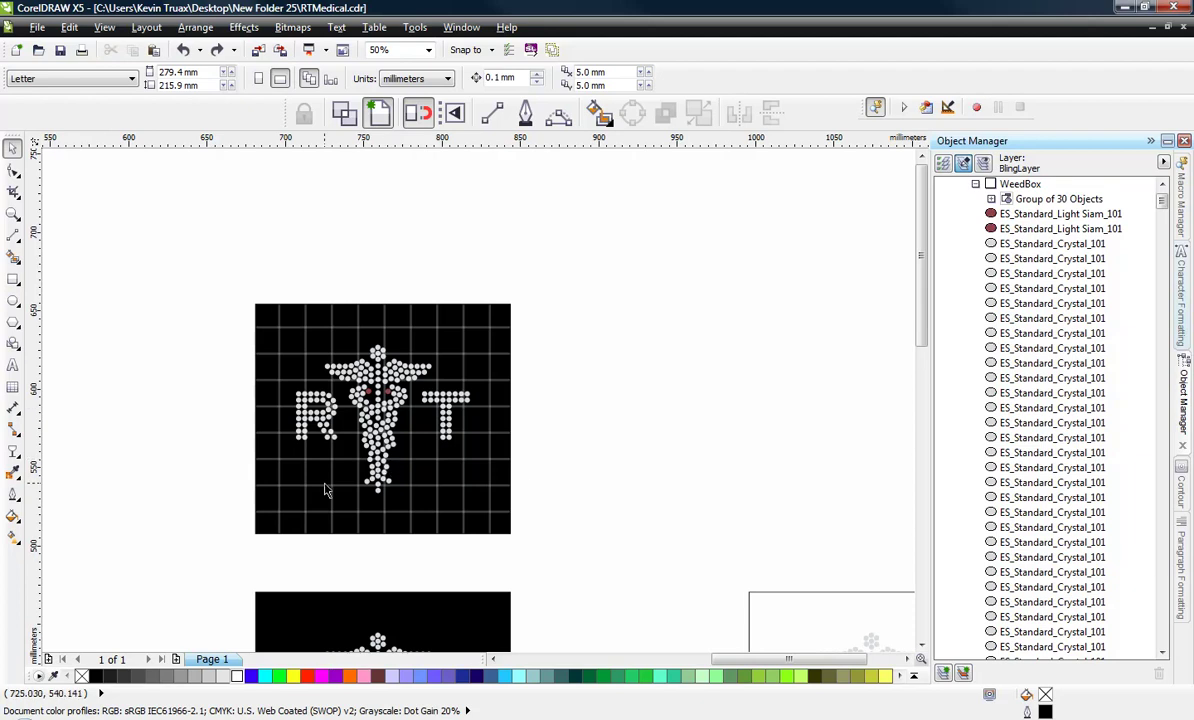
pyautogui.scroll(-2, 324, 490)
pyautogui.scroll(1, 405, 360)
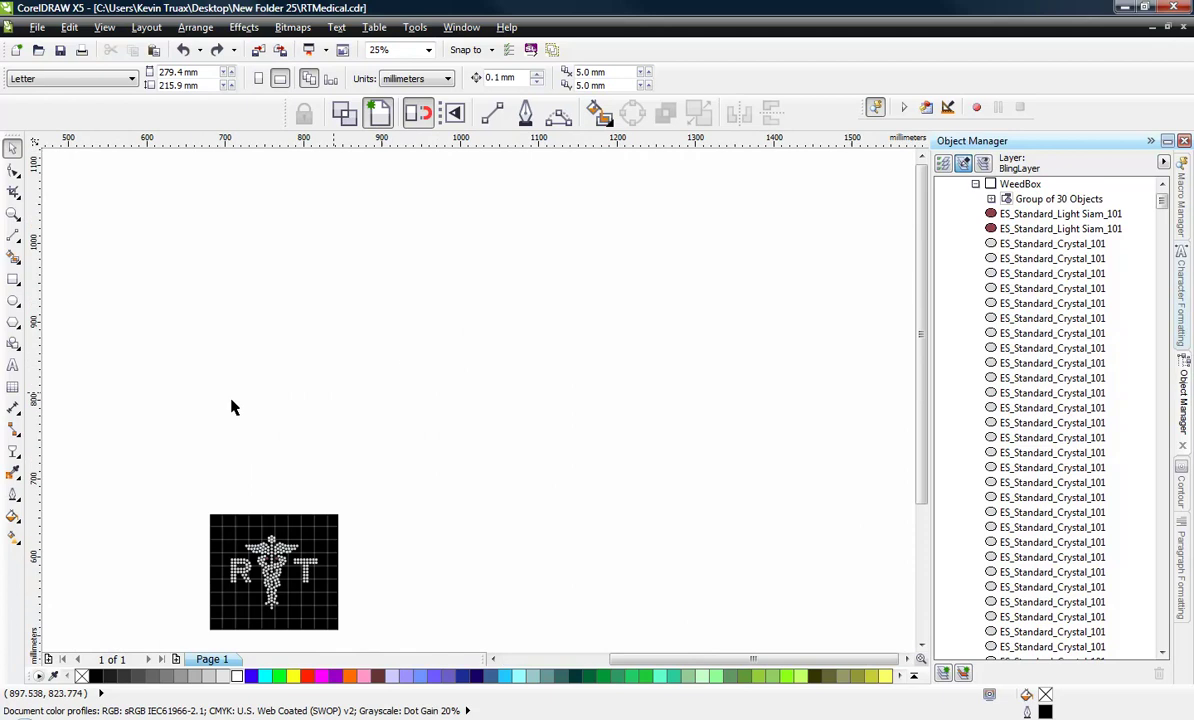
pyautogui.click(12, 281)
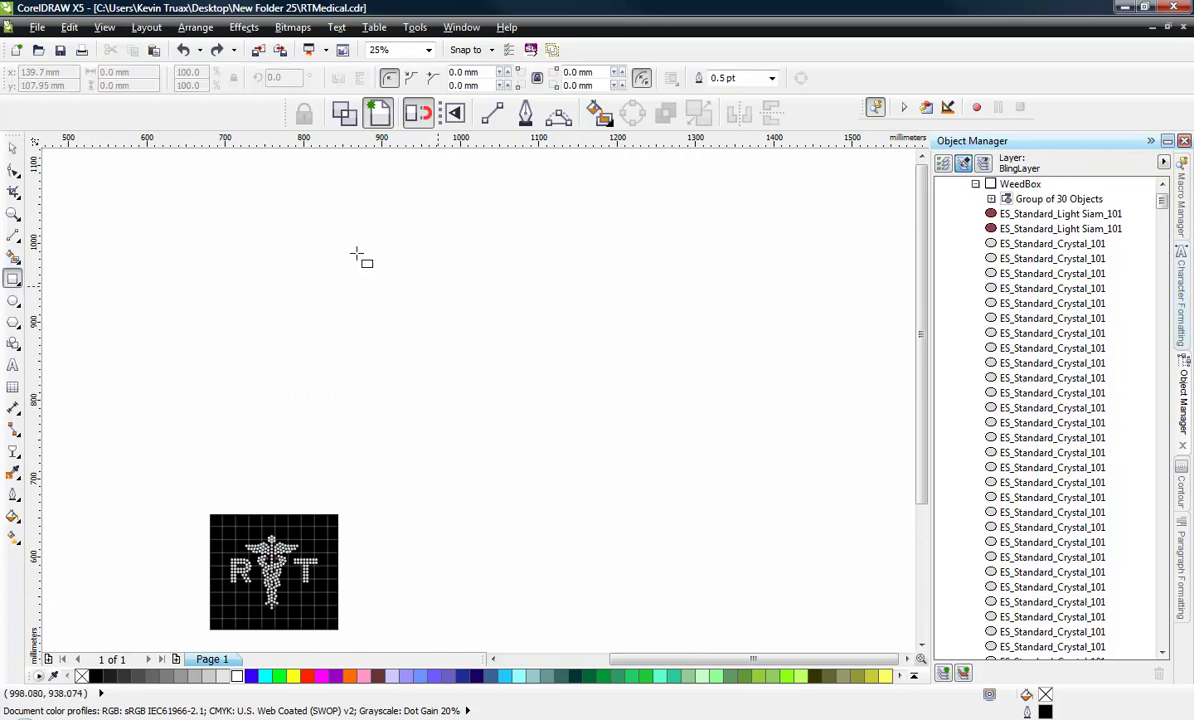
pyautogui.moveTo(297, 237); pyautogui.dragTo(735, 441)
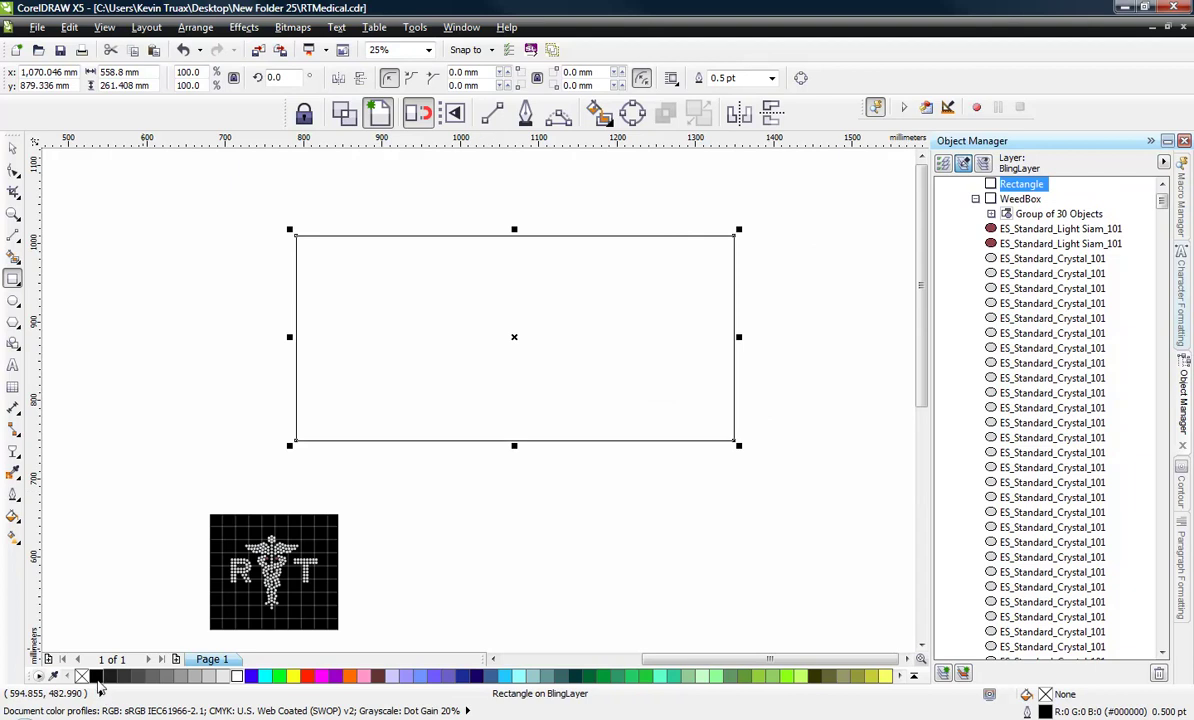
pyautogui.click(96, 677)
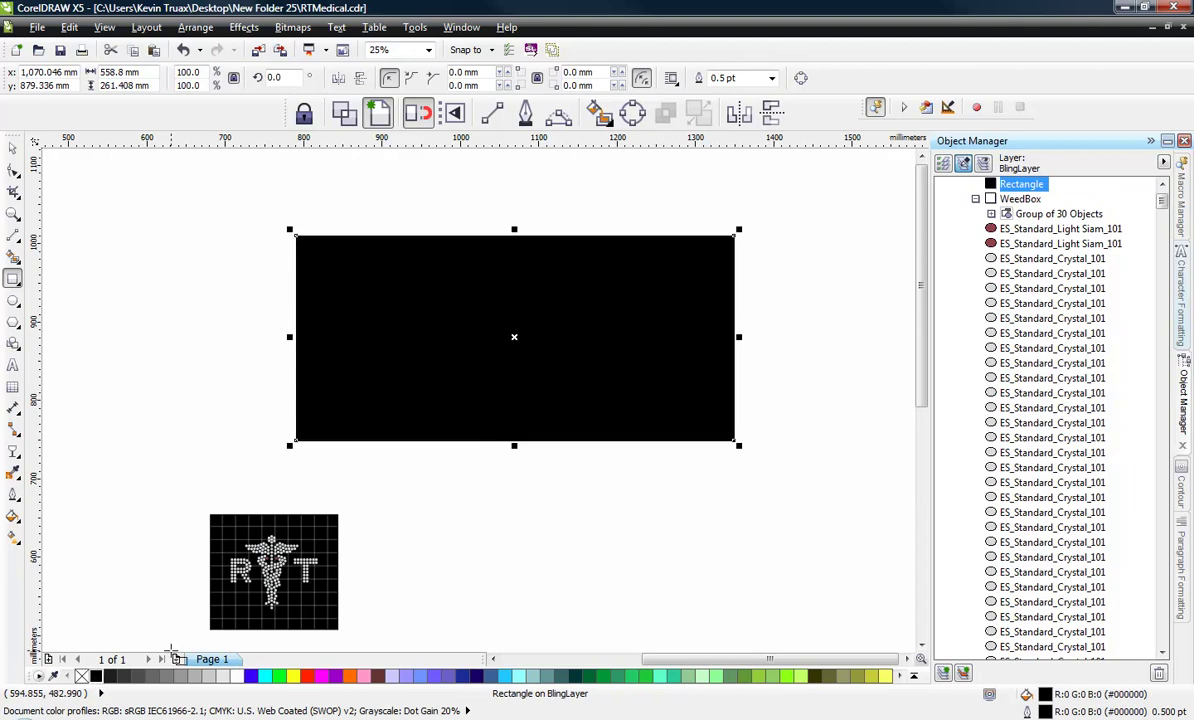
pyautogui.click(13, 148)
pyautogui.click(133, 232)
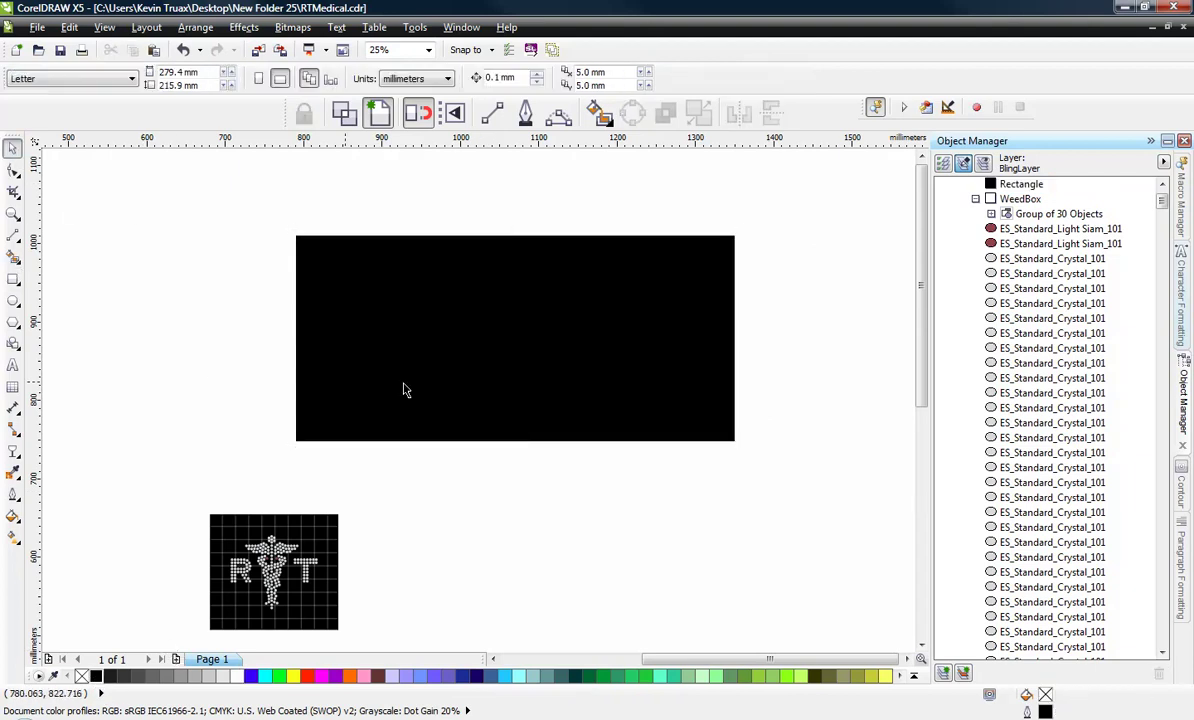
pyautogui.moveTo(527, 383); pyautogui.dragTo(519, 362)
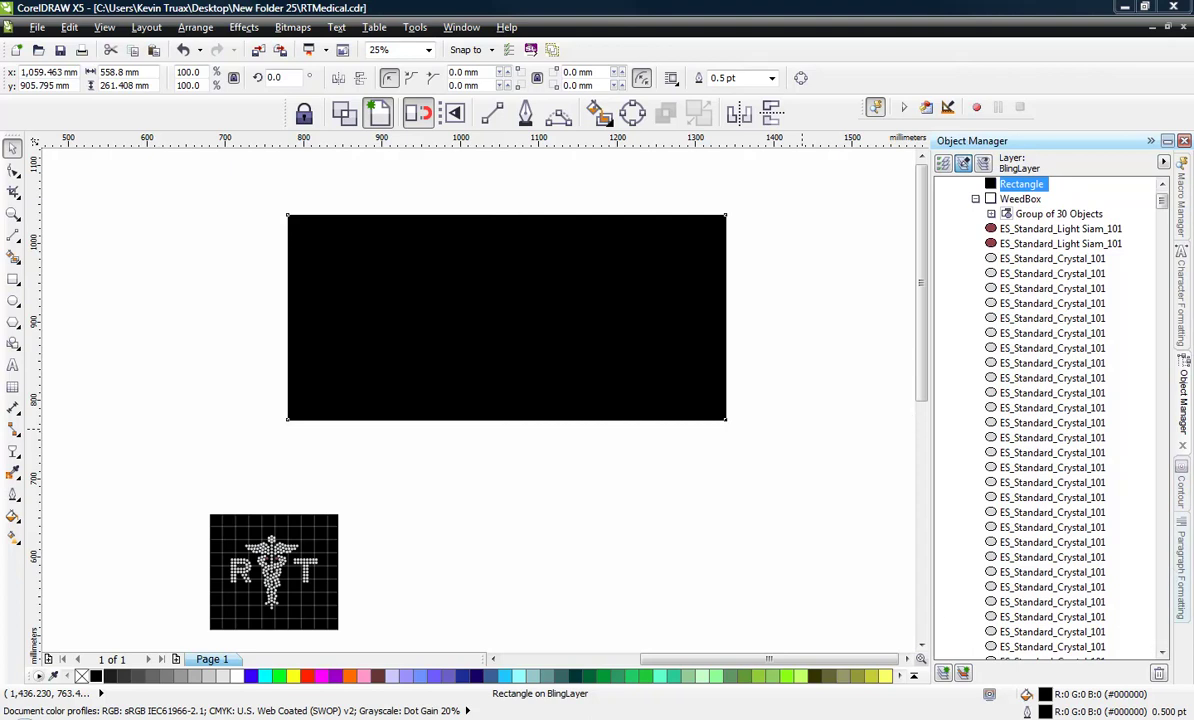
# - Place the black T-shirt image on the right part of the black rectangle and crop off its lower portion, keeping about 169 × 123 mm
pyautogui.moveTo(1101, 503); pyautogui.dragTo(578, 247)
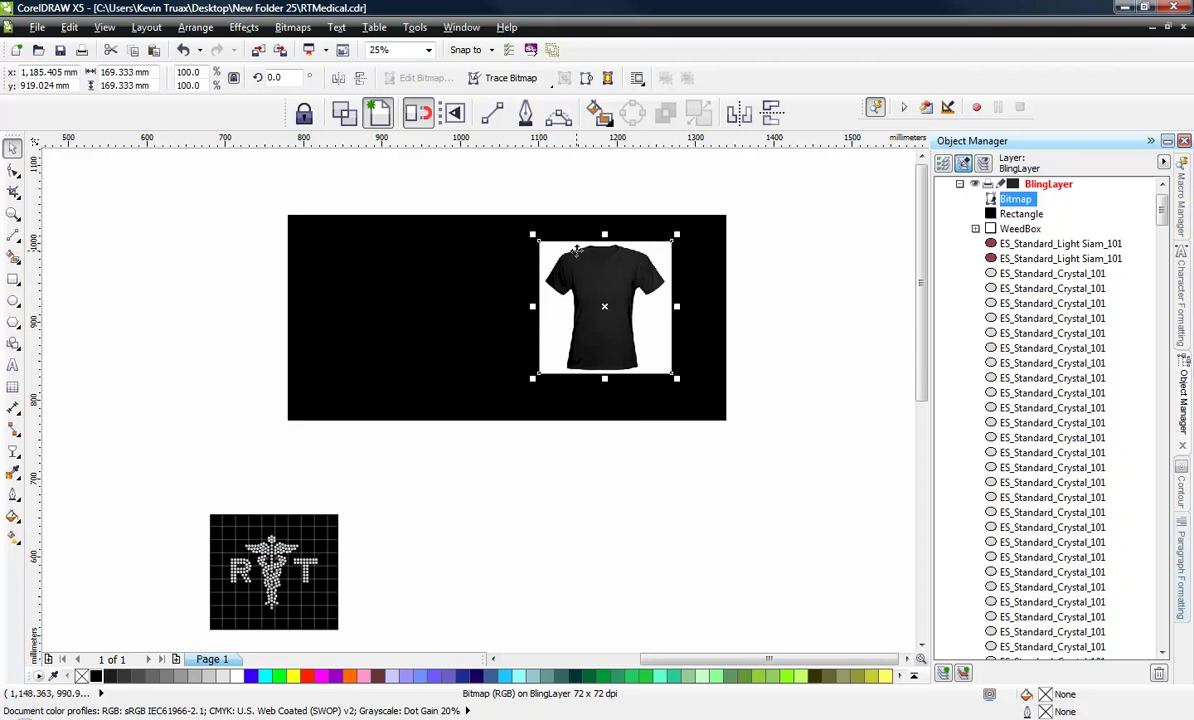
pyautogui.scroll(1, 578, 247)
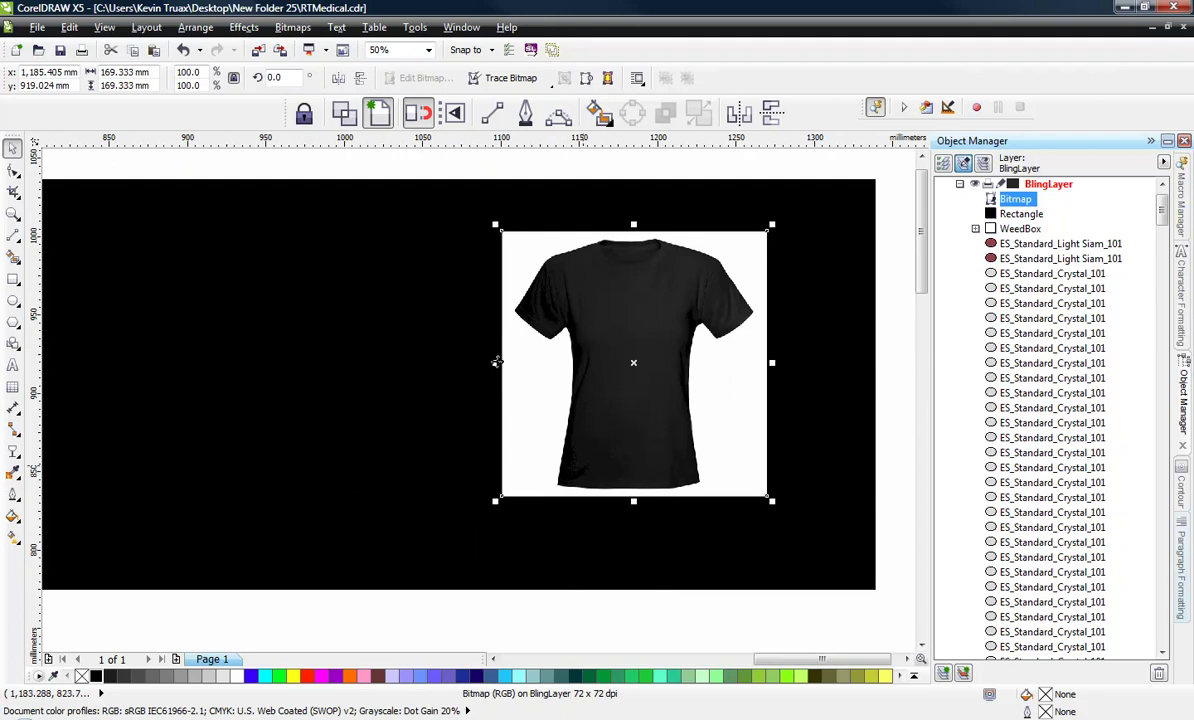
pyautogui.click(13, 191)
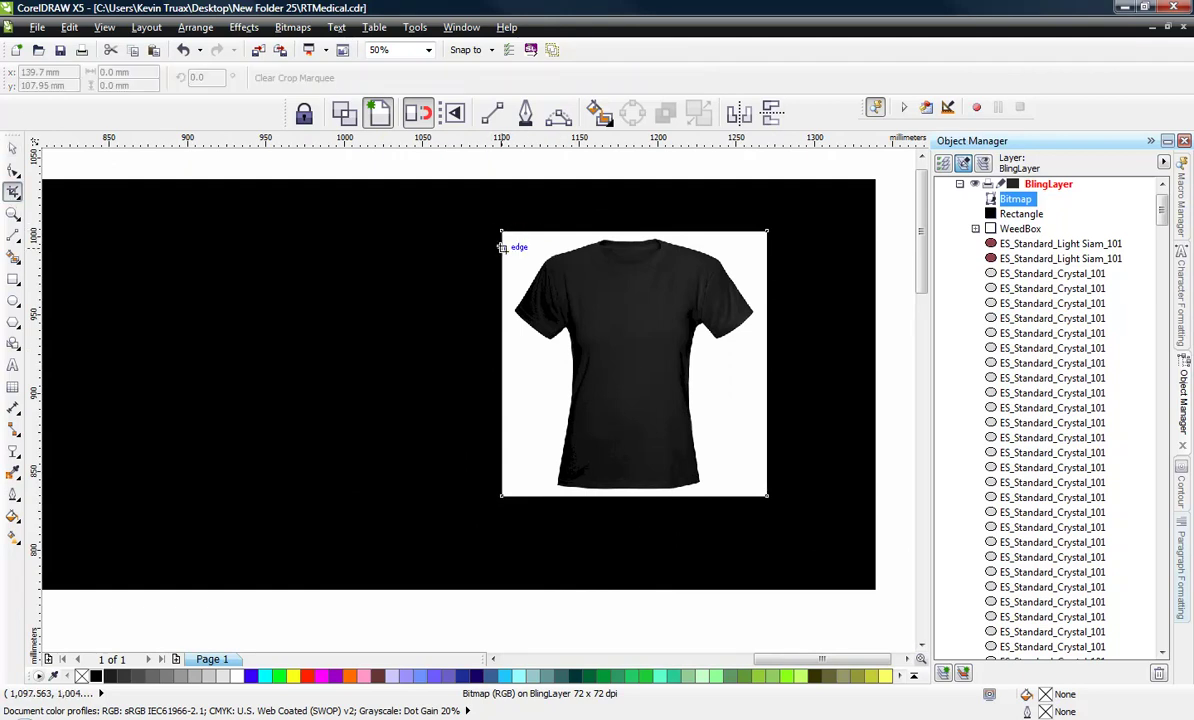
pyautogui.moveTo(502, 247); pyautogui.dragTo(770, 423)
pyautogui.doubleClick(629, 367)
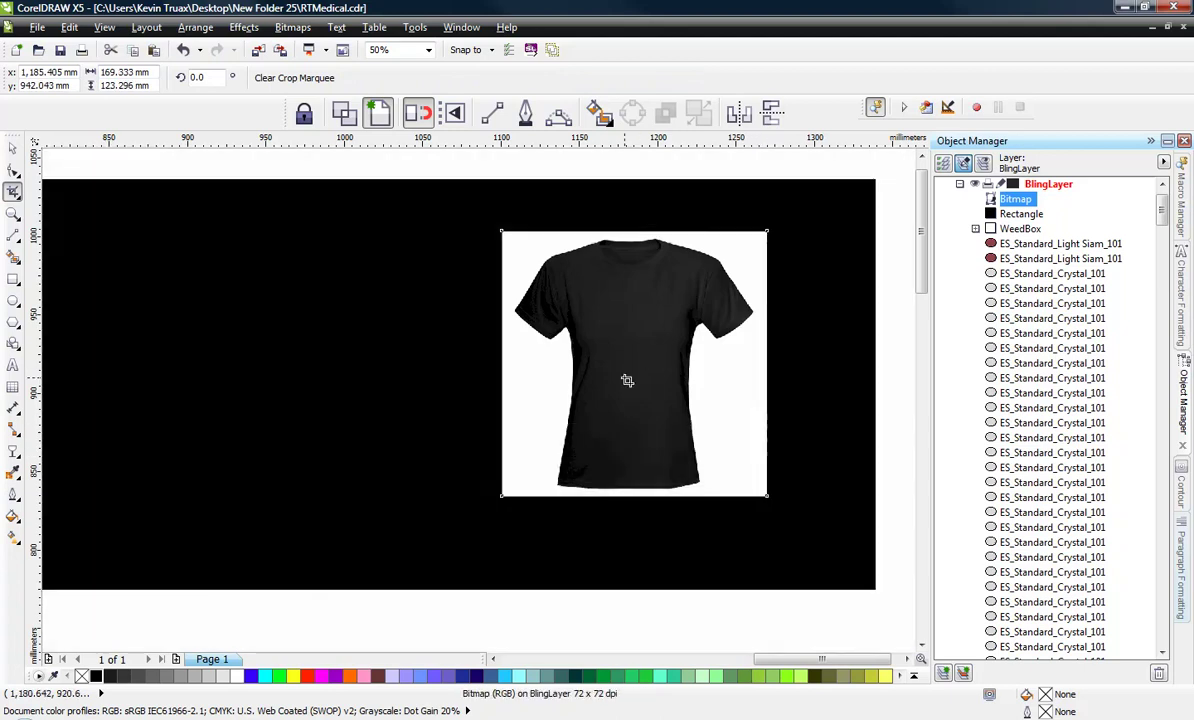
# - Move the cropped T-shirt image closer to the upper-right corner of the black rectangle
pyautogui.click(13, 148)
pyautogui.moveTo(558, 300); pyautogui.dragTo(614, 294)
pyautogui.scroll(-2, 457, 311)
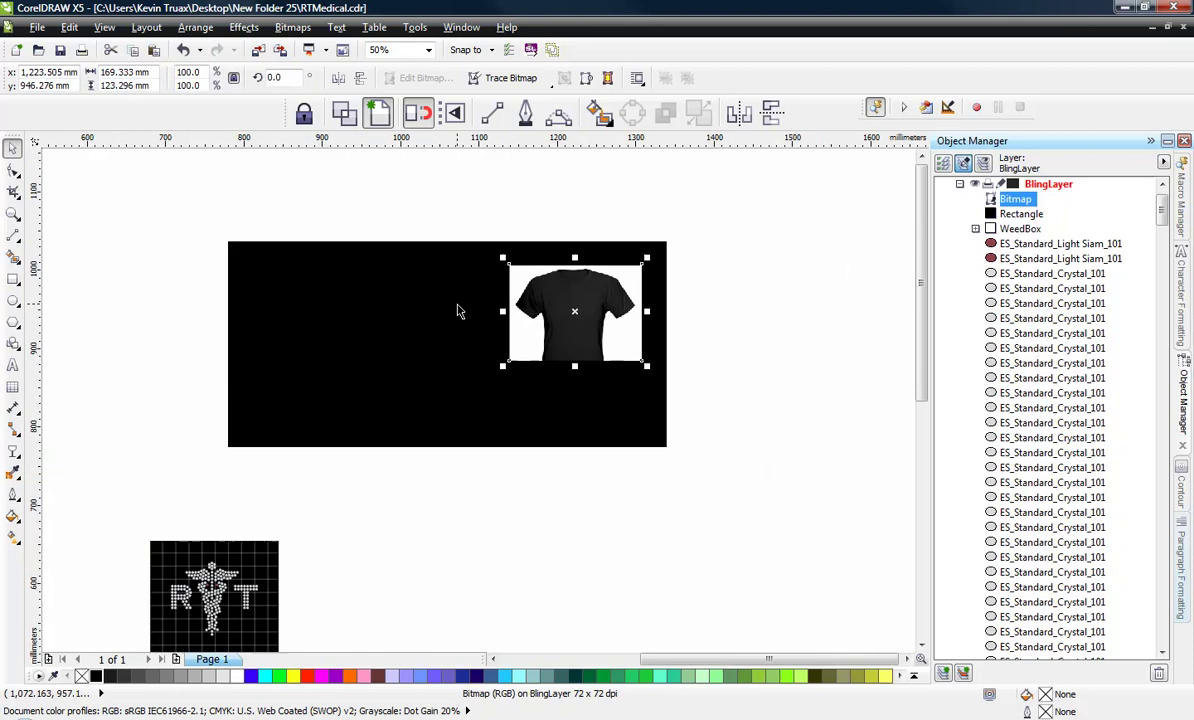
pyautogui.scroll(2, 462, 302)
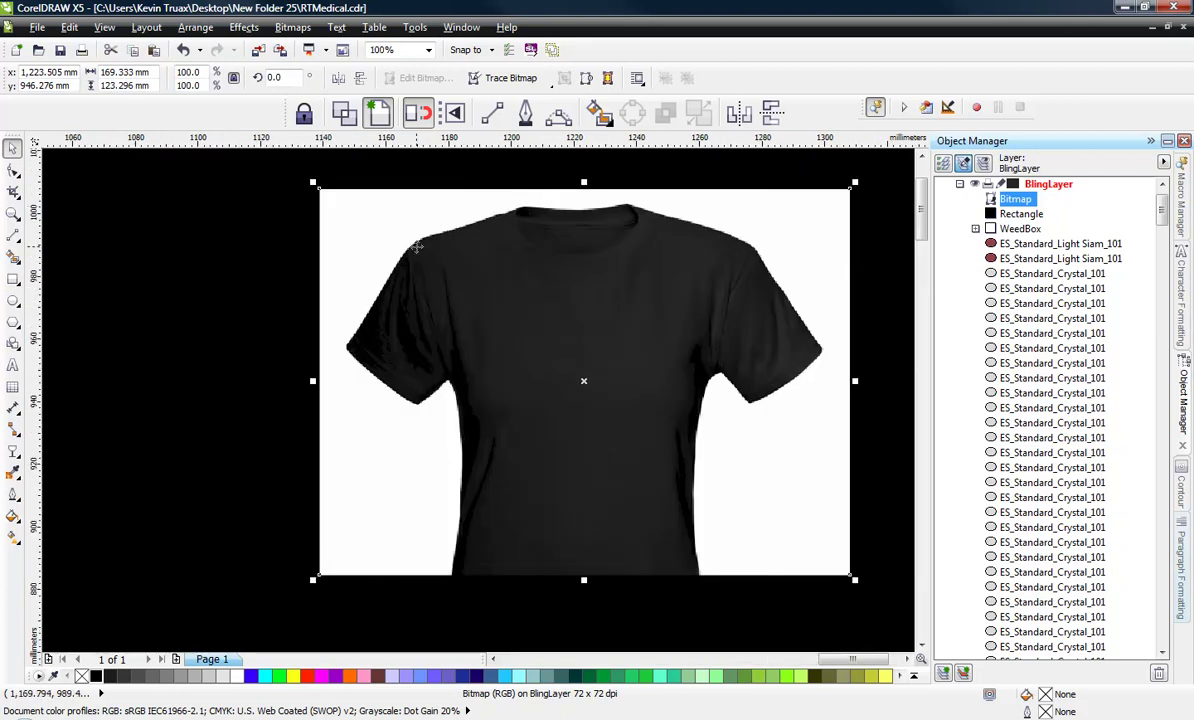
pyautogui.scroll(-1, 398, 238)
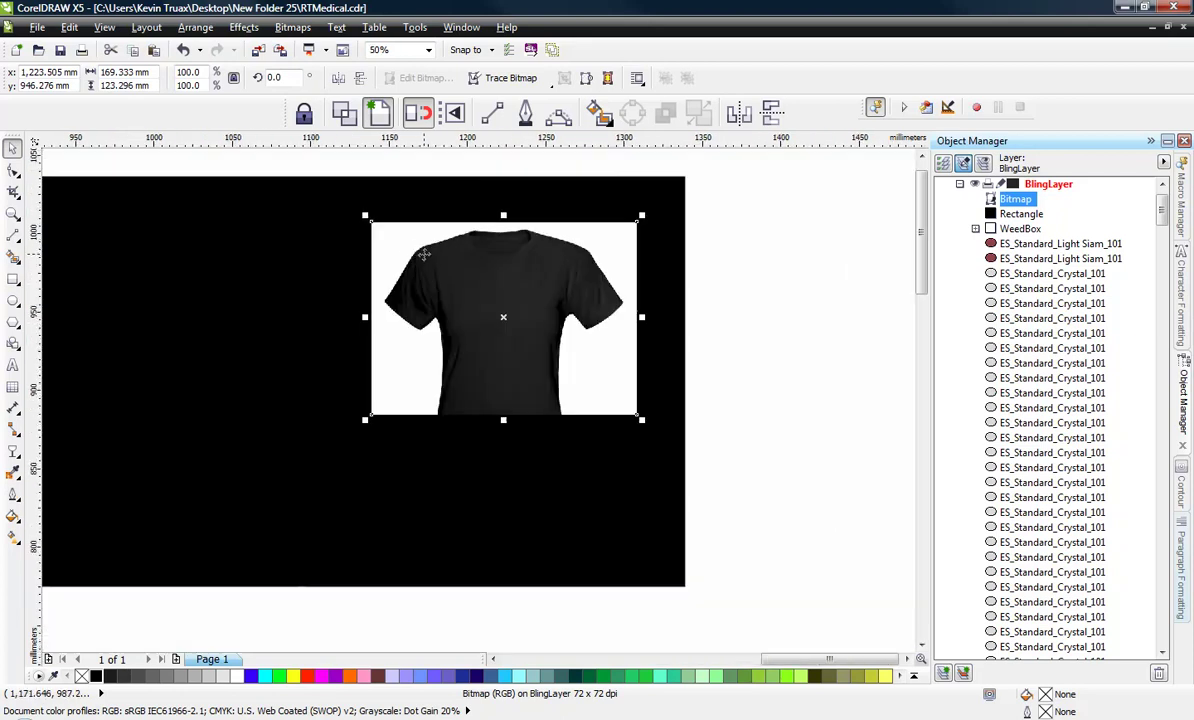
pyautogui.click(784, 336)
pyautogui.click(392, 368)
# - Frame the T-shirt image with an unfilled rectangle matching its edges, using a grey 8 pt outline
pyautogui.click(14, 281)
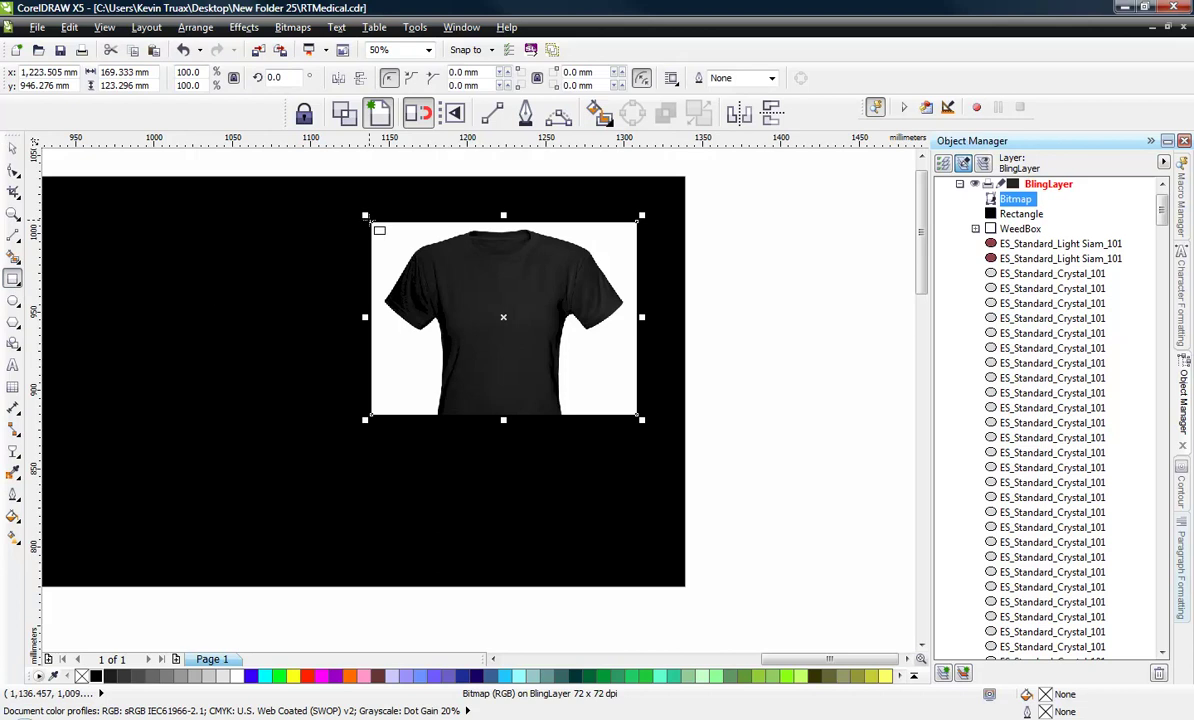
pyautogui.moveTo(372, 222)
pyautogui.mouseDown()
pyautogui.moveTo(600, 354)
pyautogui.moveTo(645, 410)
pyautogui.moveTo(636, 414)
pyautogui.mouseUp()
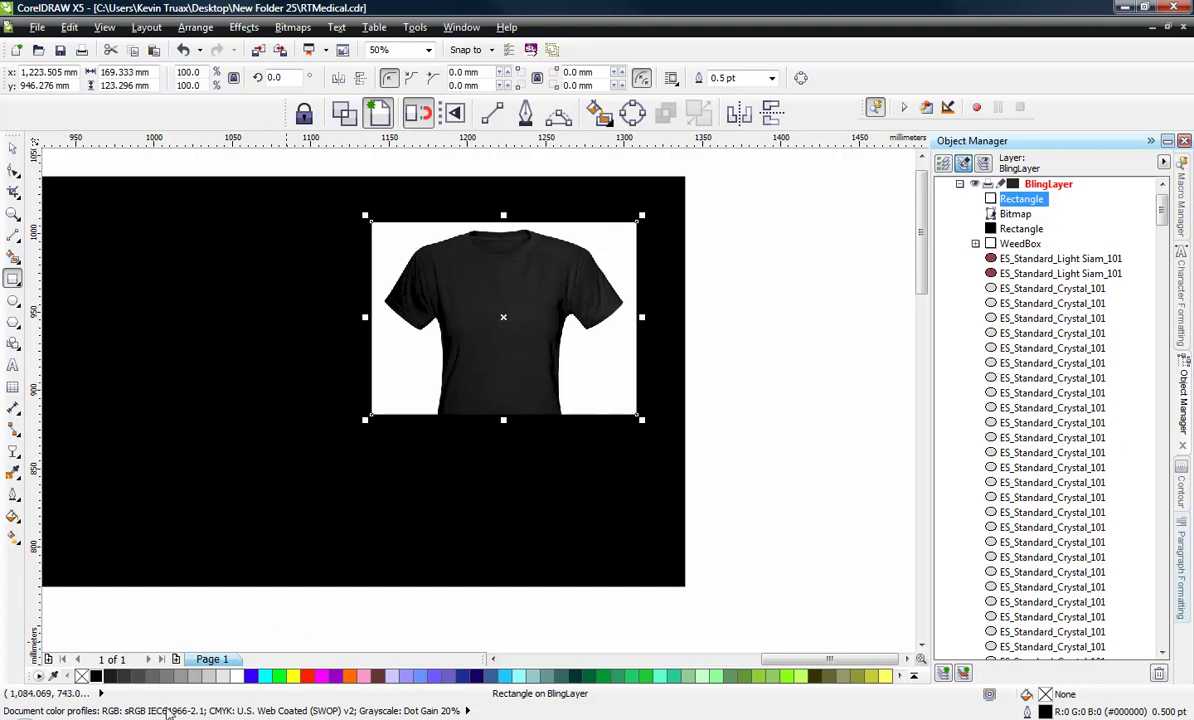
pyautogui.rightClick(165, 677)
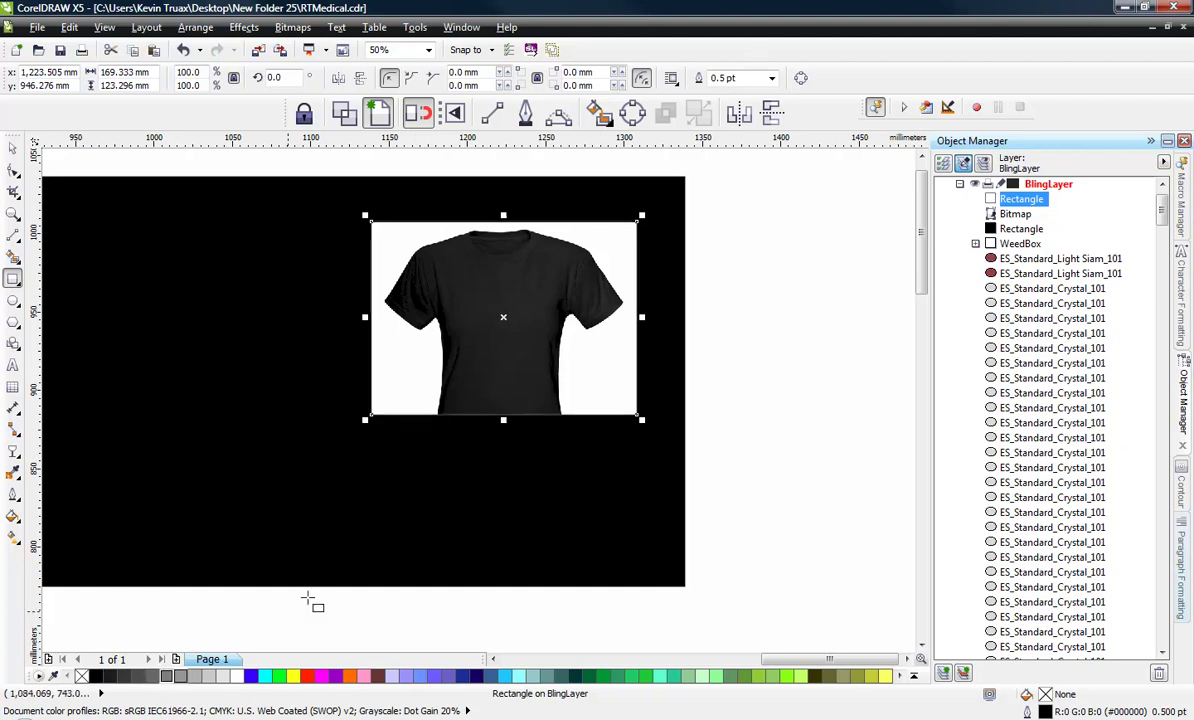
pyautogui.click(10, 491)
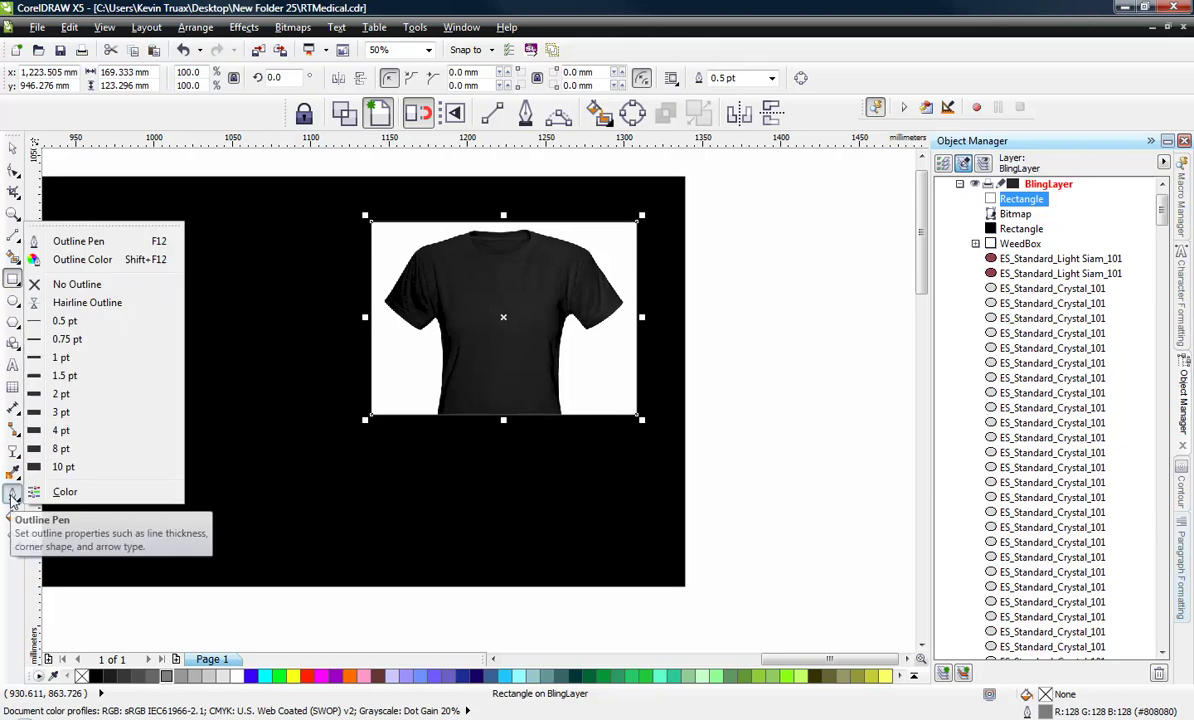
pyautogui.click(75, 452)
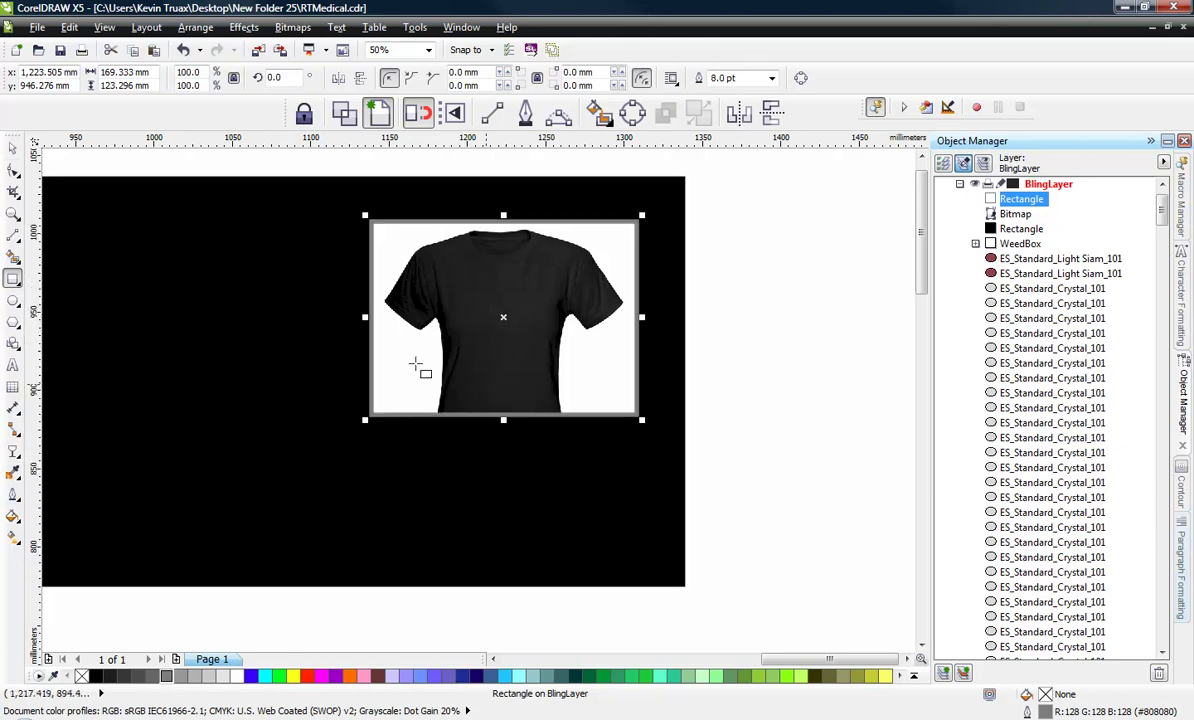
pyautogui.click(12, 148)
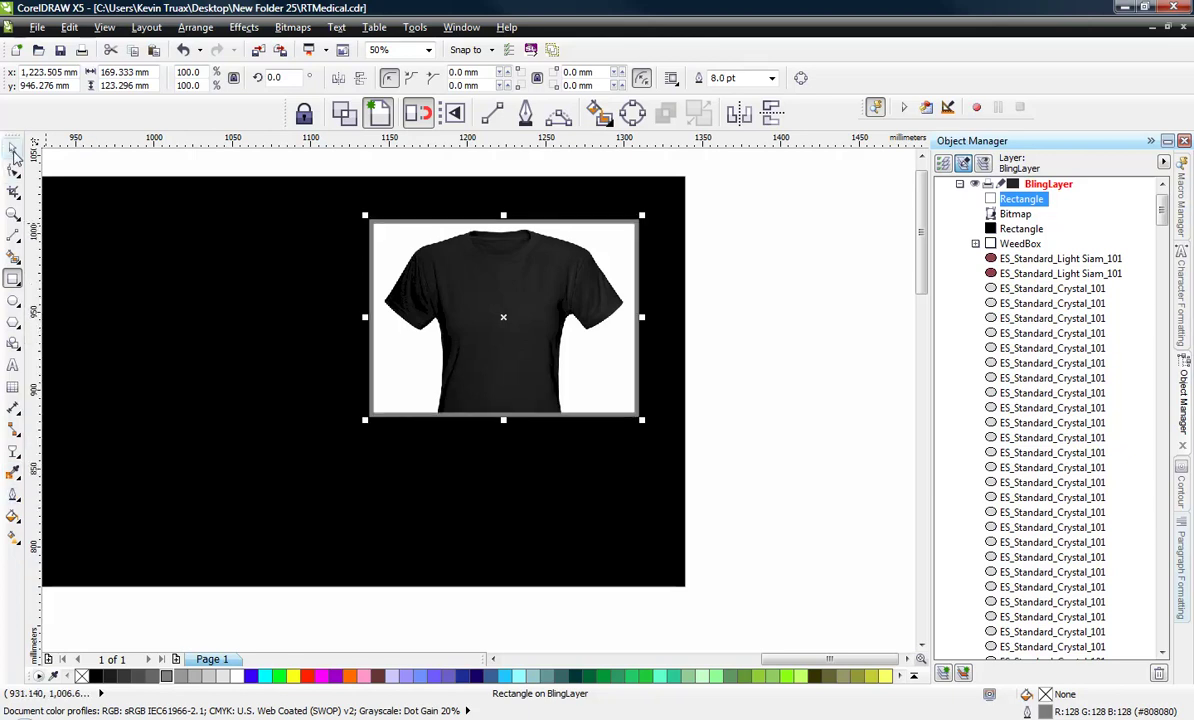
pyautogui.click(825, 218)
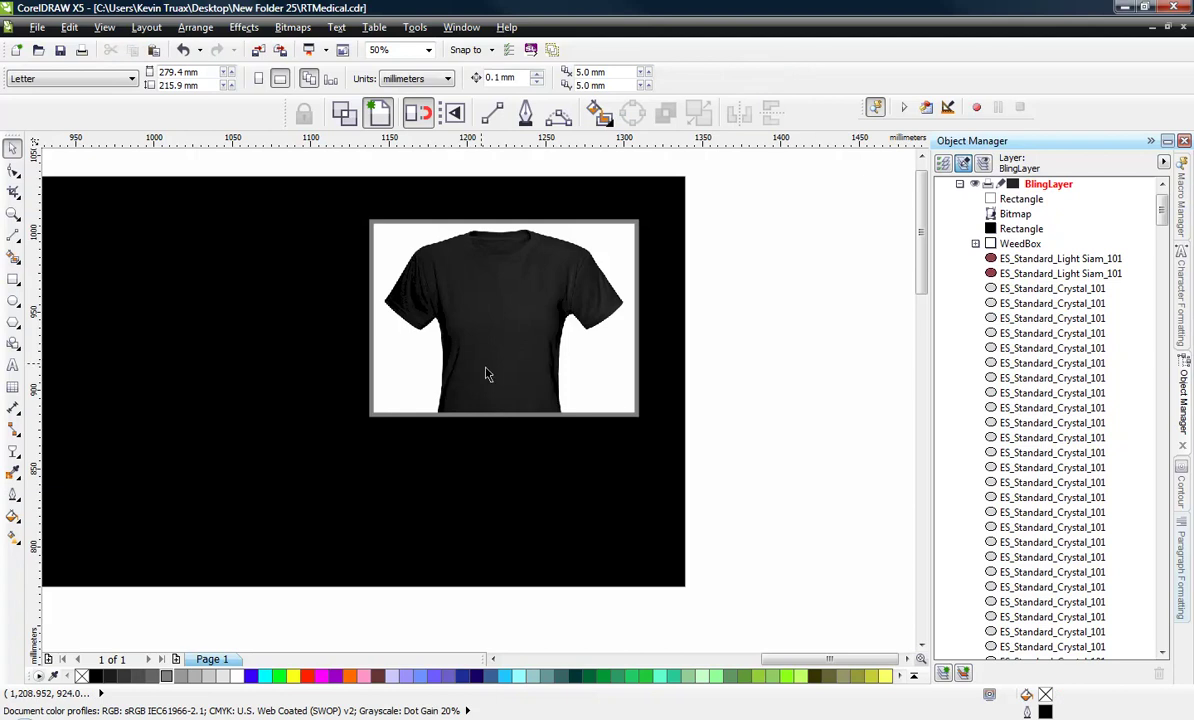
# - Move the weed box grid off the upper RT rhinestone design onto the empty area beside it
pyautogui.scroll(-1, 727, 331)
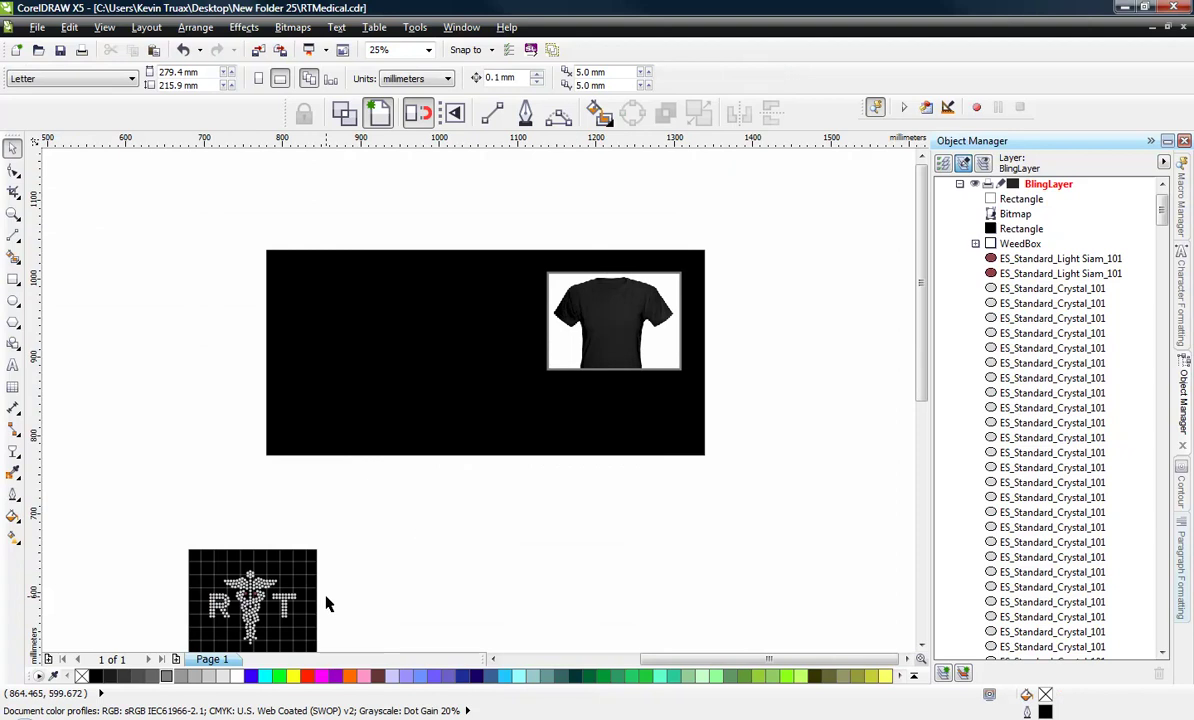
pyautogui.scroll(1, 312, 598)
pyautogui.click(266, 558)
pyautogui.moveTo(266, 552); pyautogui.dragTo(680, 472)
pyautogui.click(433, 462)
pyautogui.scroll(-1, 420, 455)
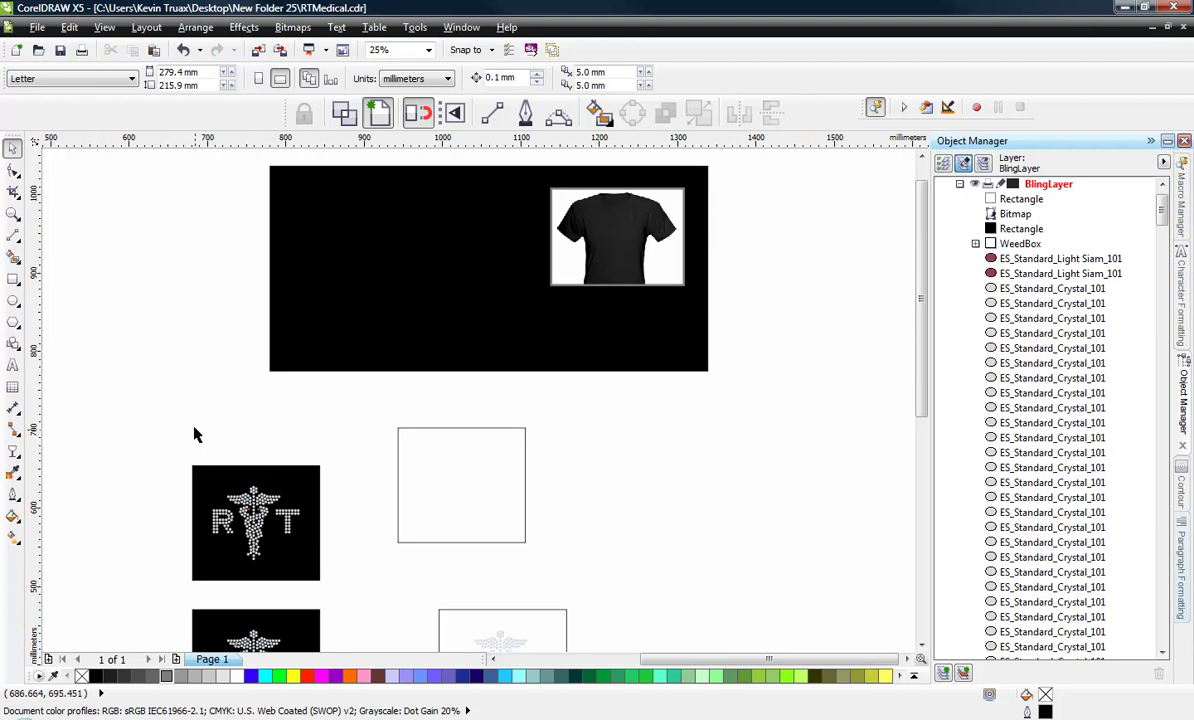
# - Place the upper RT design's rhinestones on the left part of the large black rectangle and a copy of them over the T-shirt
pyautogui.moveTo(185, 400); pyautogui.dragTo(630, 280)
pyautogui.scroll(1, 628, 282)
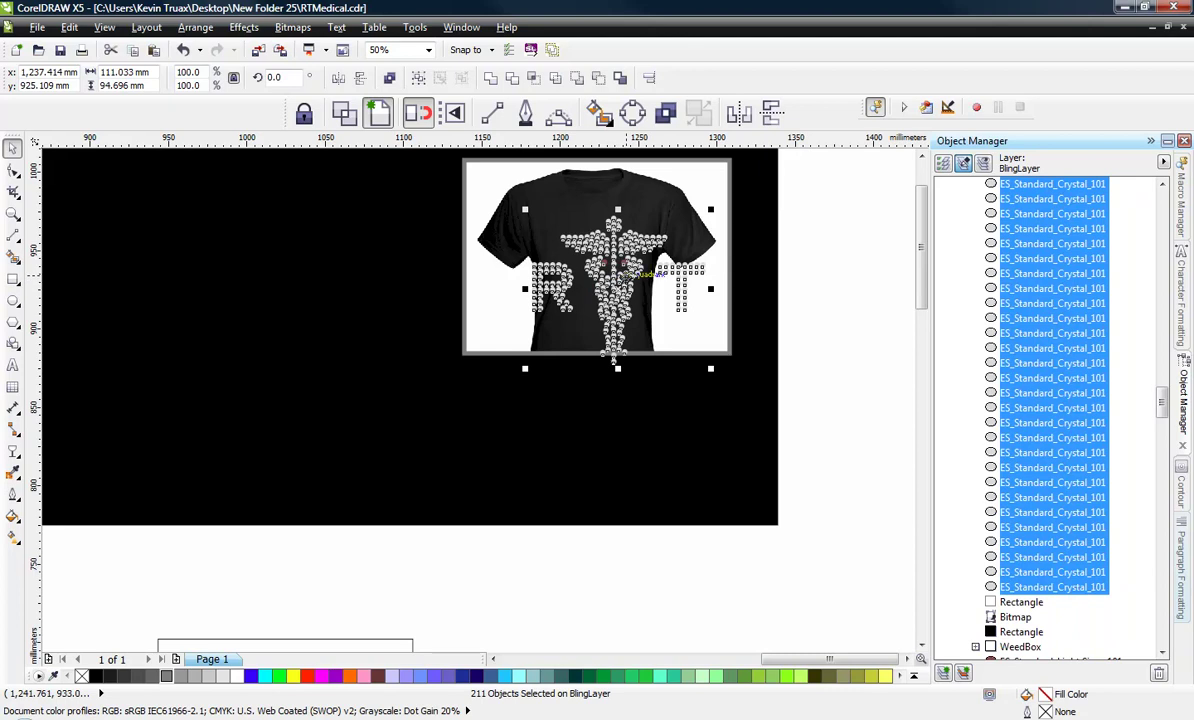
pyautogui.moveTo(612, 264)
pyautogui.mouseDown()
pyautogui.moveTo(239, 280)
pyautogui.moveTo(234, 258)
pyautogui.moveTo(597, 273)
pyautogui.mouseUp()
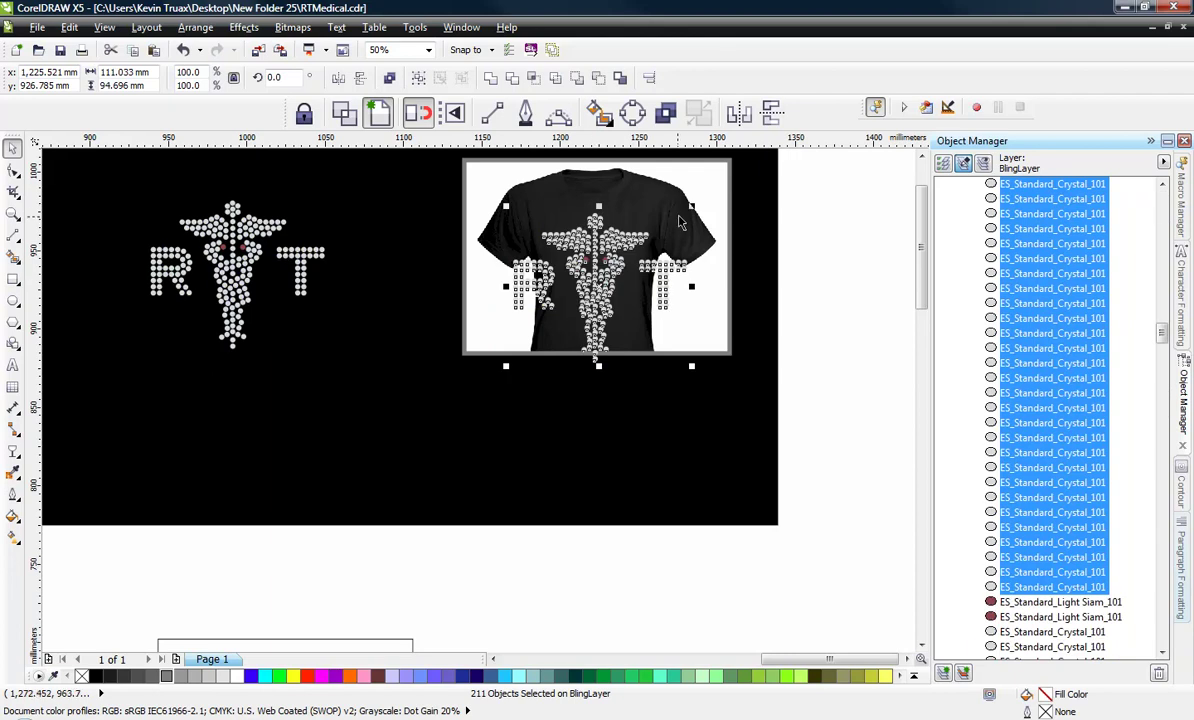
# - Shrink the rhinestone copy on the T-shirt to about 15.3 × 13 mm and move it to the shirt's left-chest position
pyautogui.moveTo(692, 205); pyautogui.dragTo(555, 328)
pyautogui.scroll(2, 648, 222)
pyautogui.scroll(1, 648, 222)
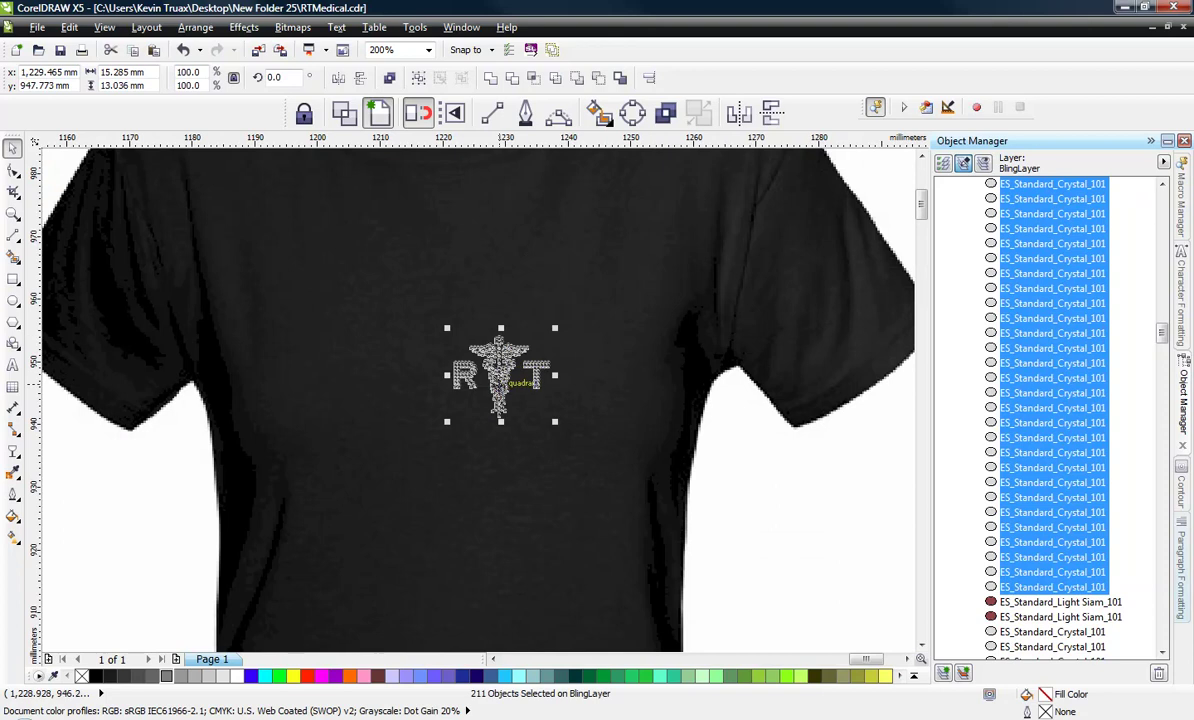
pyautogui.moveTo(505, 378); pyautogui.dragTo(587, 225)
pyautogui.scroll(-1, 579, 313)
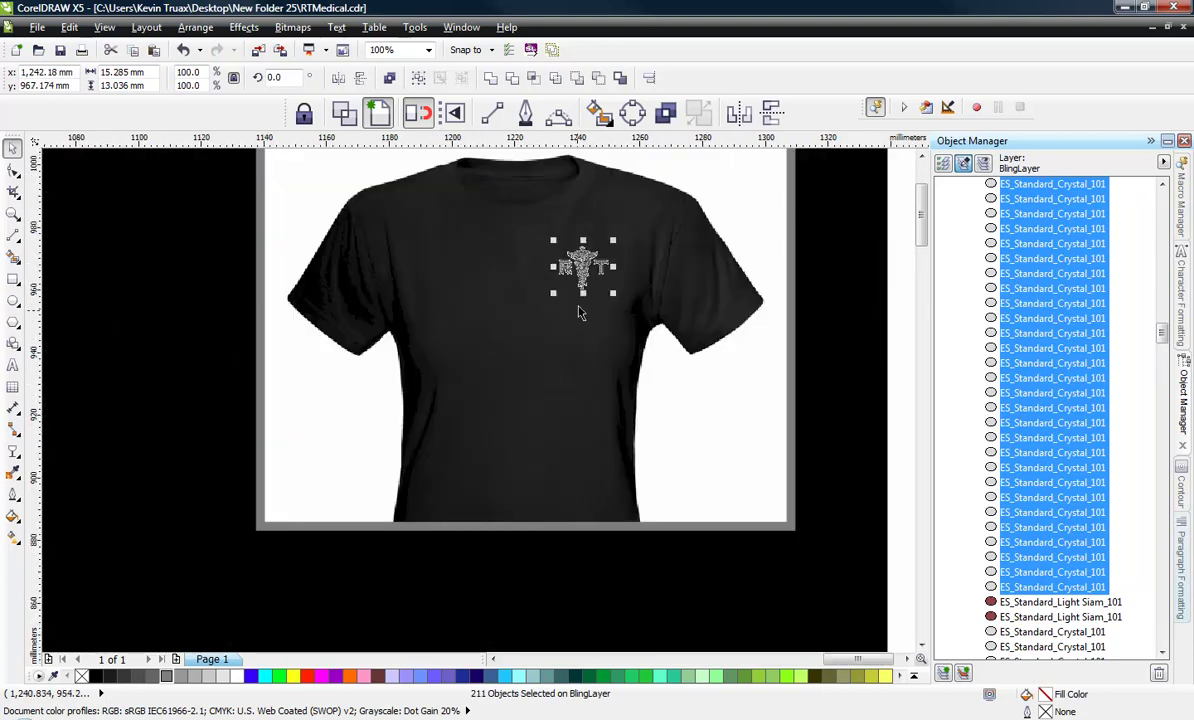
# - Enlarge the left-chest rhinestone logo to about 17.8 × 15.1 mm and reposition it on the shirt's chest
pyautogui.scroll(3, 579, 313)
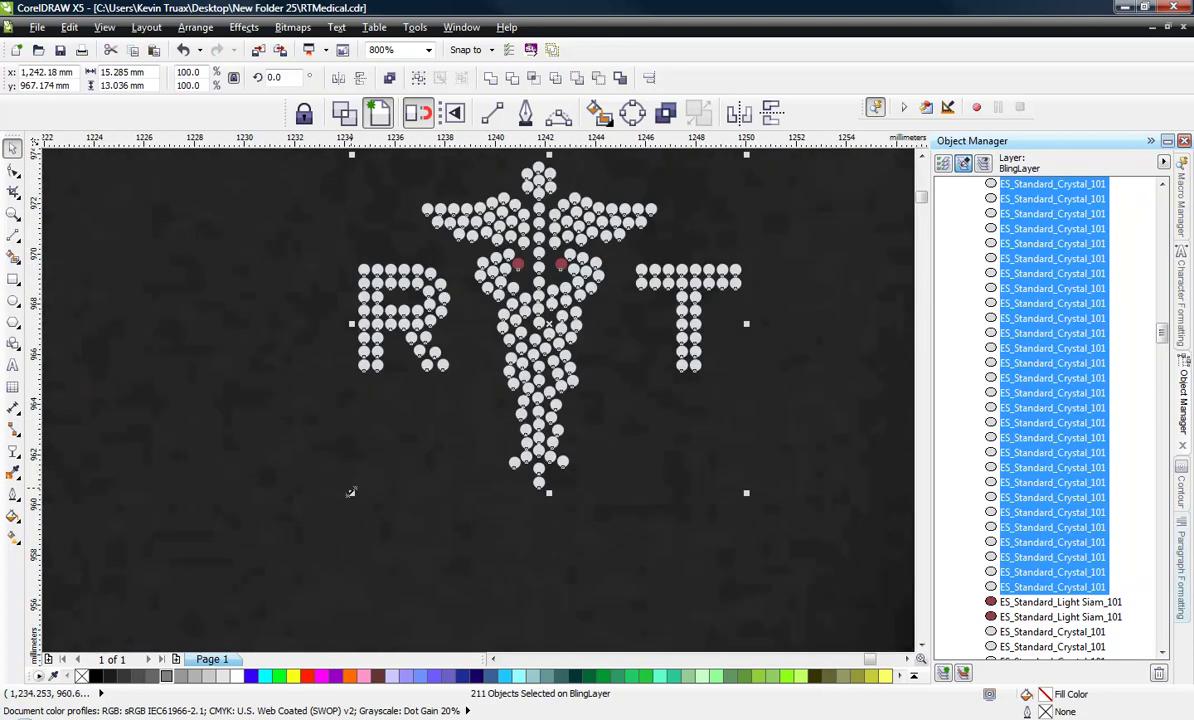
pyautogui.moveTo(351, 493); pyautogui.dragTo(288, 548)
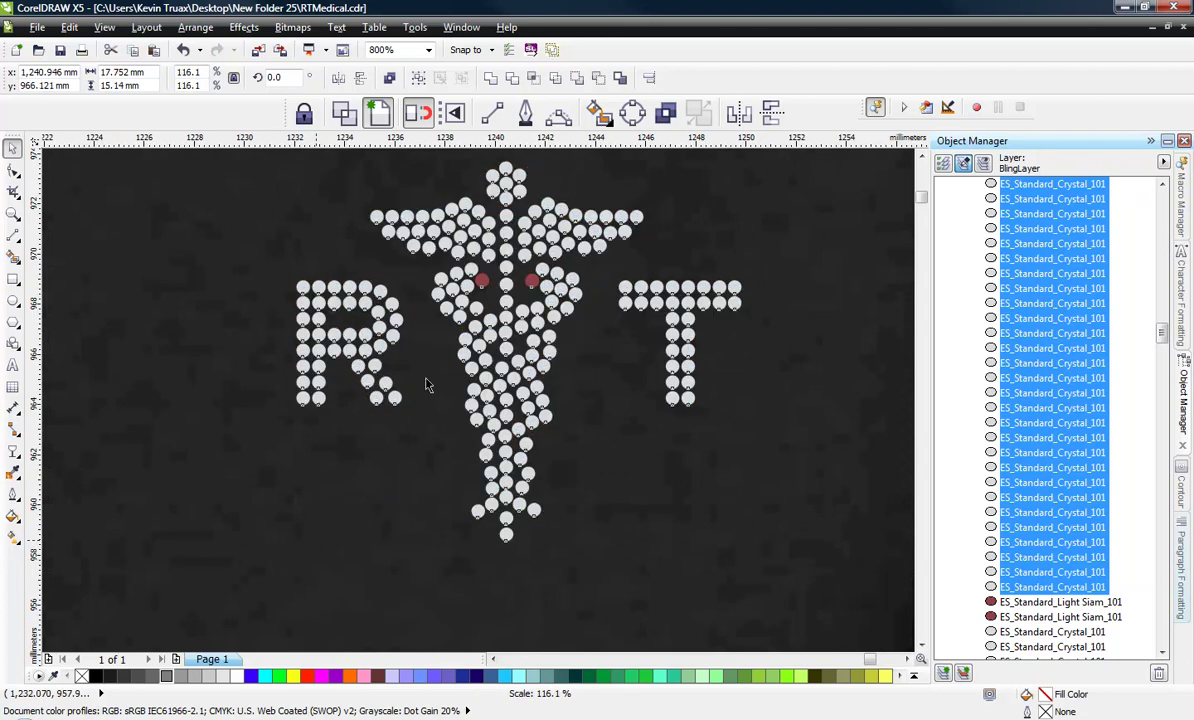
pyautogui.scroll(-2, 506, 348)
pyautogui.moveTo(508, 340)
pyautogui.mouseDown()
pyautogui.moveTo(498, 333)
pyautogui.moveTo(527, 349)
pyautogui.mouseUp()
pyautogui.scroll(-2, 663, 372)
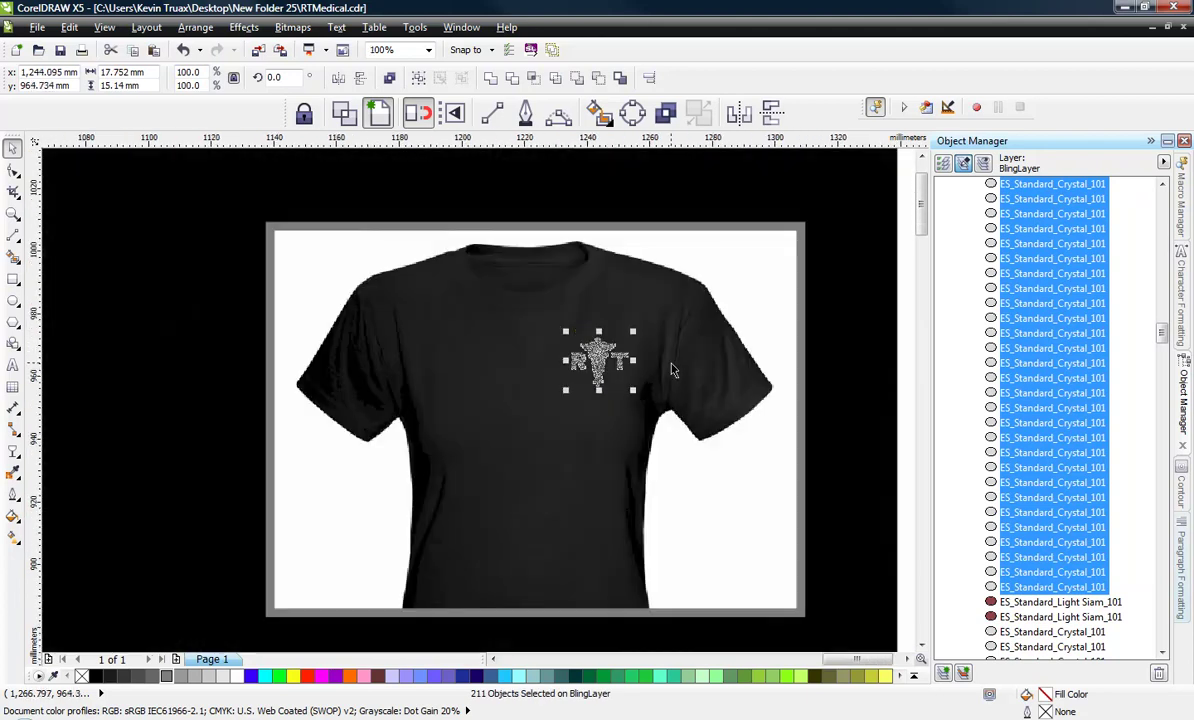
pyautogui.click(823, 333)
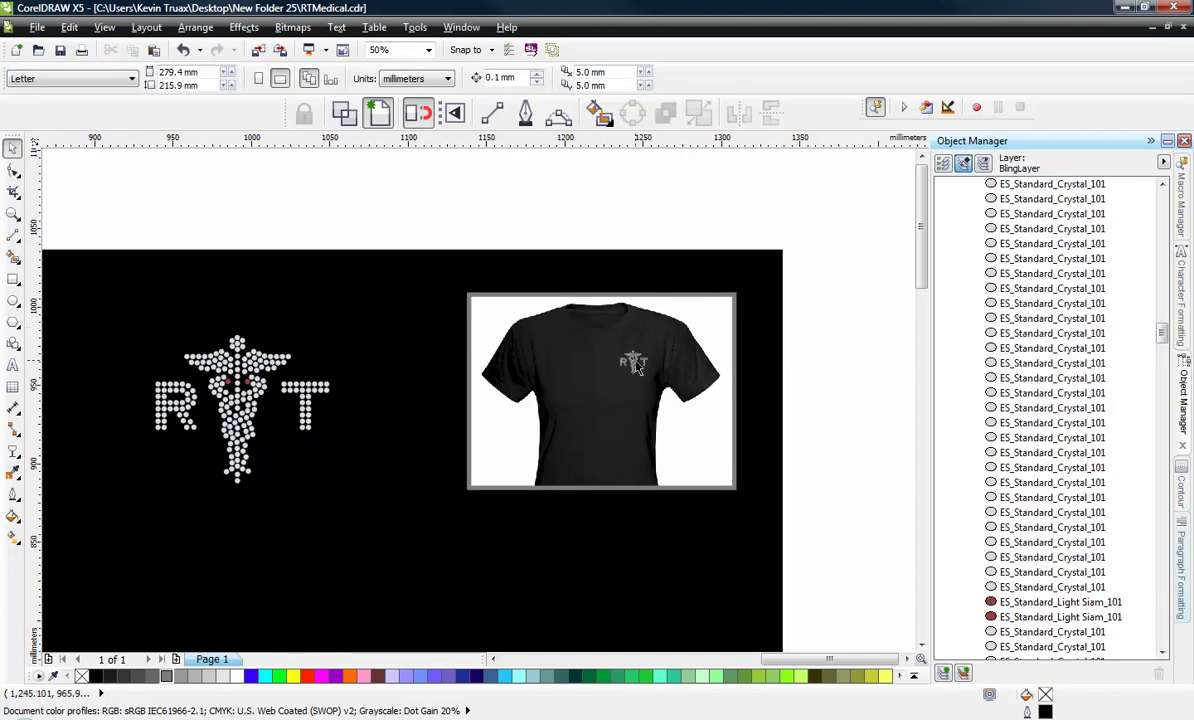
pyautogui.scroll(-2, 400, 399)
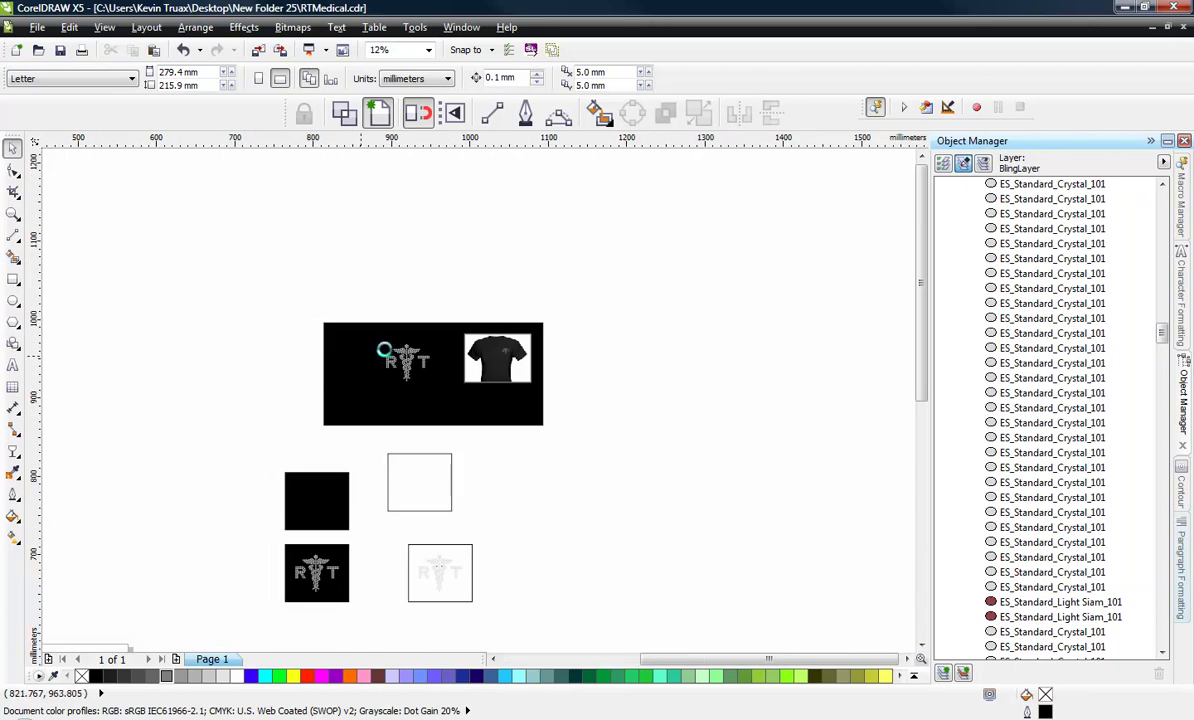
pyautogui.scroll(2, 389, 341)
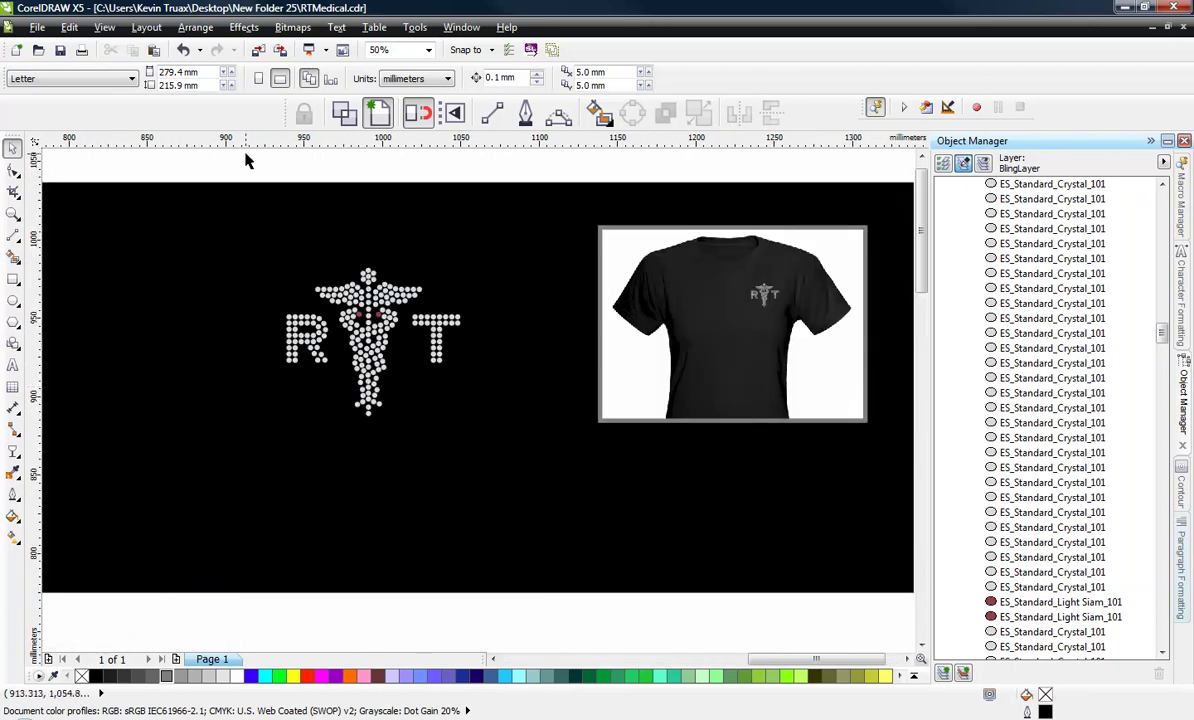
# - Enlarge the RT rhinestone design beside the T-shirt picture to about 143 × 122 mm and reposition it on the black background
pyautogui.moveTo(220, 160); pyautogui.dragTo(548, 492)
pyautogui.moveTo(426, 400); pyautogui.dragTo(429, 361)
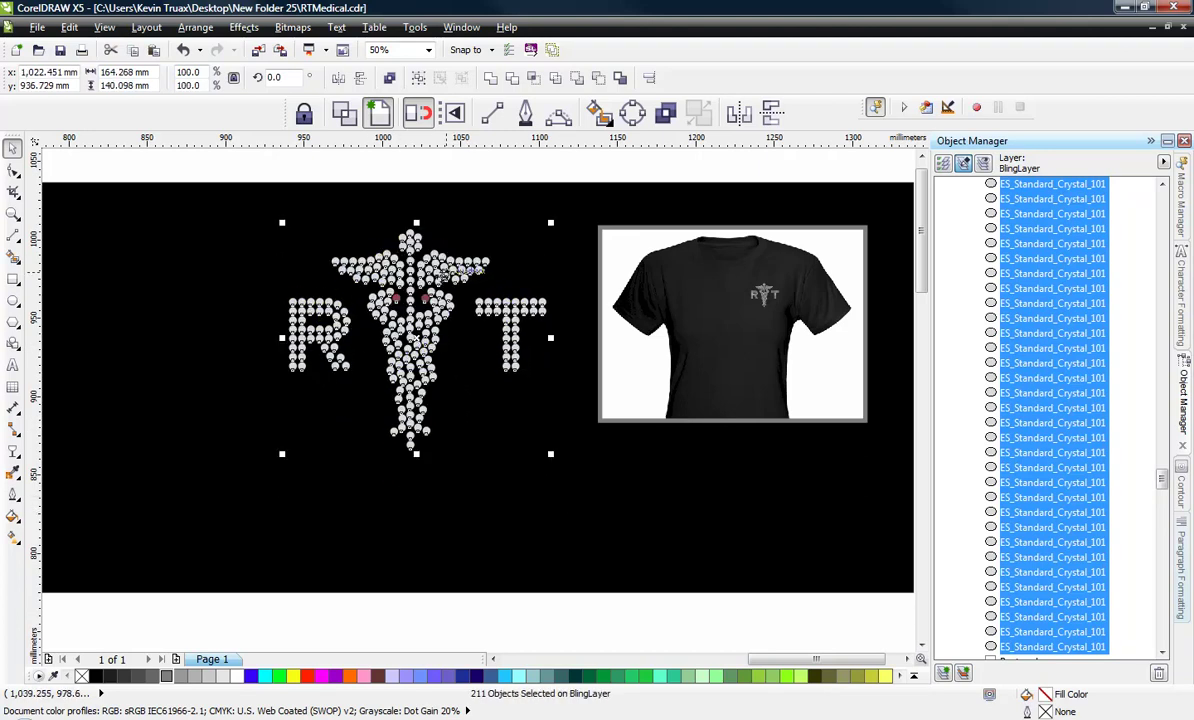
pyautogui.scroll(-1, 420, 368)
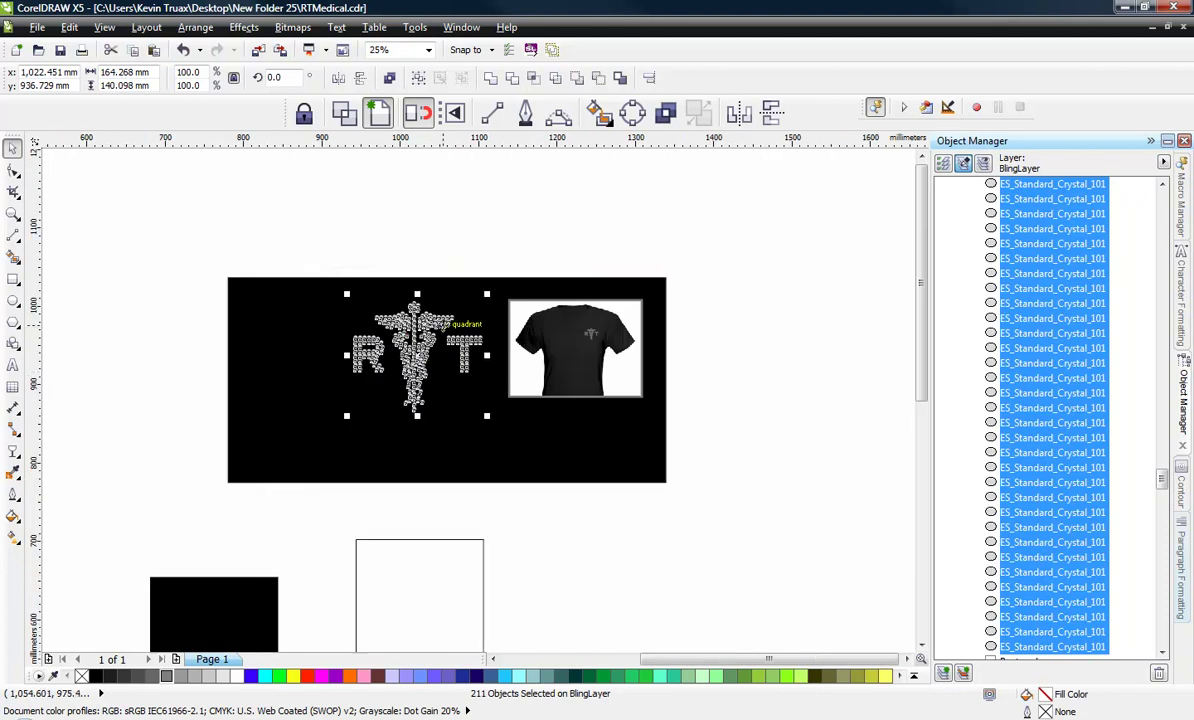
pyautogui.scroll(1, 440, 330)
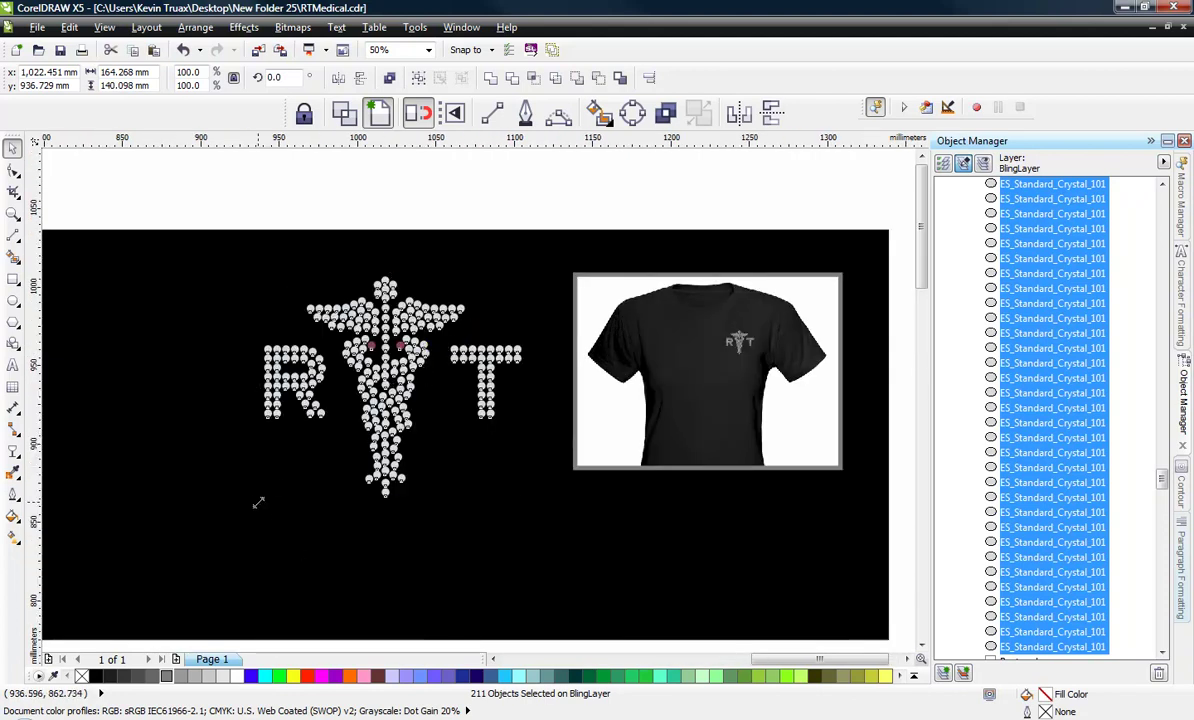
pyautogui.moveTo(258, 499); pyautogui.dragTo(290, 473)
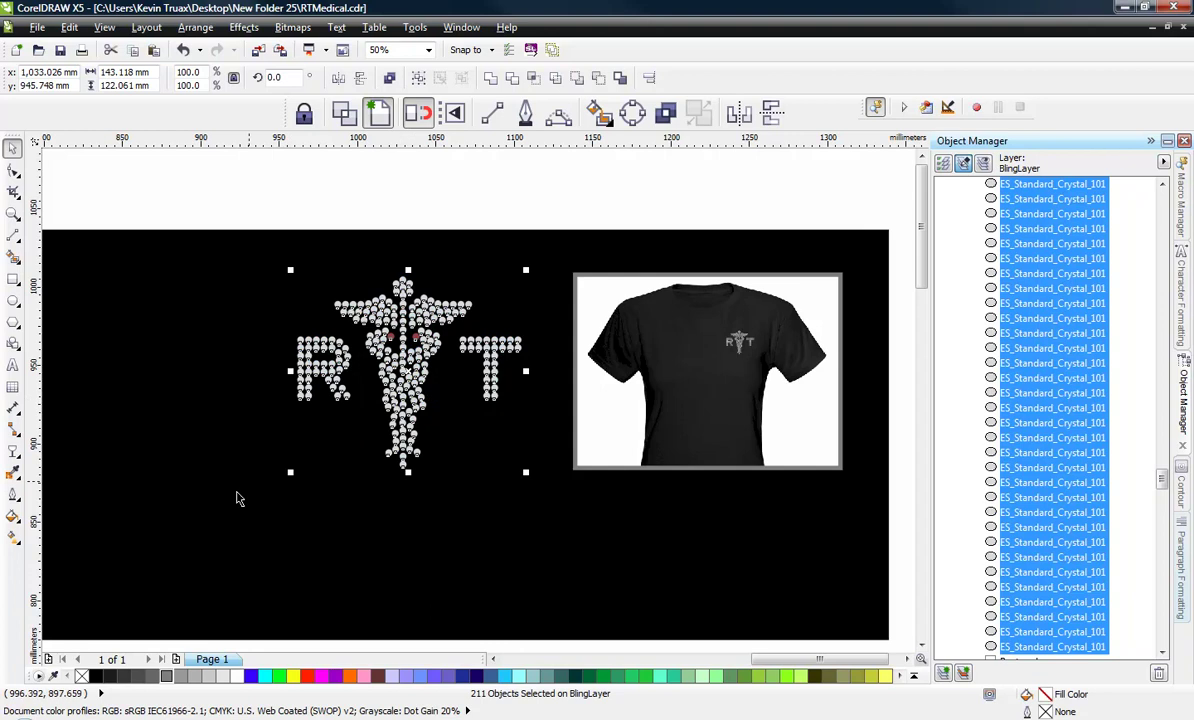
pyautogui.click(376, 208)
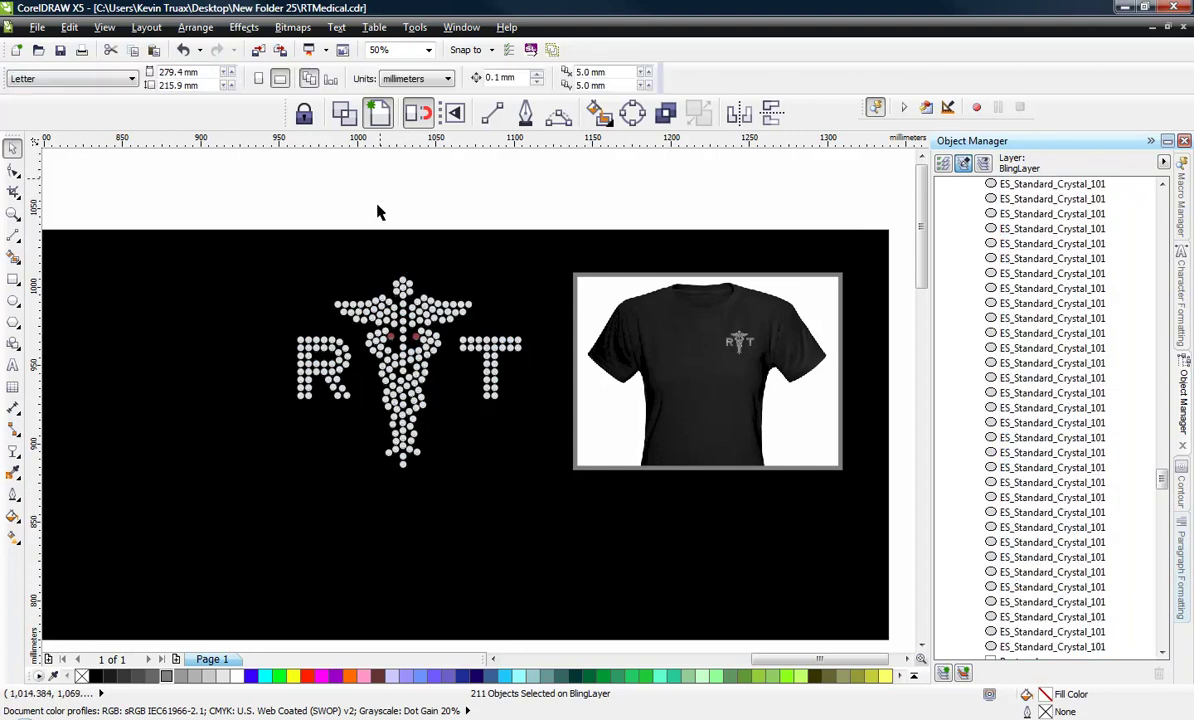
# - Narrow the large black background rectangle to about 410 mm wide by pulling in its left edge
pyautogui.scroll(-1, 376, 215)
pyautogui.click(247, 317)
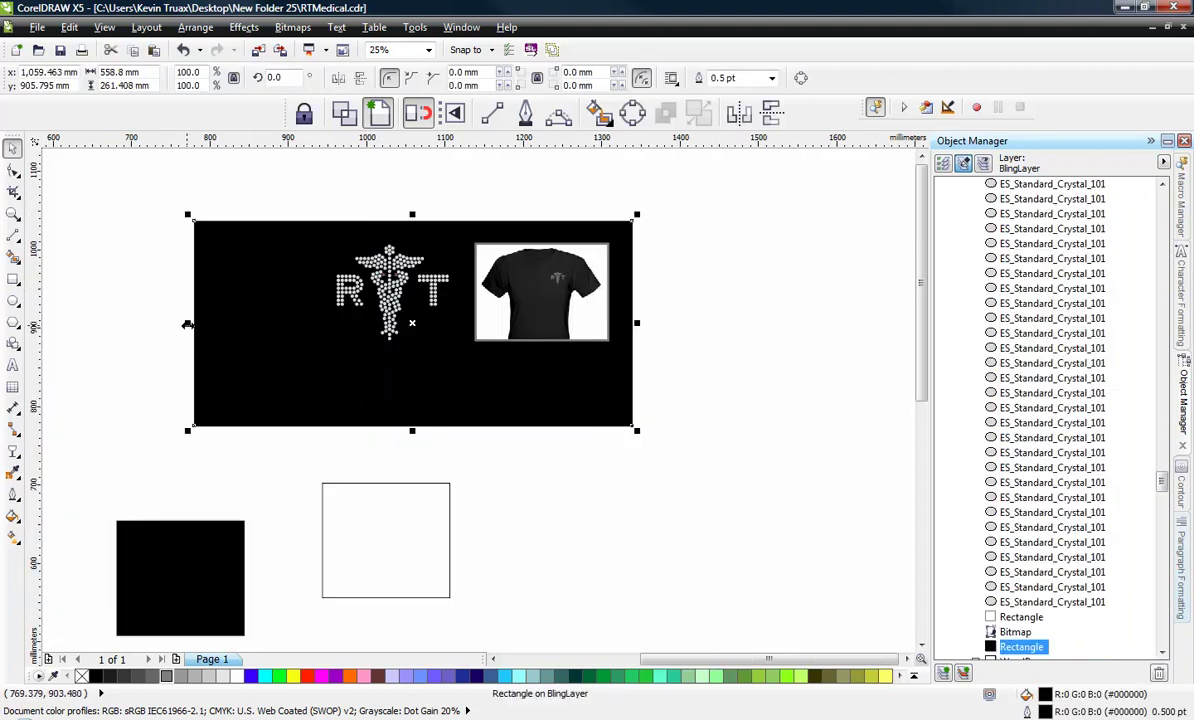
pyautogui.moveTo(187, 324); pyautogui.dragTo(310, 324)
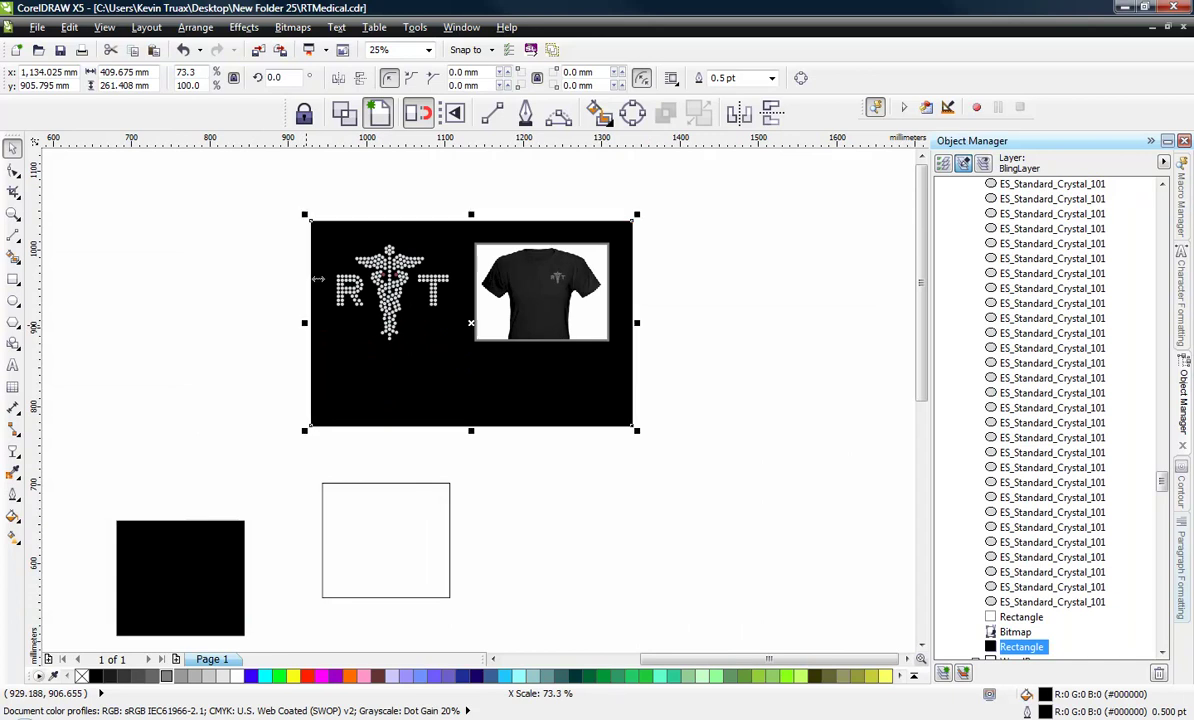
# - Nudge the large RT rhinestone design slightly to the right on the black background
pyautogui.moveTo(297, 179); pyautogui.dragTo(460, 389)
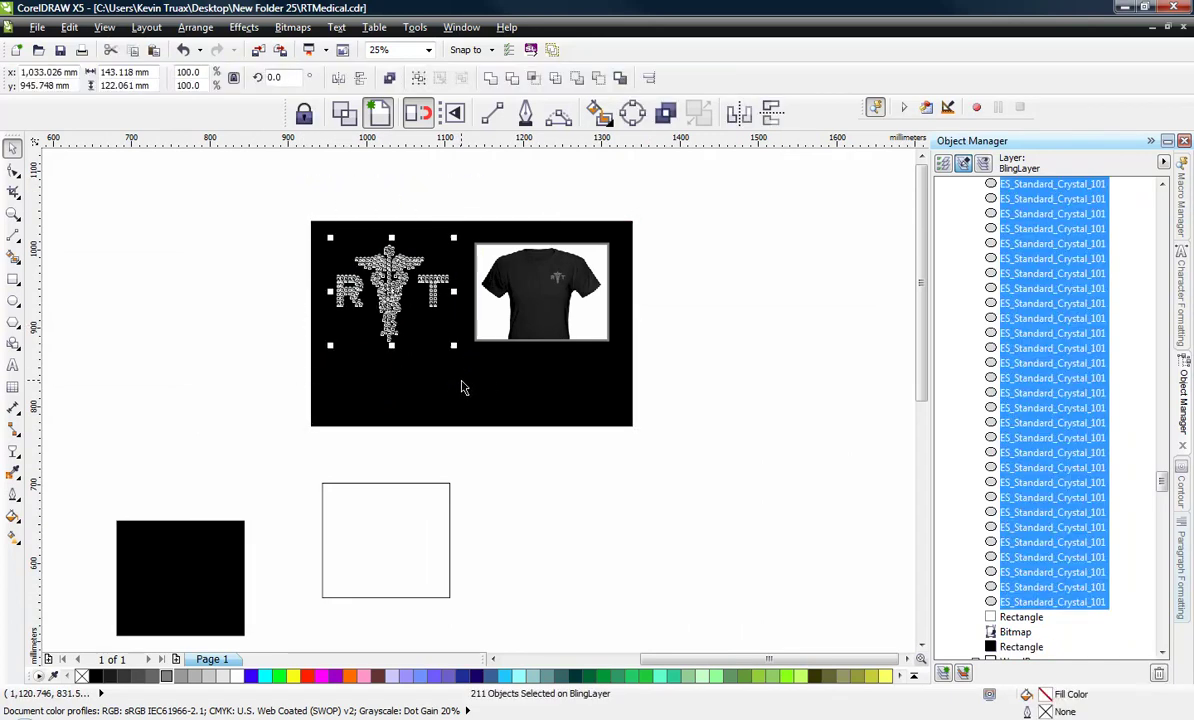
pyautogui.press('Right')
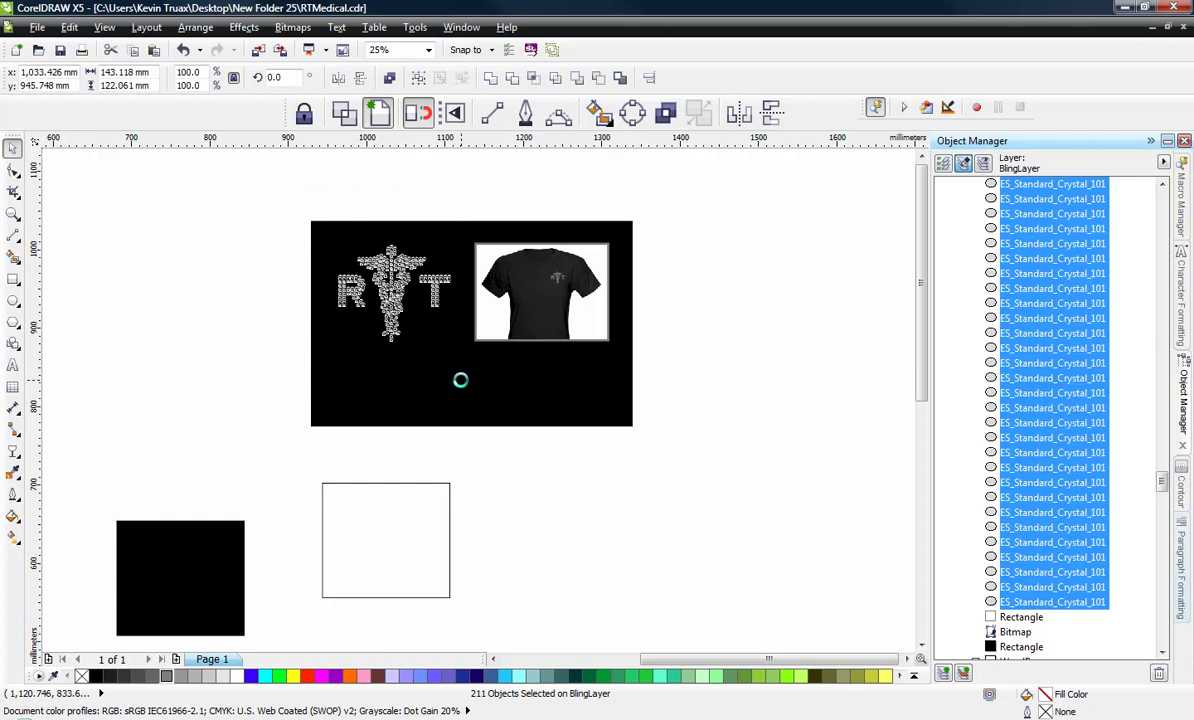
pyautogui.press('Right')
pyautogui.click(250, 266)
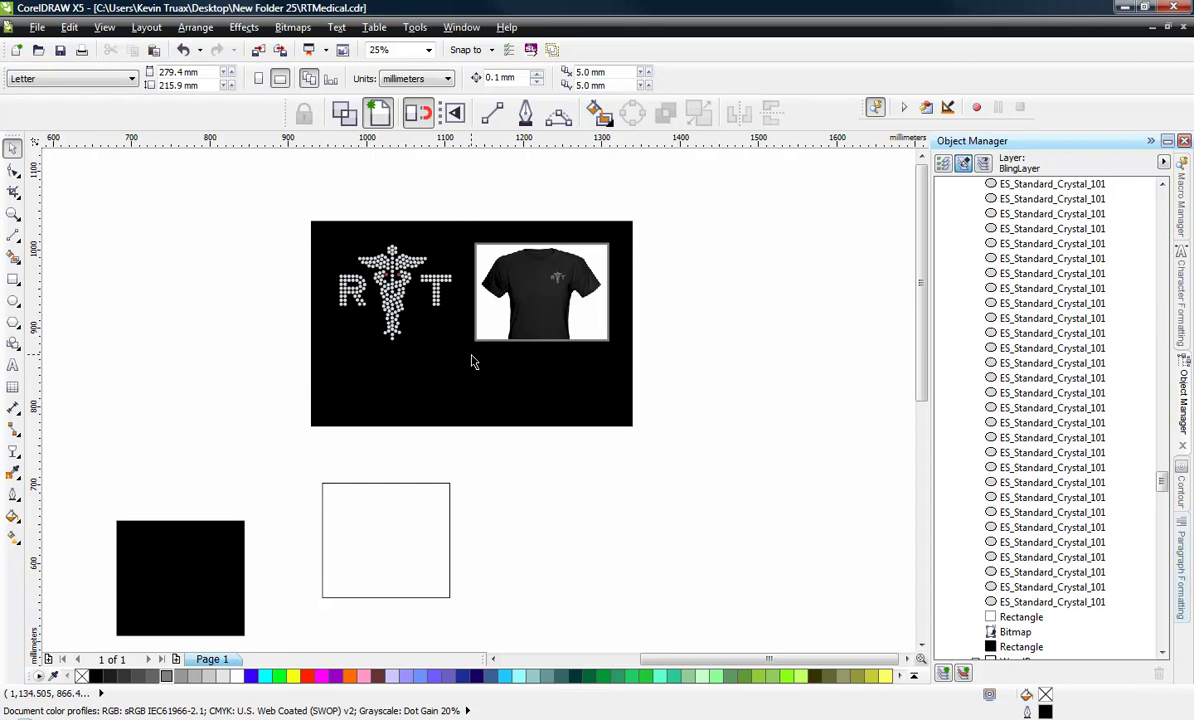
pyautogui.click(436, 358)
pyautogui.click(140, 375)
# - Draw a rectangle about 363 × 73 mm below the design and T-shirt picture, with an 8 pt gray outline
pyautogui.click(13, 279)
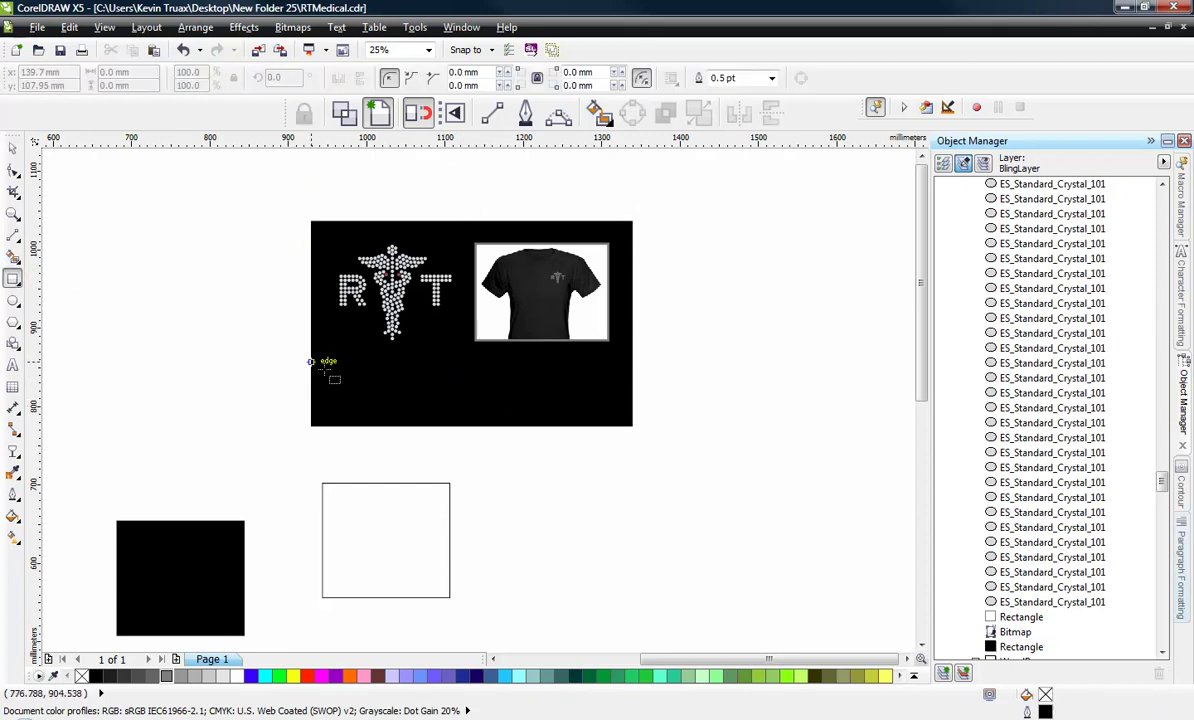
pyautogui.moveTo(332, 357)
pyautogui.mouseDown()
pyautogui.moveTo(555, 384)
pyautogui.moveTo(619, 416)
pyautogui.mouseUp()
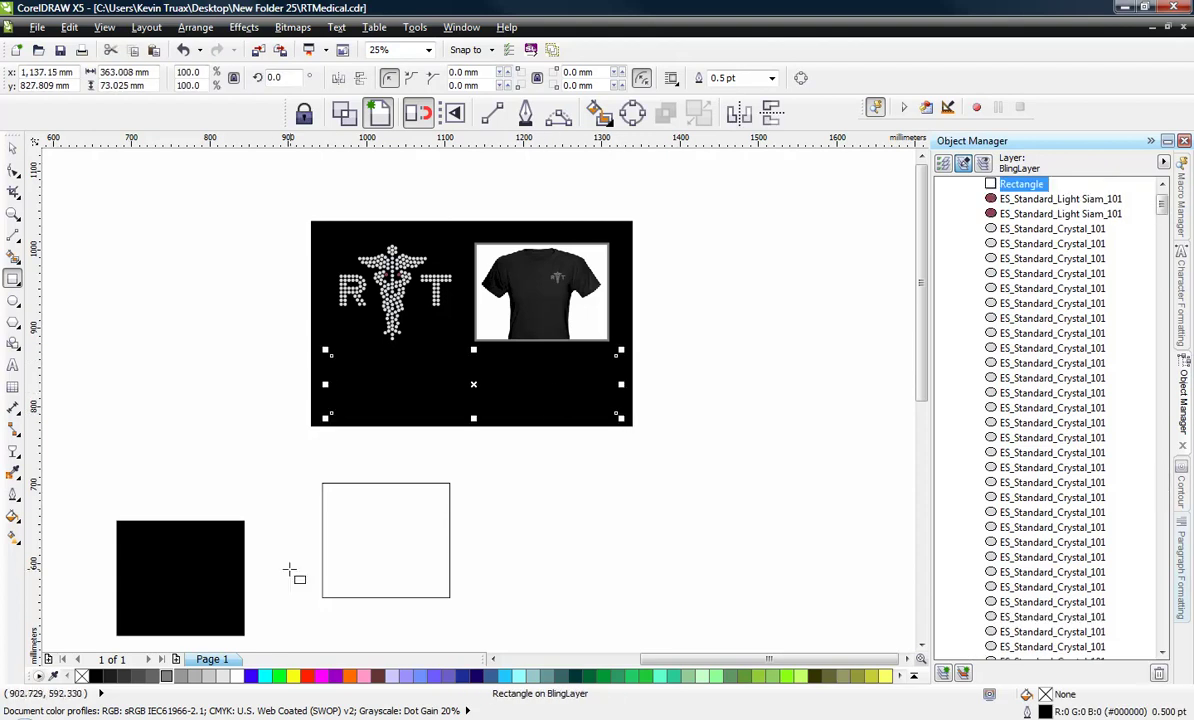
pyautogui.rightClick(171, 677)
pyautogui.scroll(1, 511, 390)
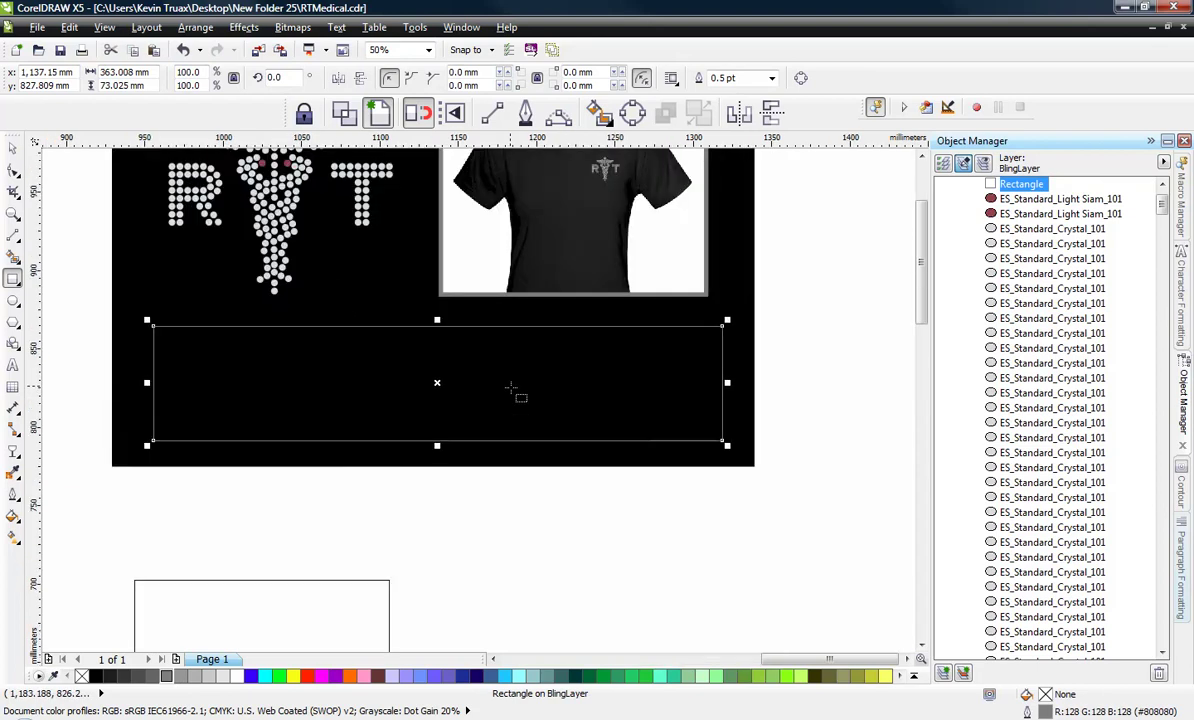
pyautogui.click(12, 492)
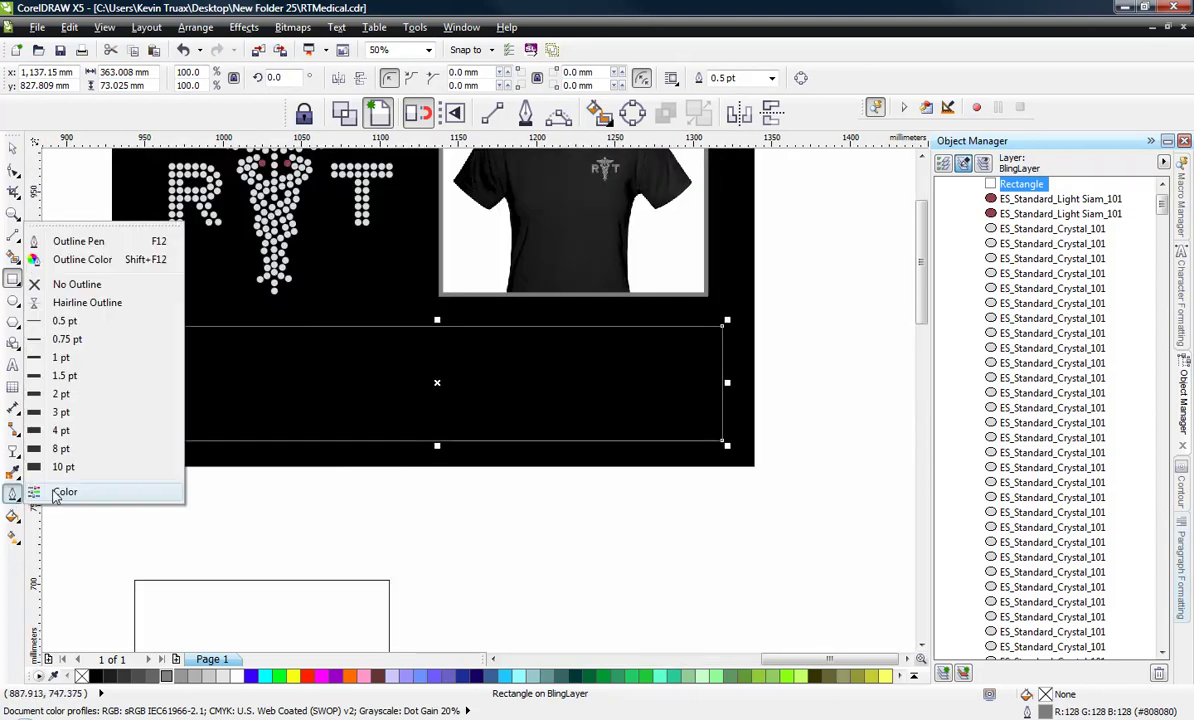
pyautogui.click(58, 449)
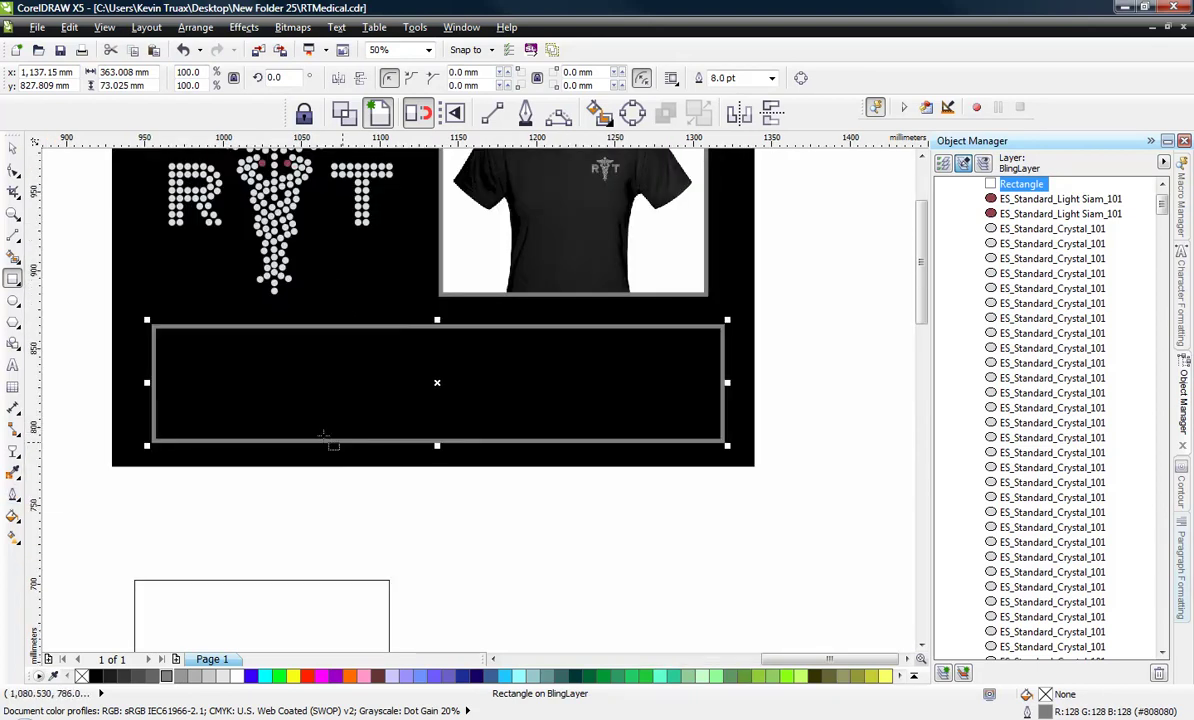
# - Stretch the gray-outlined frame to about 378 × 80 mm by extending its left, right and top edges
pyautogui.click(12, 148)
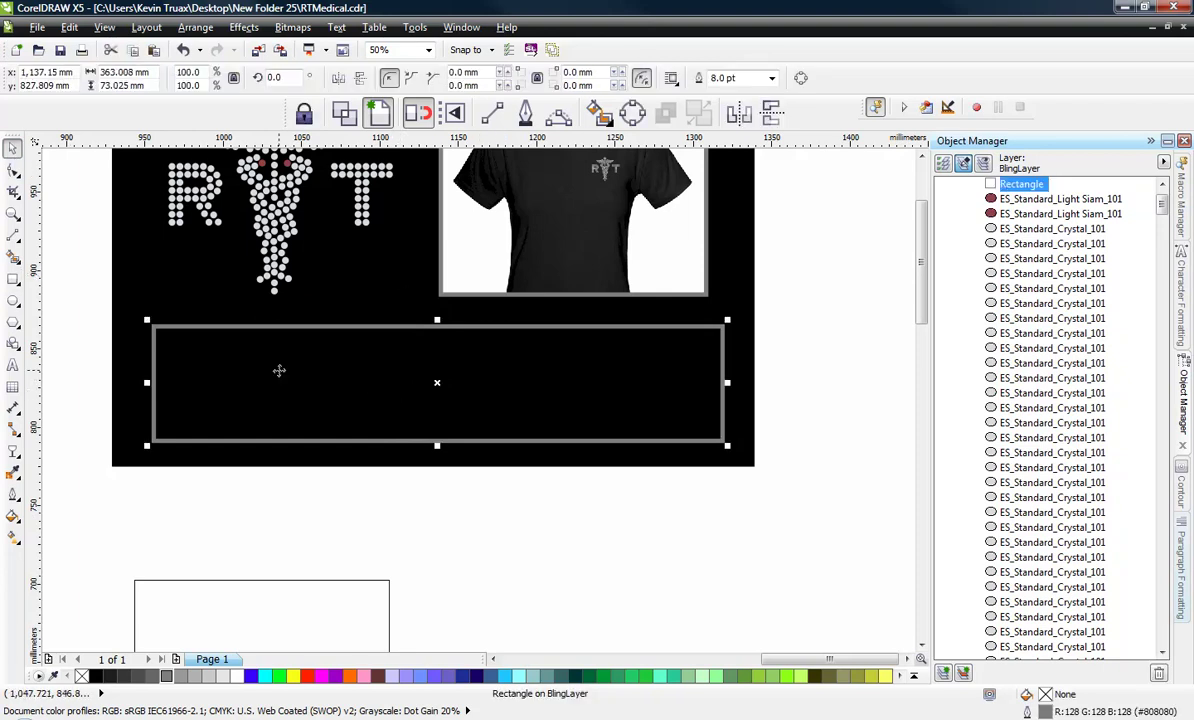
pyautogui.moveTo(145, 383); pyautogui.dragTo(129, 383)
pyautogui.moveTo(729, 383); pyautogui.dragTo(737, 381)
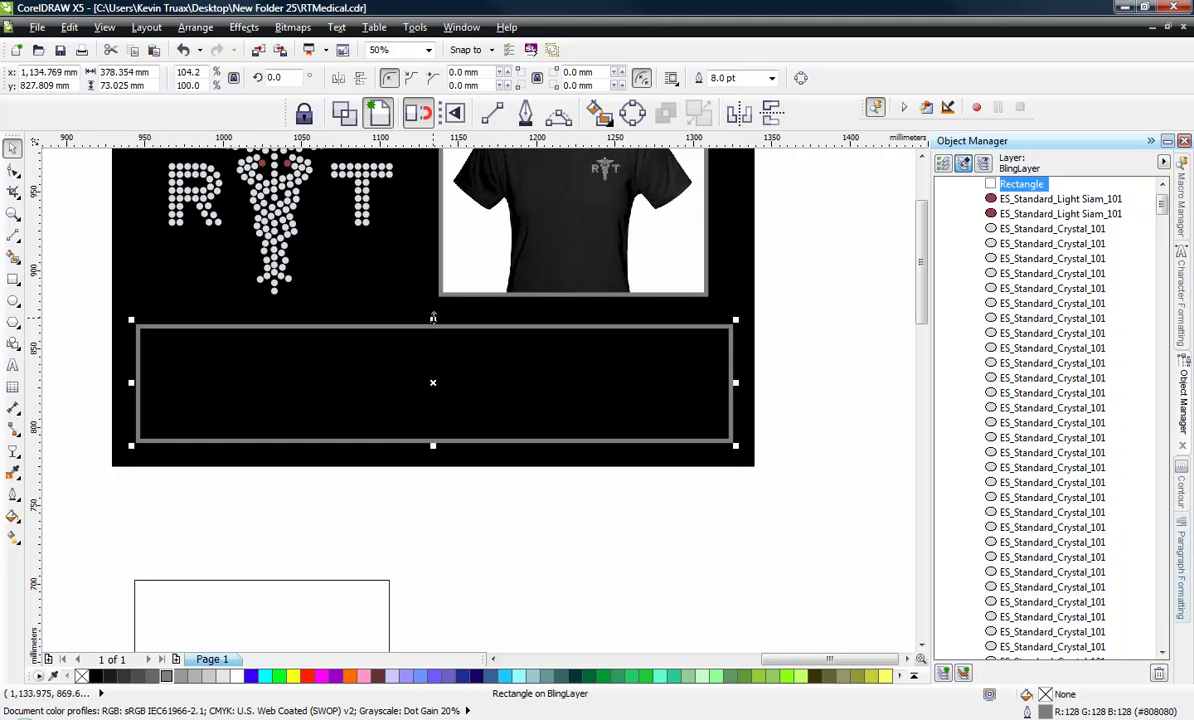
pyautogui.moveTo(433, 318); pyautogui.dragTo(433, 310)
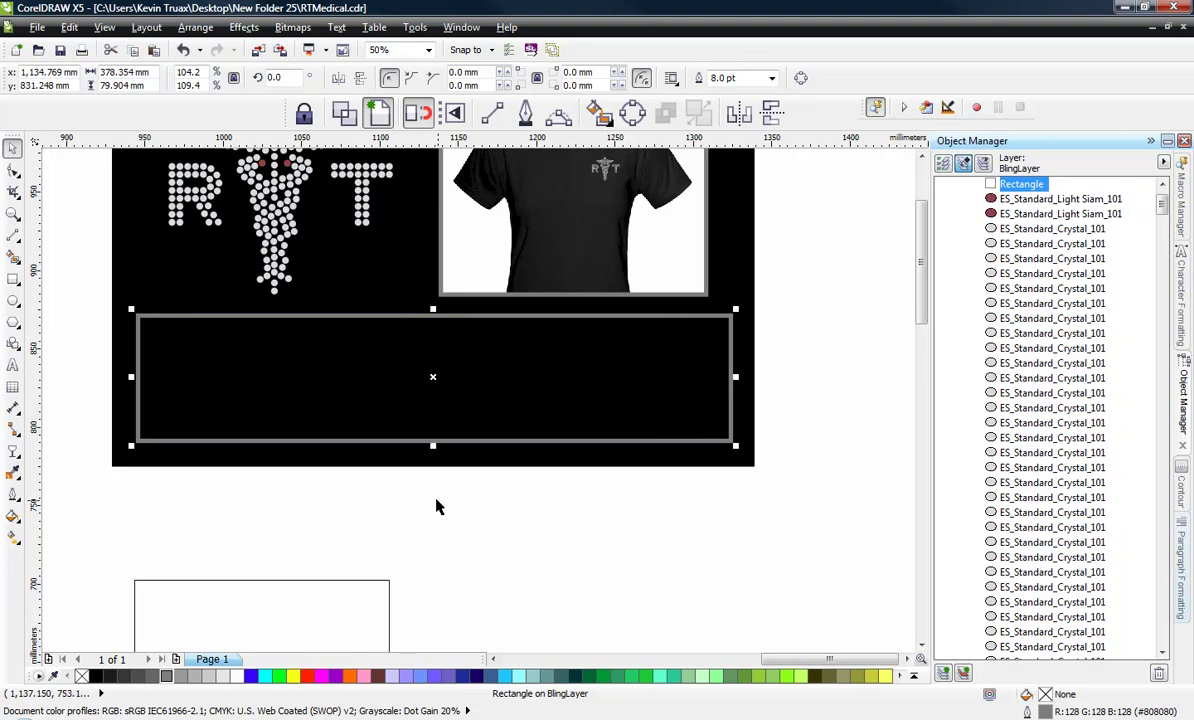
pyautogui.click(298, 477)
# - Add the artistic text "RHINESTONE DEIGN" in 24 pt Arial inside the gray frame and fill it white
pyautogui.click(14, 368)
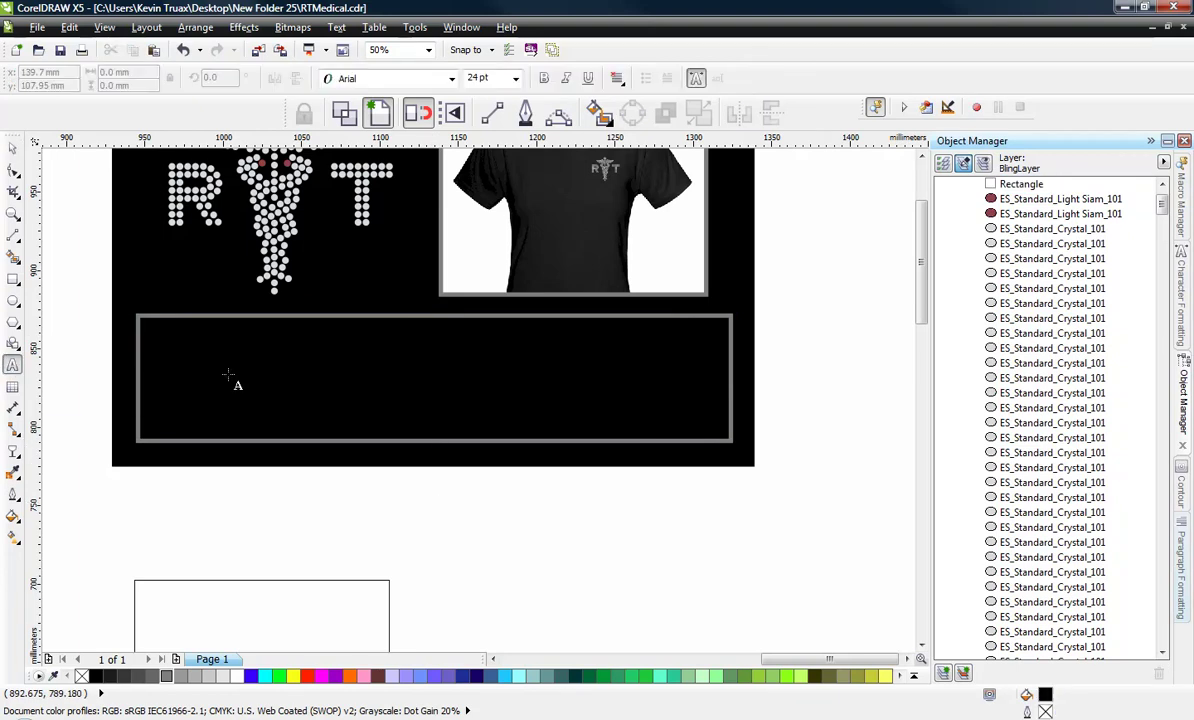
pyautogui.click(414, 373)
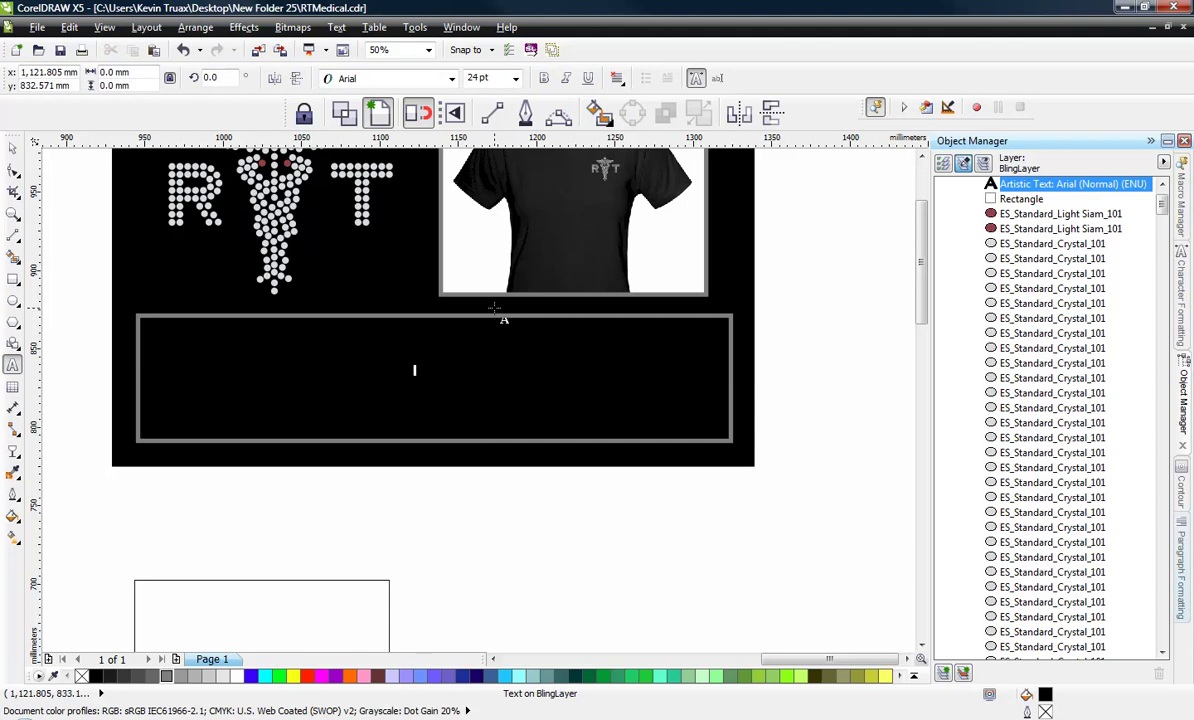
pyautogui.write('R')
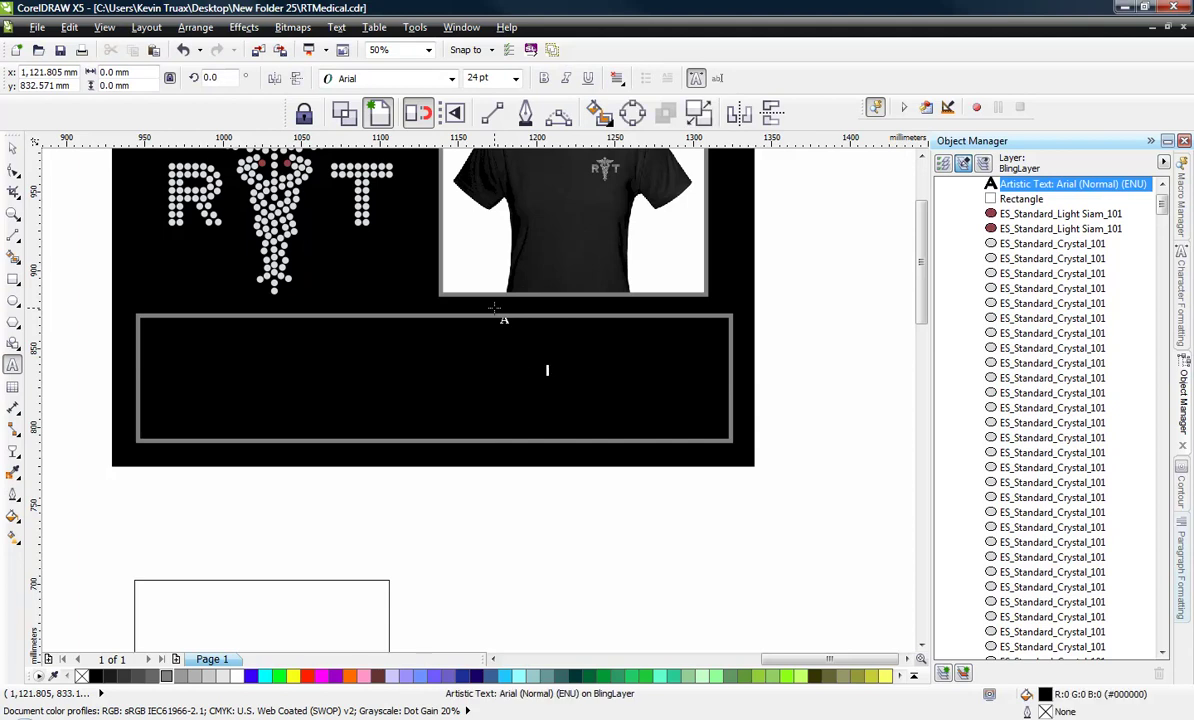
pyautogui.doubleClick(502, 369)
pyautogui.tripleClick(502, 369)
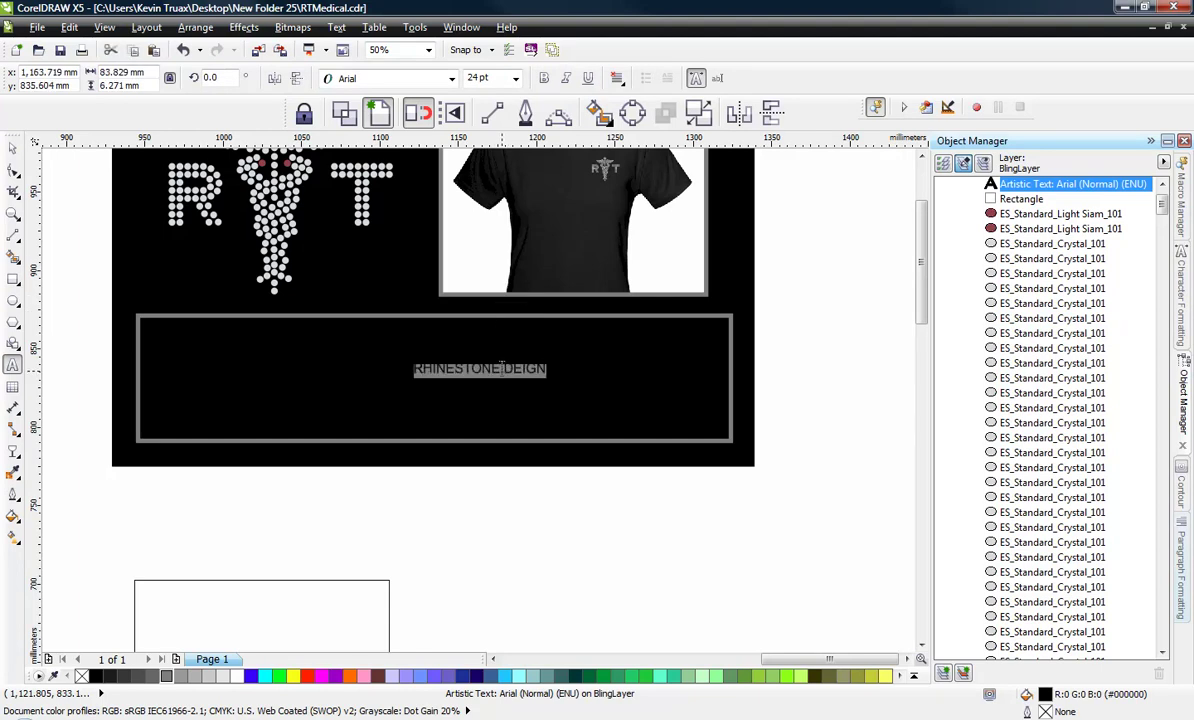
pyautogui.click(236, 676)
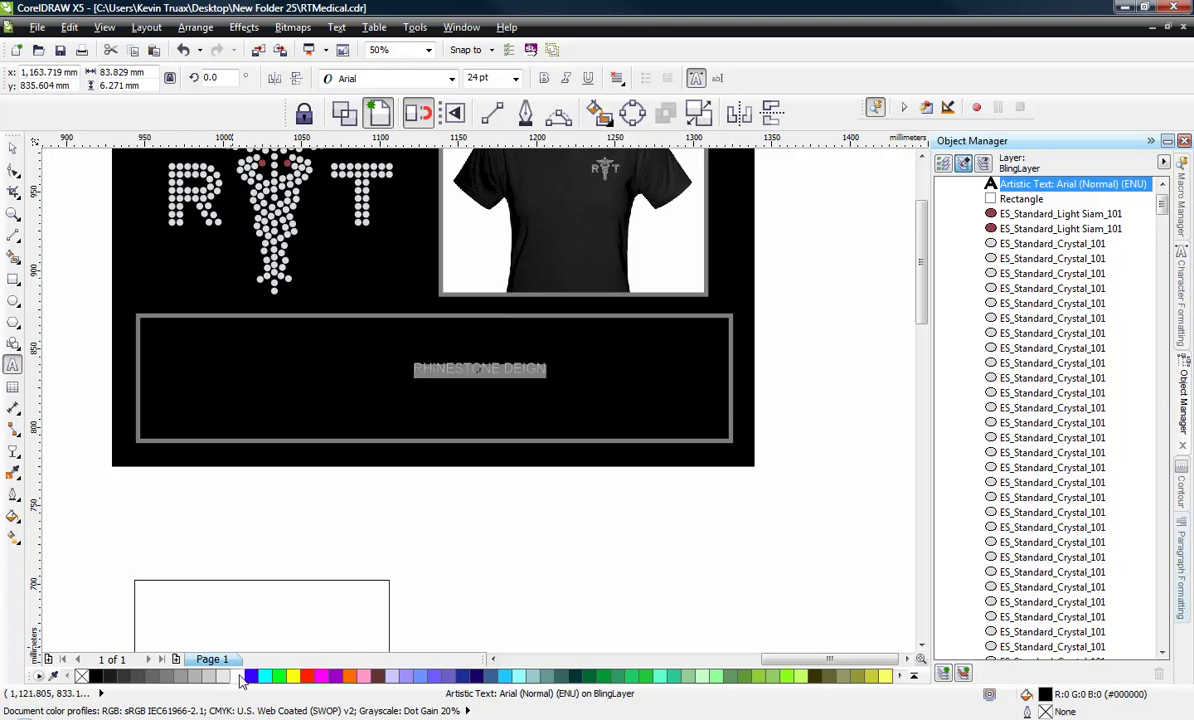
pyautogui.click(12, 147)
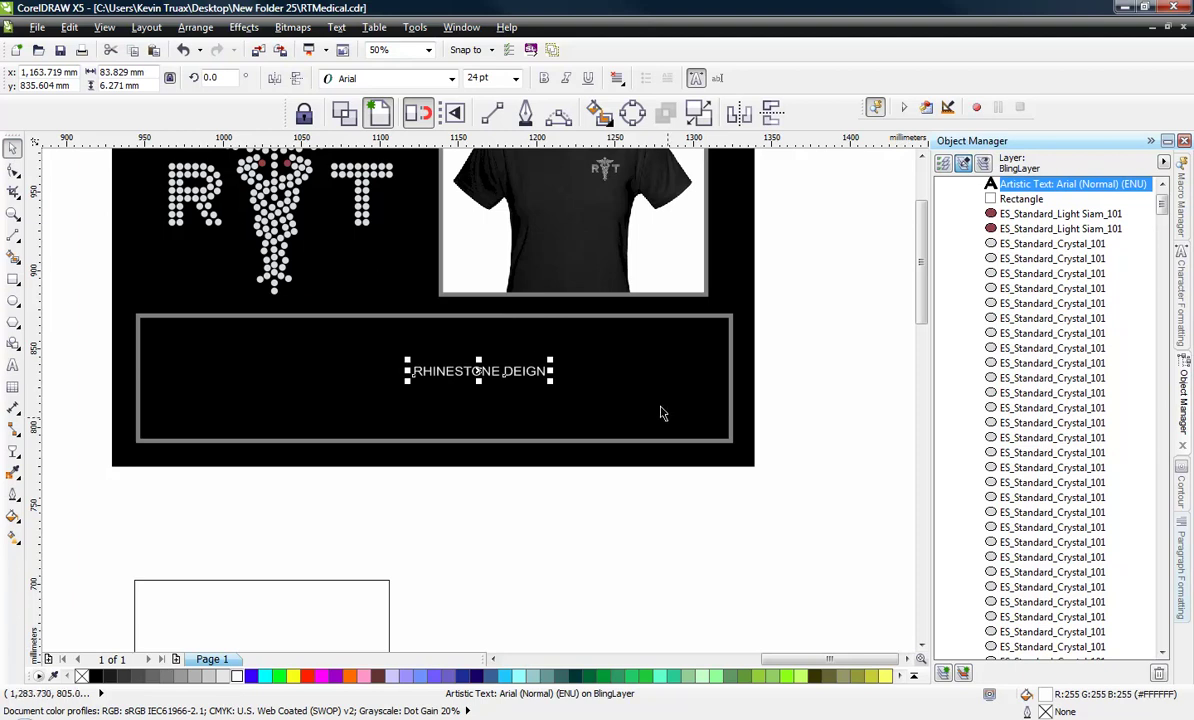
# - Enlarge the text in the frame to about 53.8 pt and correct its wording to "RHINESTONE DESIGN"
pyautogui.moveTo(549, 359); pyautogui.dragTo(712, 346)
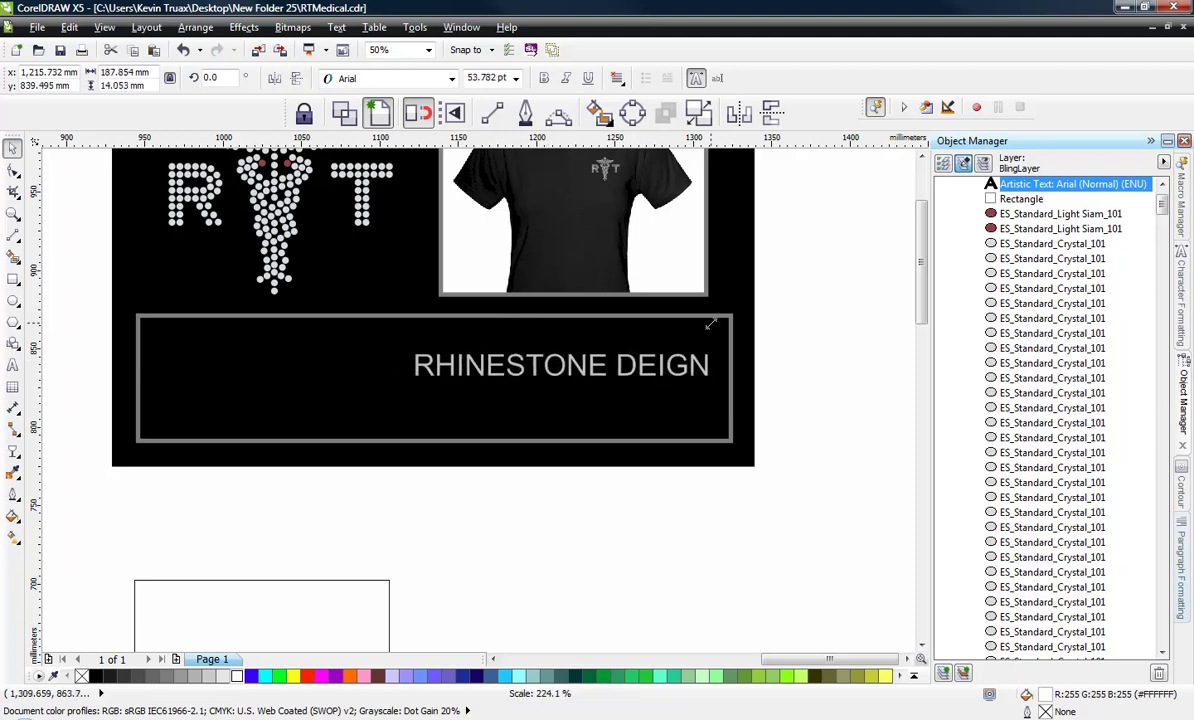
pyautogui.click(540, 370)
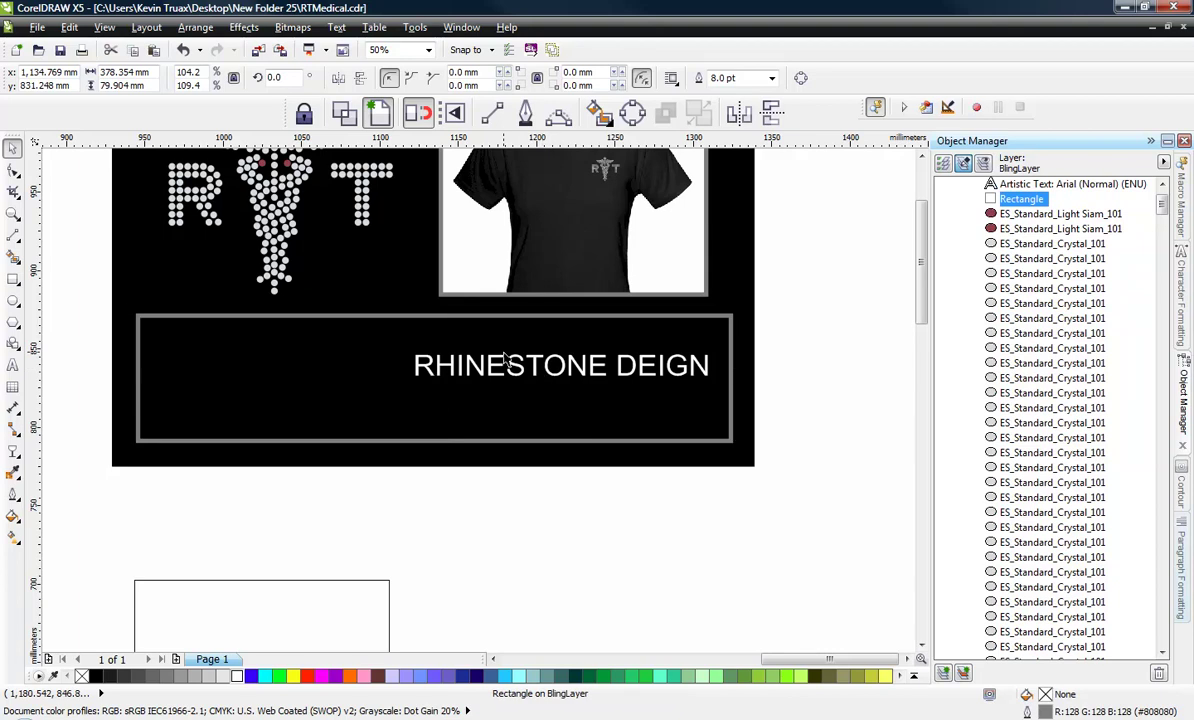
pyautogui.doubleClick(508, 363)
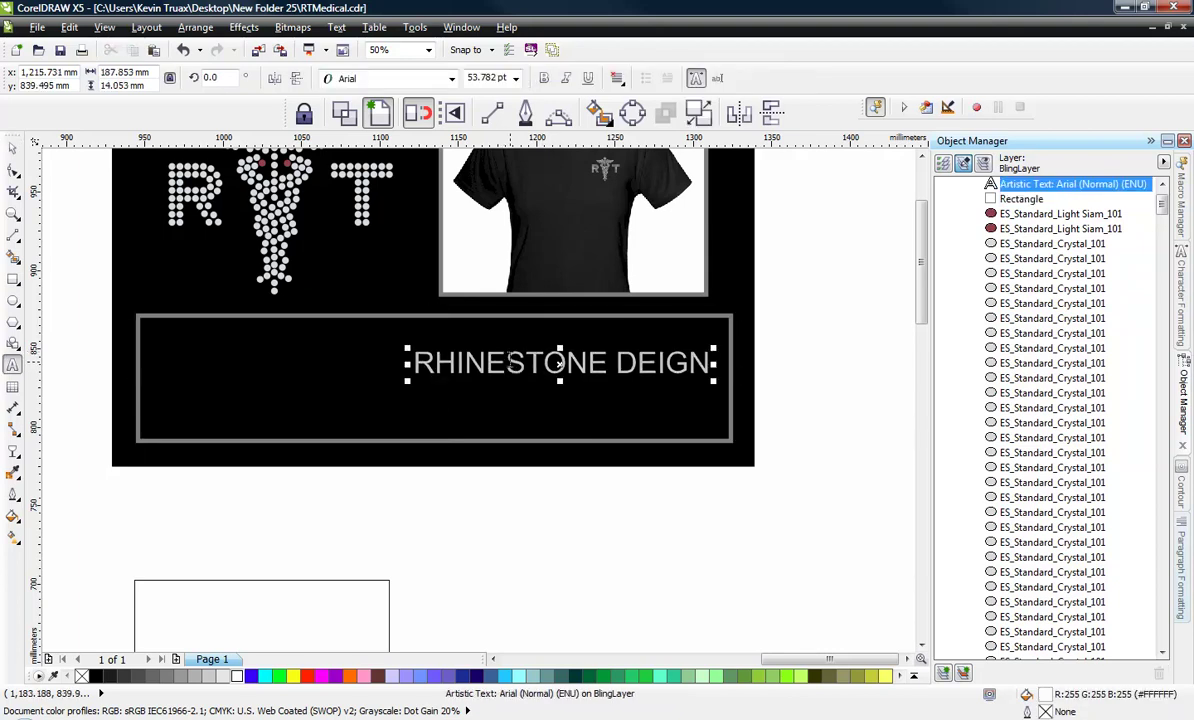
pyautogui.write('S')
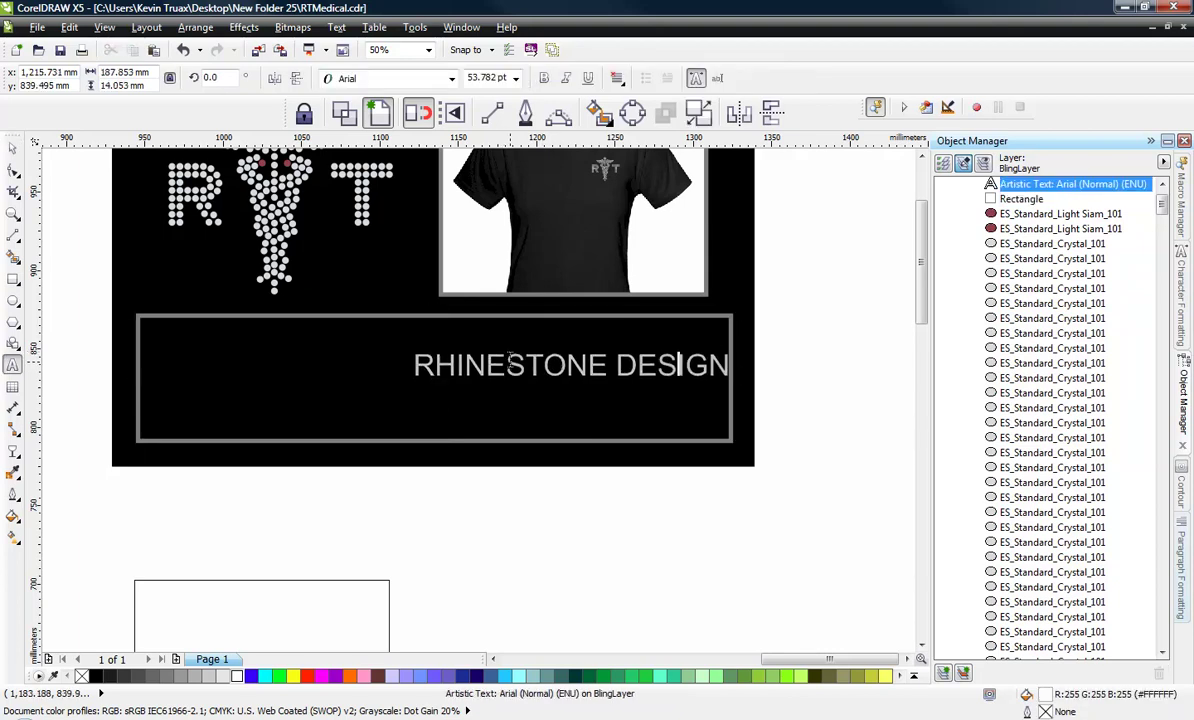
pyautogui.click(12, 148)
# - Position the text, center-aligned, in the frame's upper middle and place a smaller copy of about 37.2 pt beneath it
pyautogui.click(617, 78)
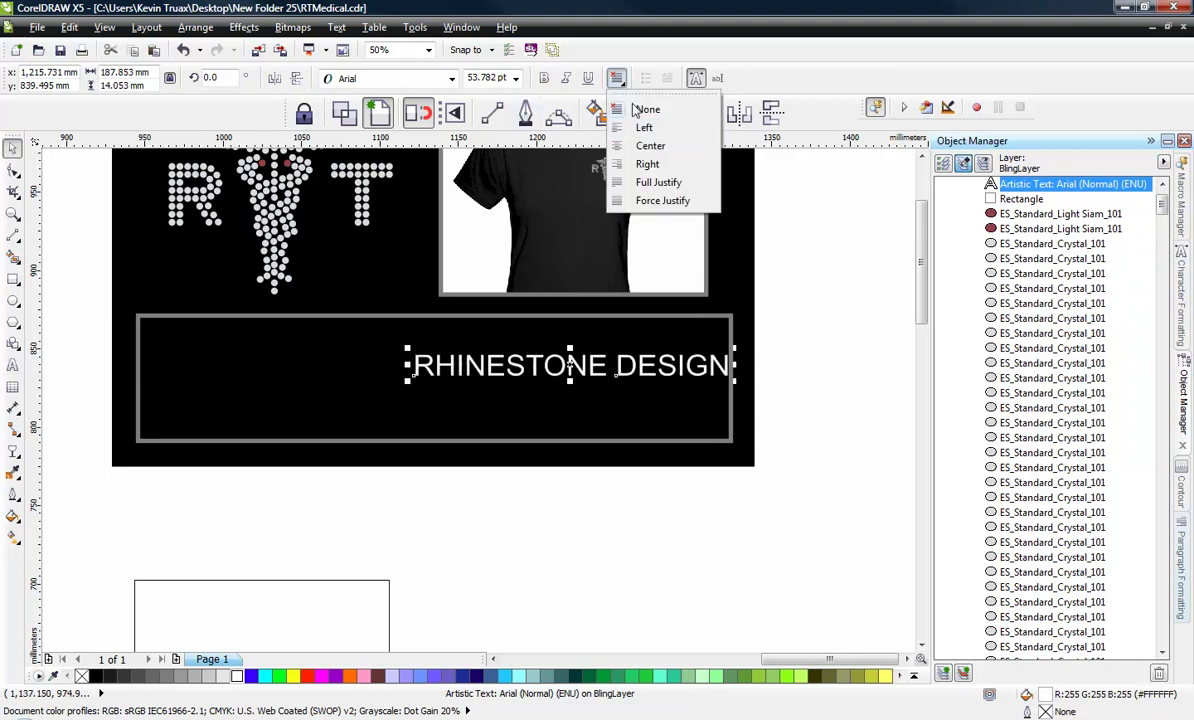
pyautogui.click(640, 145)
pyautogui.moveTo(570, 372); pyautogui.dragTo(423, 384)
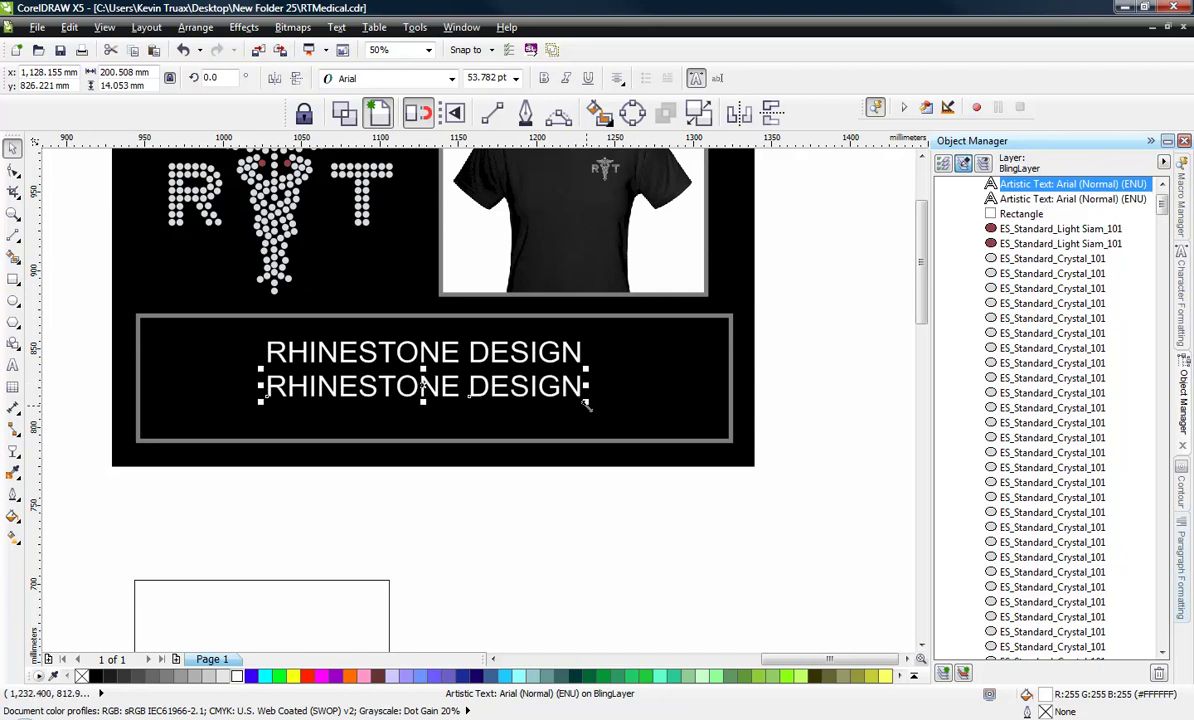
pyautogui.moveTo(587, 403); pyautogui.dragTo(538, 407)
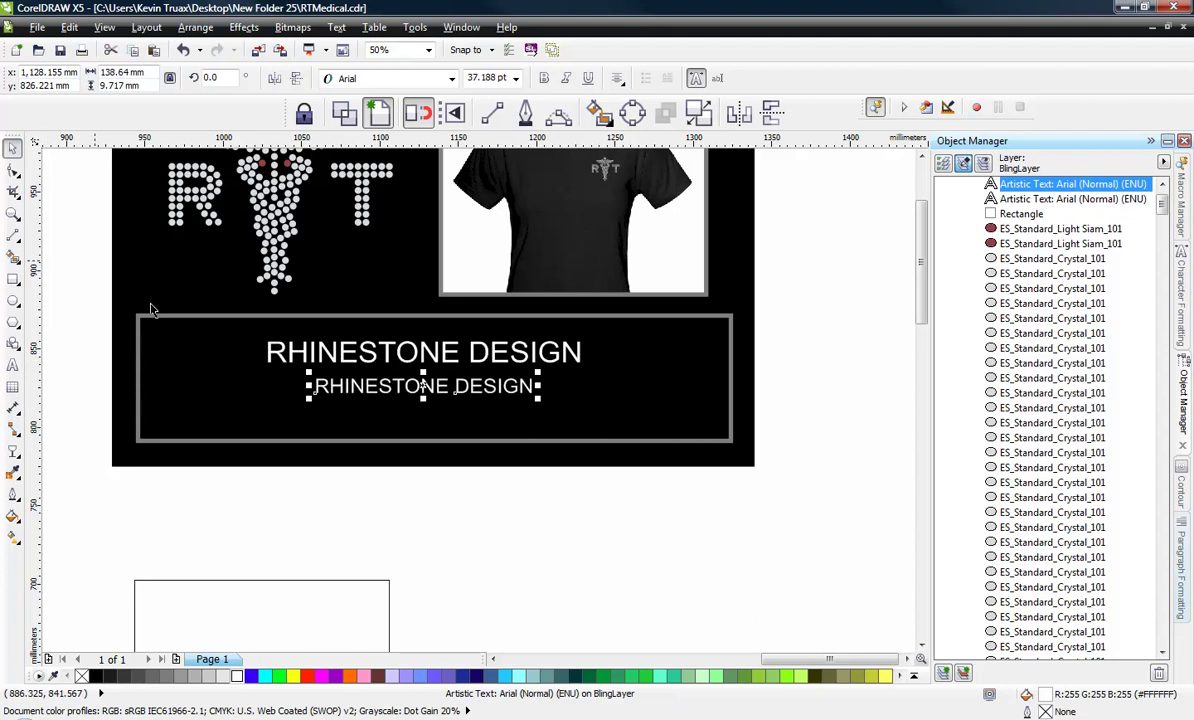
# - Group the two RHINESTONE DESIGN text lines and enlarge the group to about 307 × 51 mm
pyautogui.click(192, 512)
pyautogui.moveTo(195, 503); pyautogui.dragTo(660, 333)
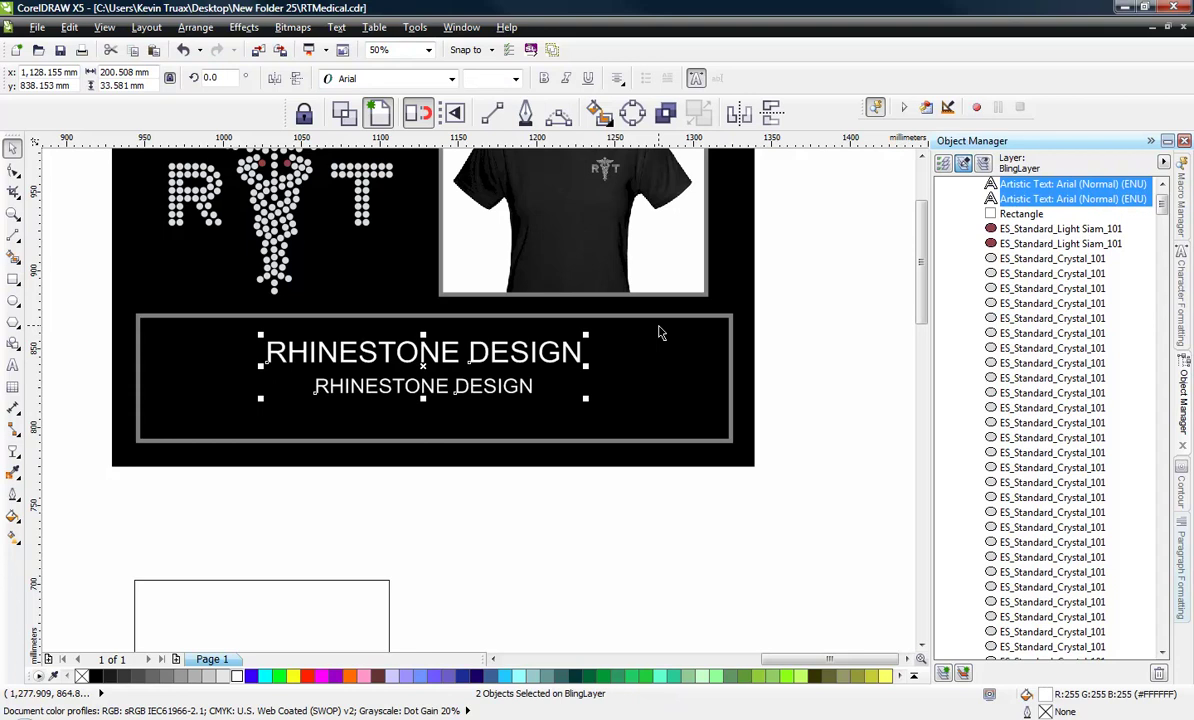
pyautogui.hotkey('ctrl', 'g')
pyautogui.moveTo(584, 397); pyautogui.dragTo(676, 429)
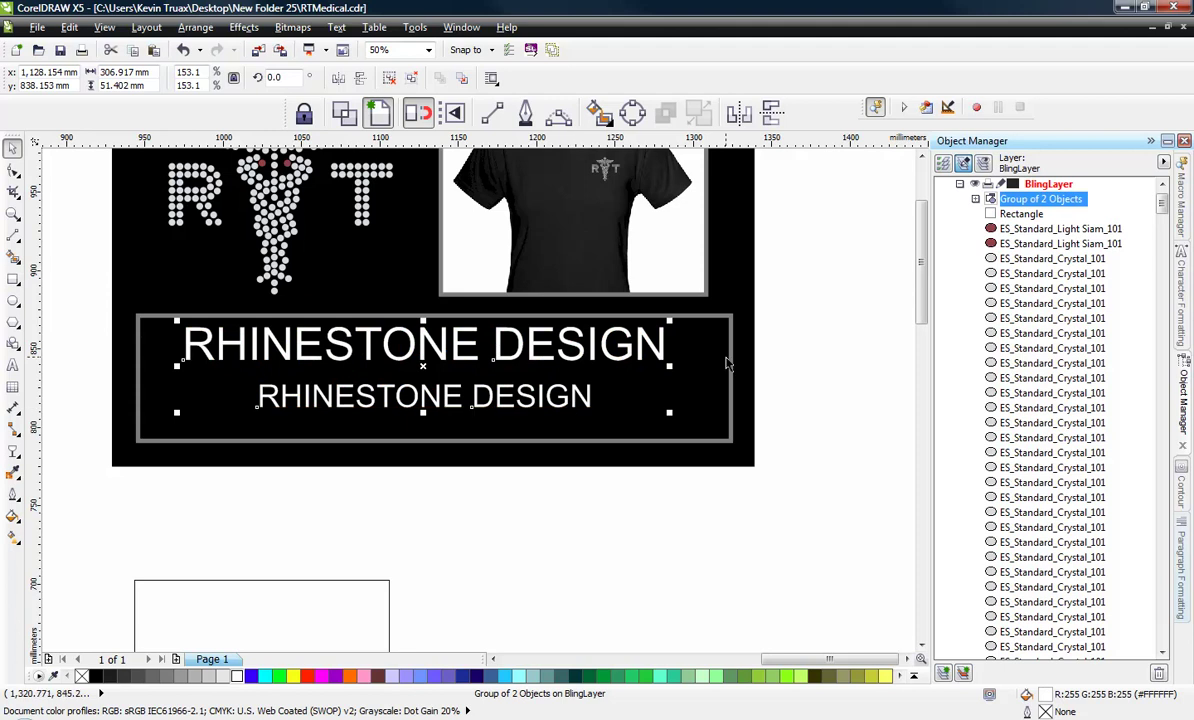
# - Center the text group horizontally and vertically within the gray-outlined frame
pyautogui.keyDown('shift'); pyautogui.click(729, 362); pyautogui.keyUp('shift')
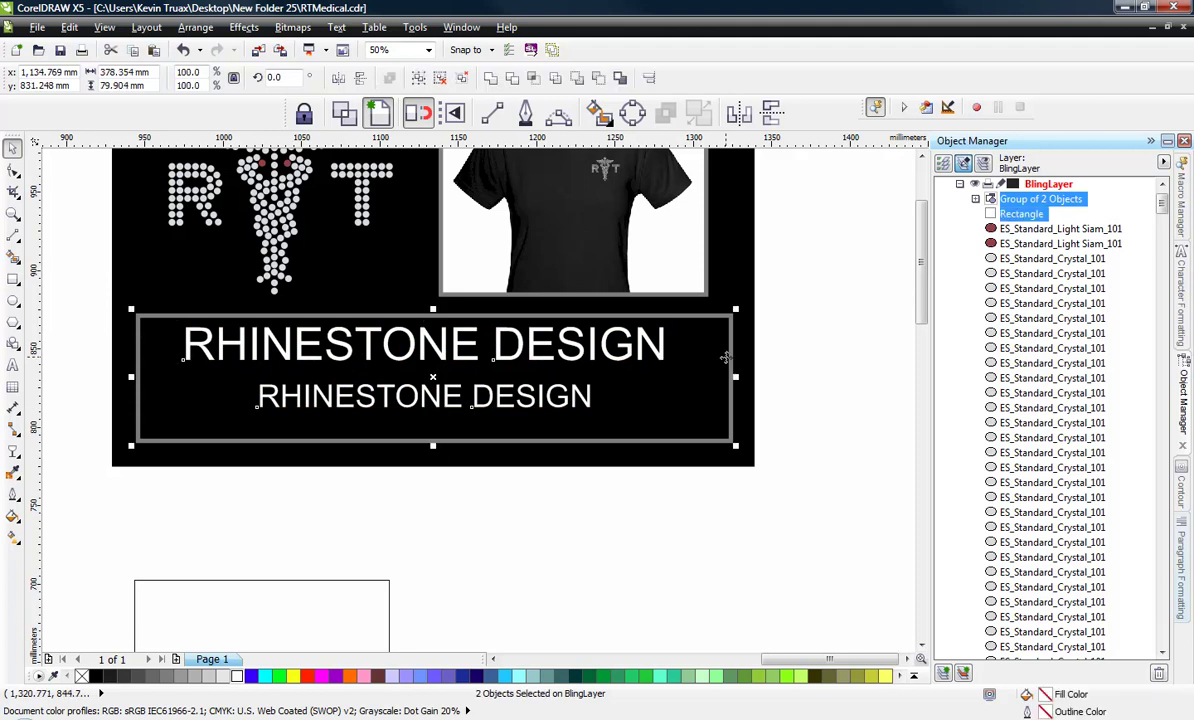
pyautogui.press('e')
pyautogui.press('c')
pyautogui.click(547, 507)
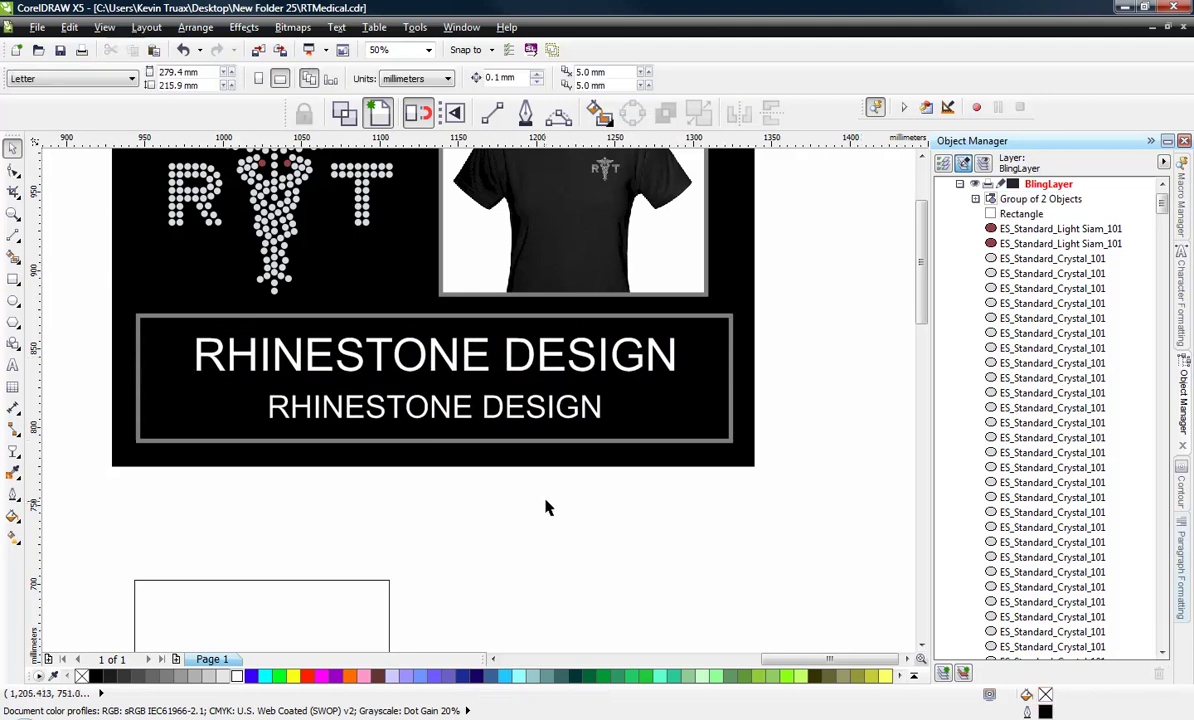
# - Ungroup the two RHINESTONE DESIGN text lines inside the gray-outlined frame
pyautogui.scroll(-1, 547, 501)
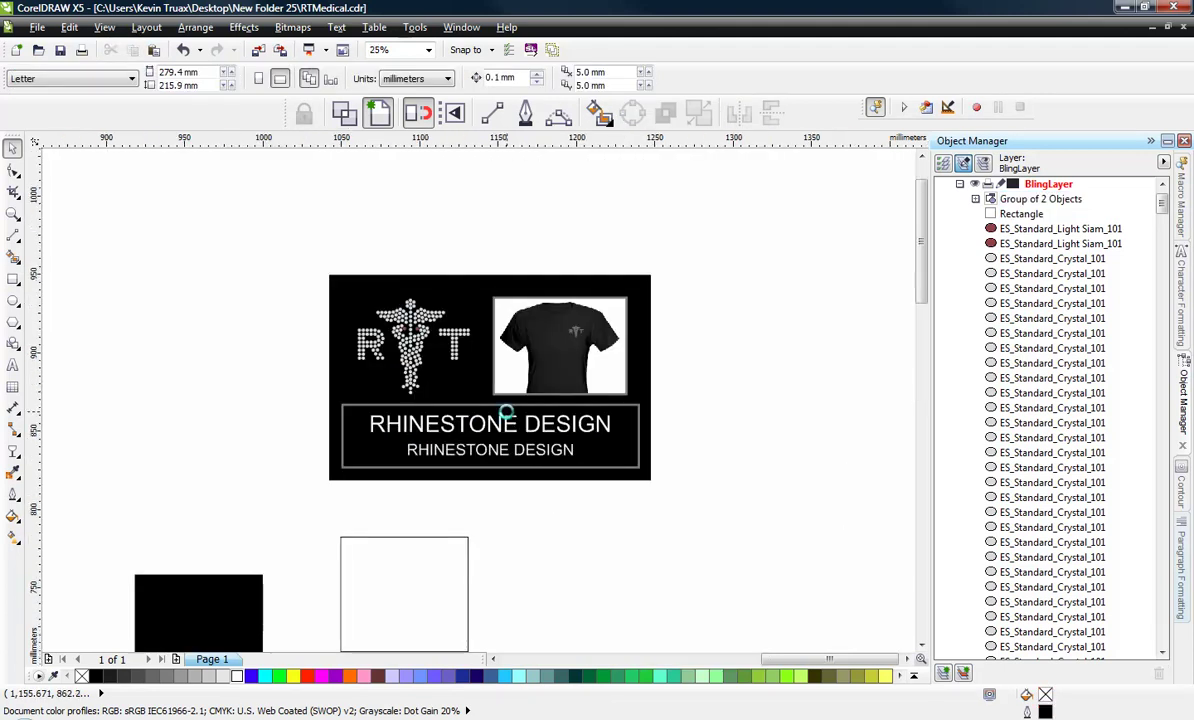
pyautogui.scroll(1, 507, 425)
pyautogui.click(507, 431)
pyautogui.scroll(1, 507, 431)
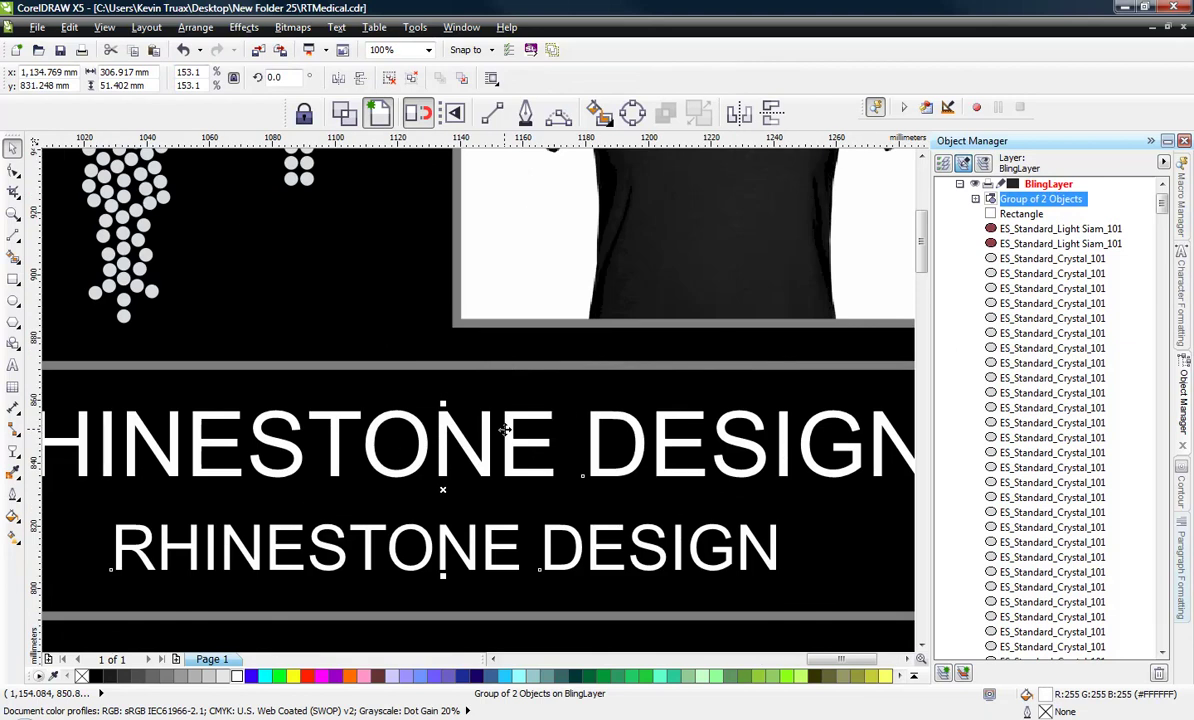
pyautogui.rightClick(507, 433)
pyautogui.click(555, 97)
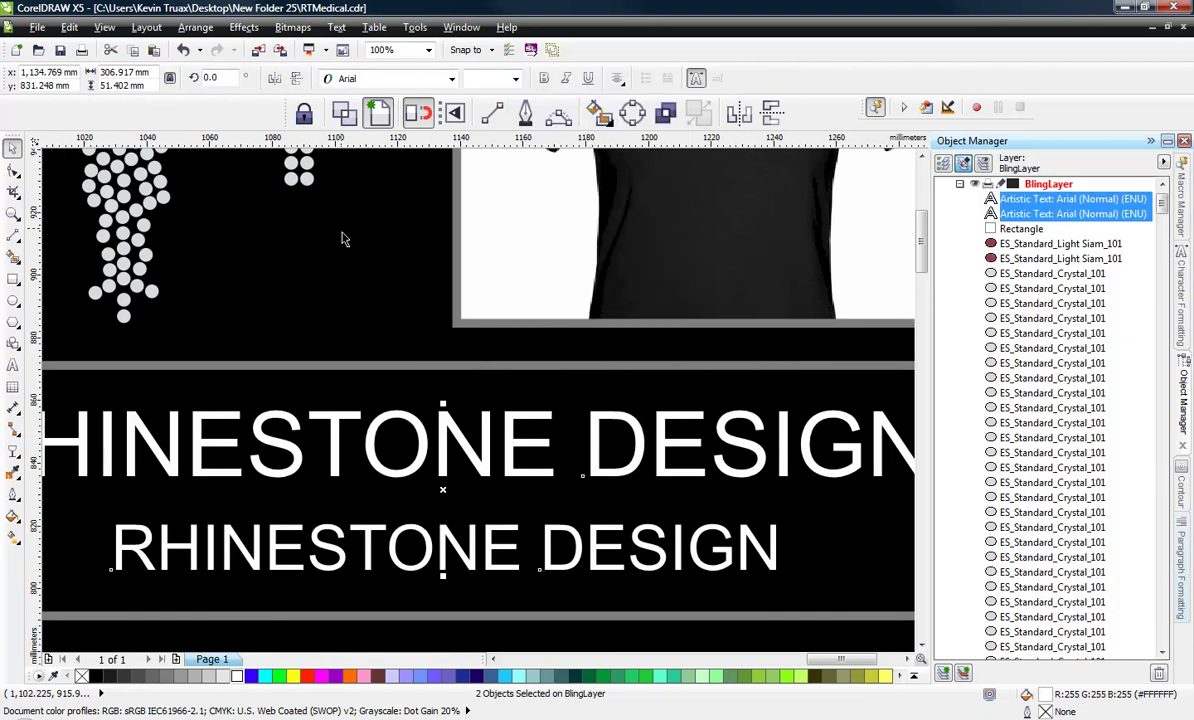
pyautogui.click(394, 285)
pyautogui.scroll(-2, 394, 285)
pyautogui.click(501, 480)
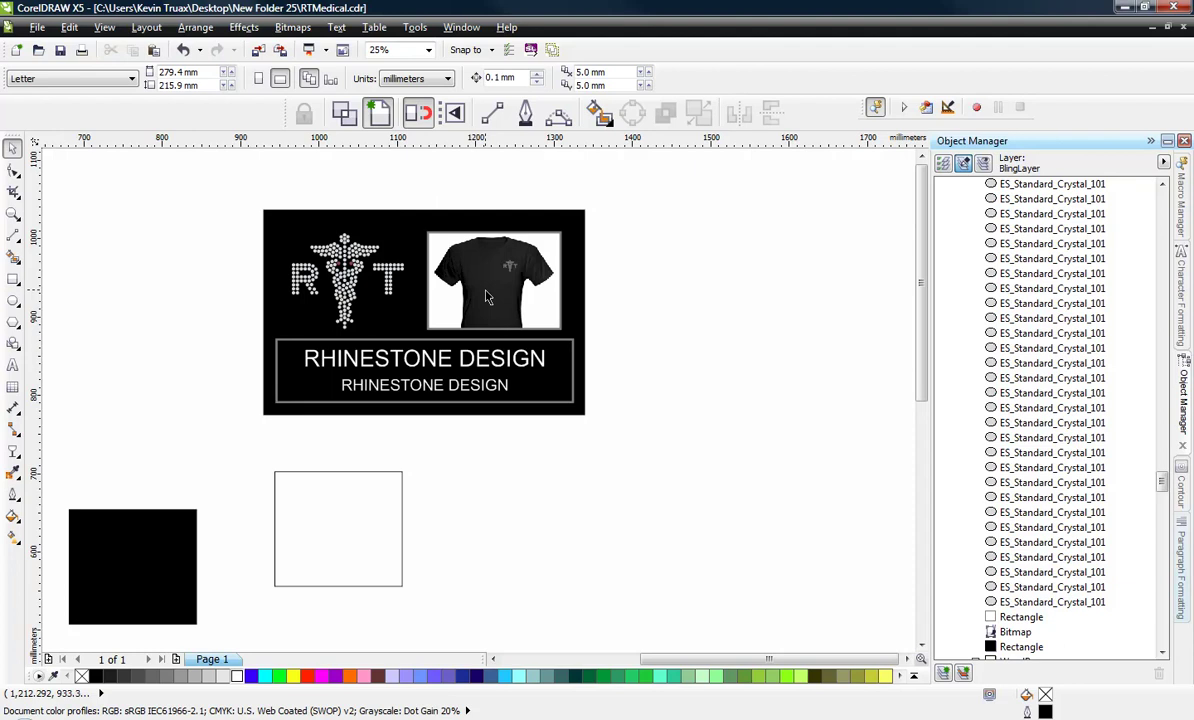
pyautogui.scroll(1, 487, 296)
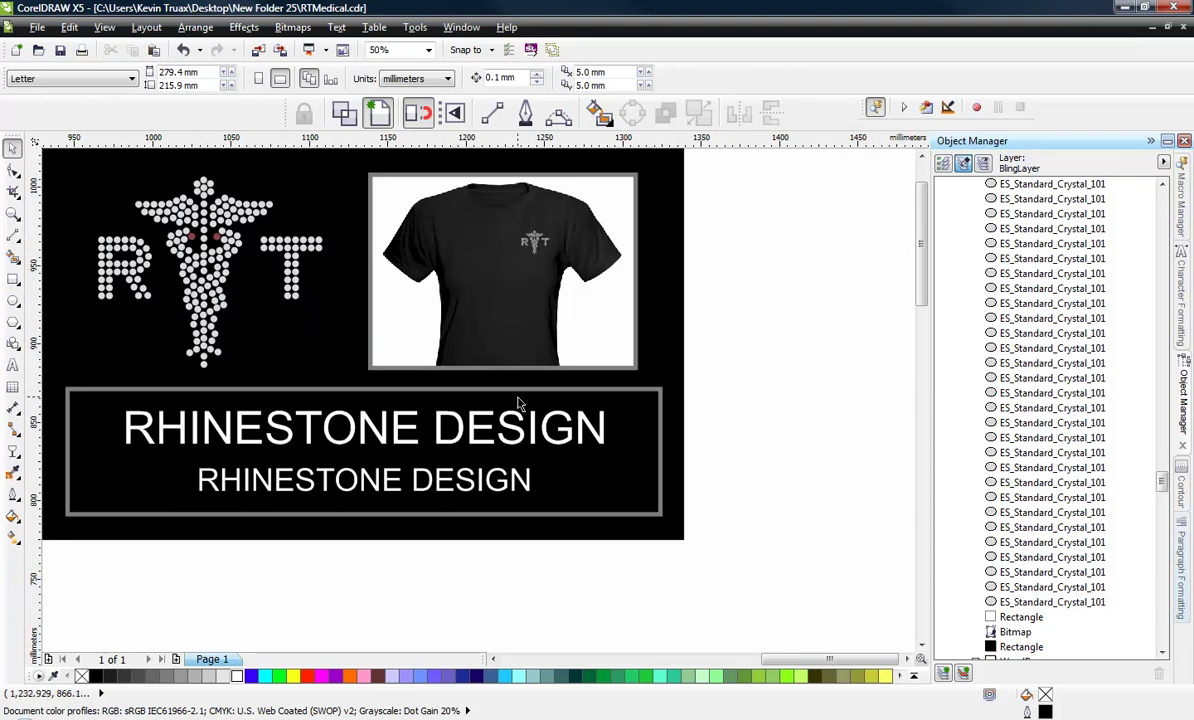
pyautogui.scroll(-1, 519, 403)
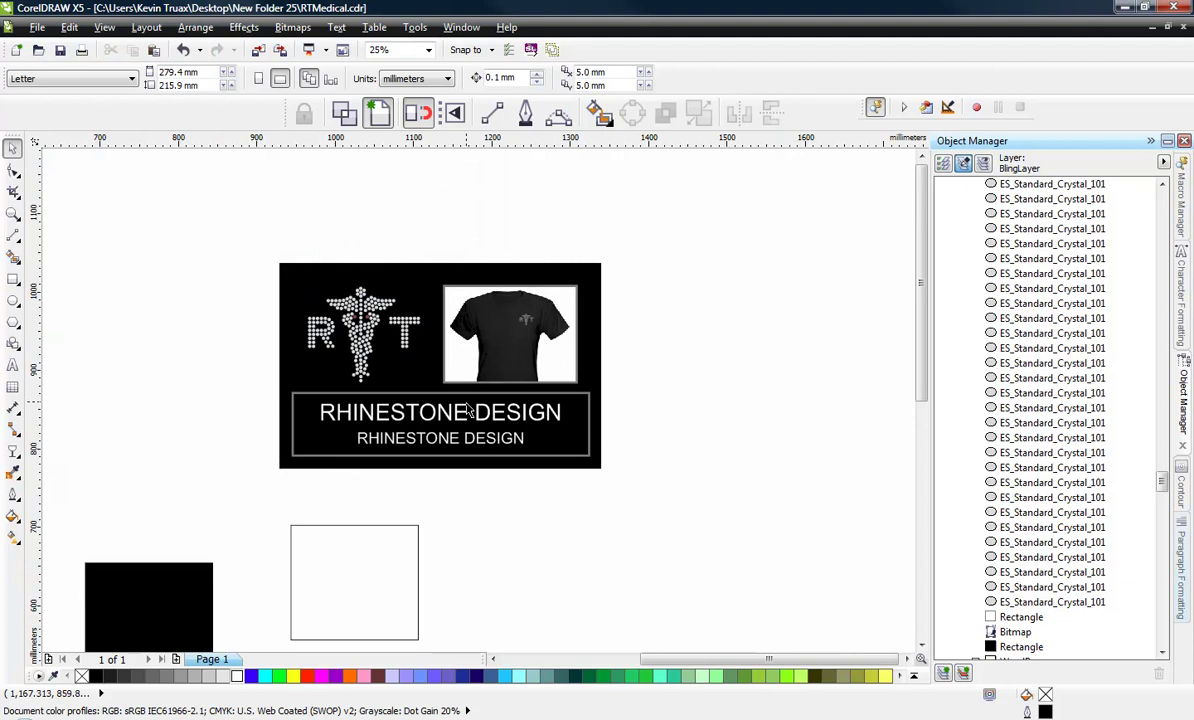
pyautogui.click(418, 372)
pyautogui.click(805, 371)
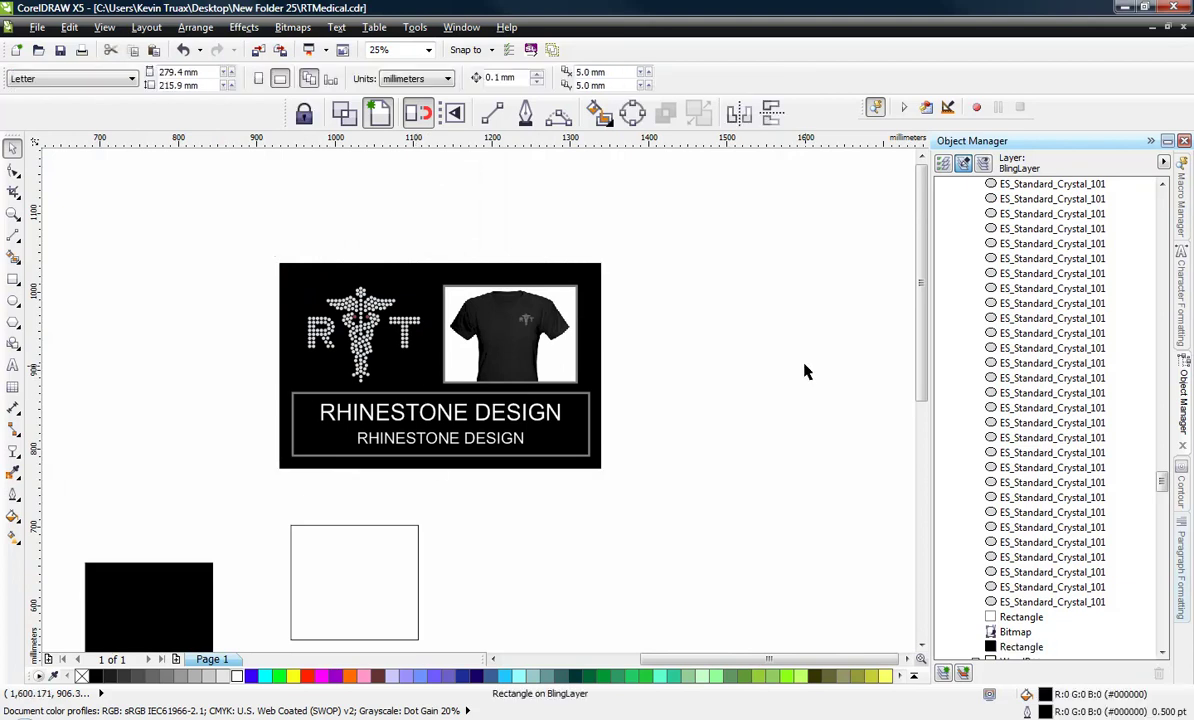
pyautogui.click(13, 366)
pyautogui.click(551, 506)
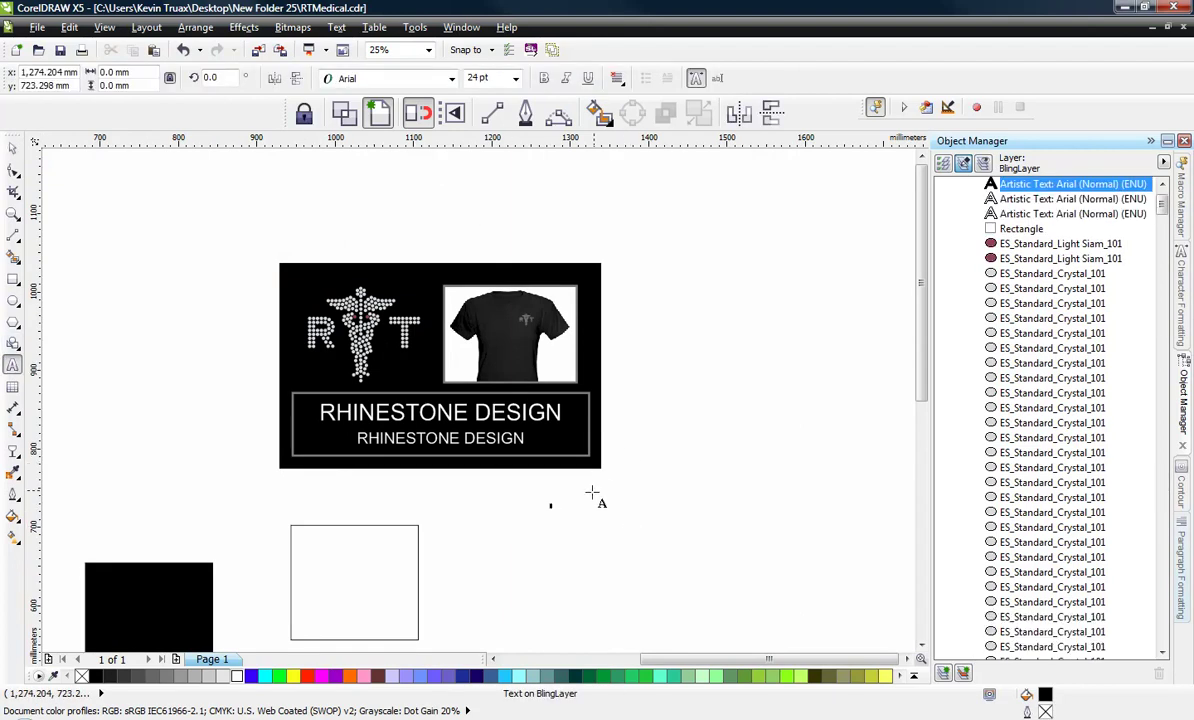
pyautogui.write('www.EasyStoneTemplates.com')
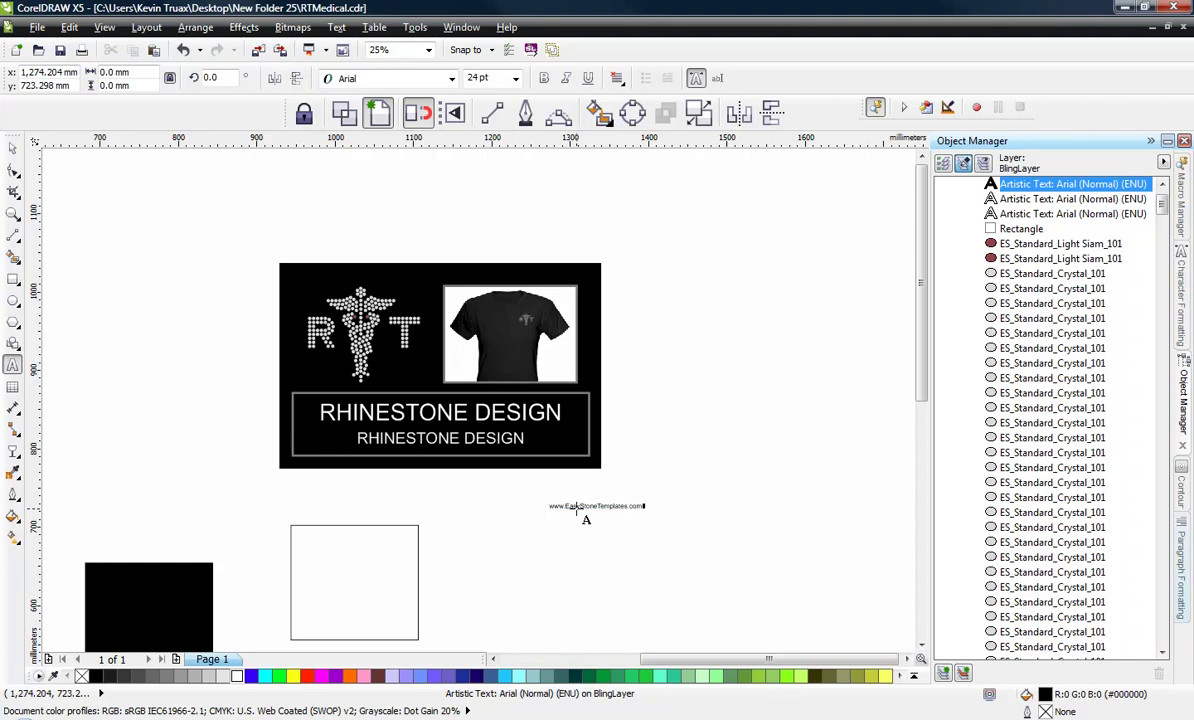
pyautogui.scroll(1, 605, 514)
pyautogui.scroll(1, 610, 518)
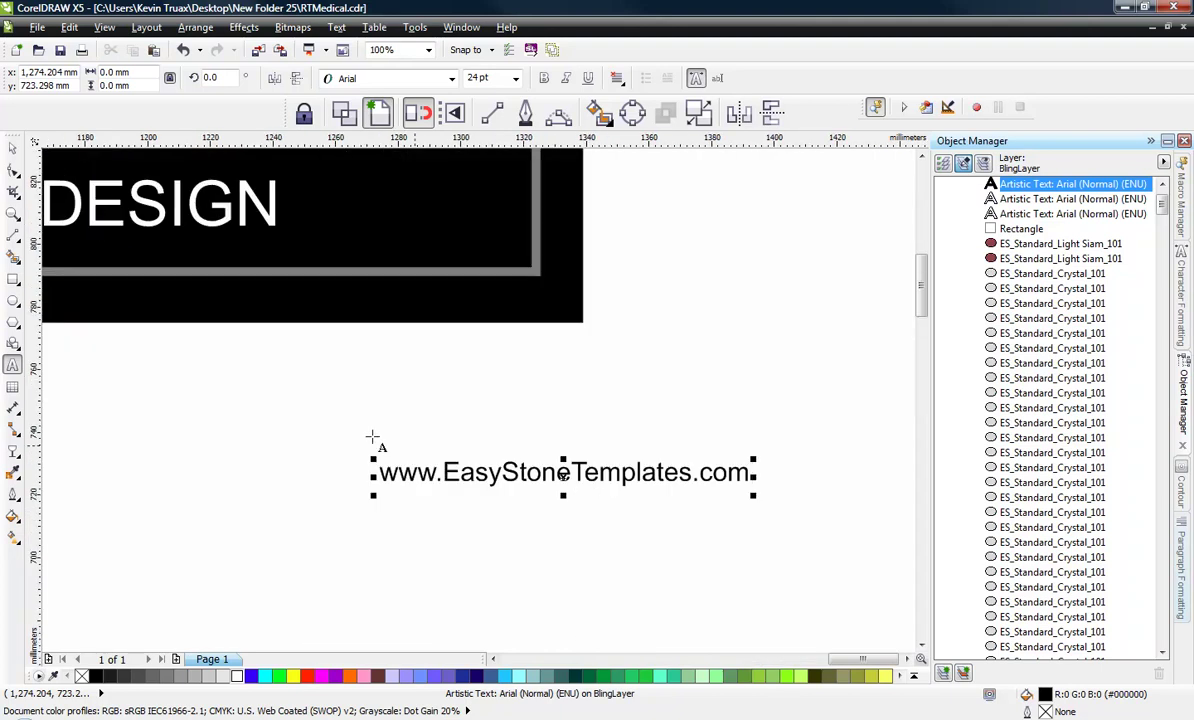
# - Place a copy of the web address text directly beneath the original, offset about 9 mm downward
pyautogui.click(13, 148)
pyautogui.scroll(-1, 212, 242)
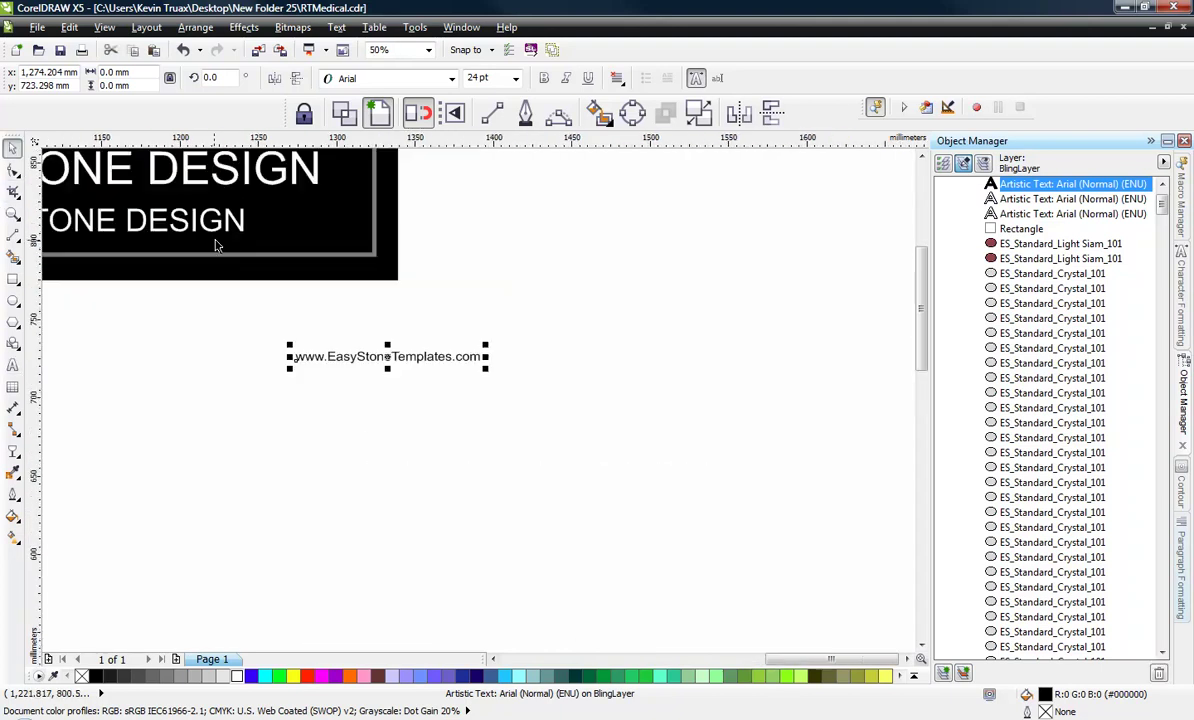
pyautogui.scroll(1, 367, 363)
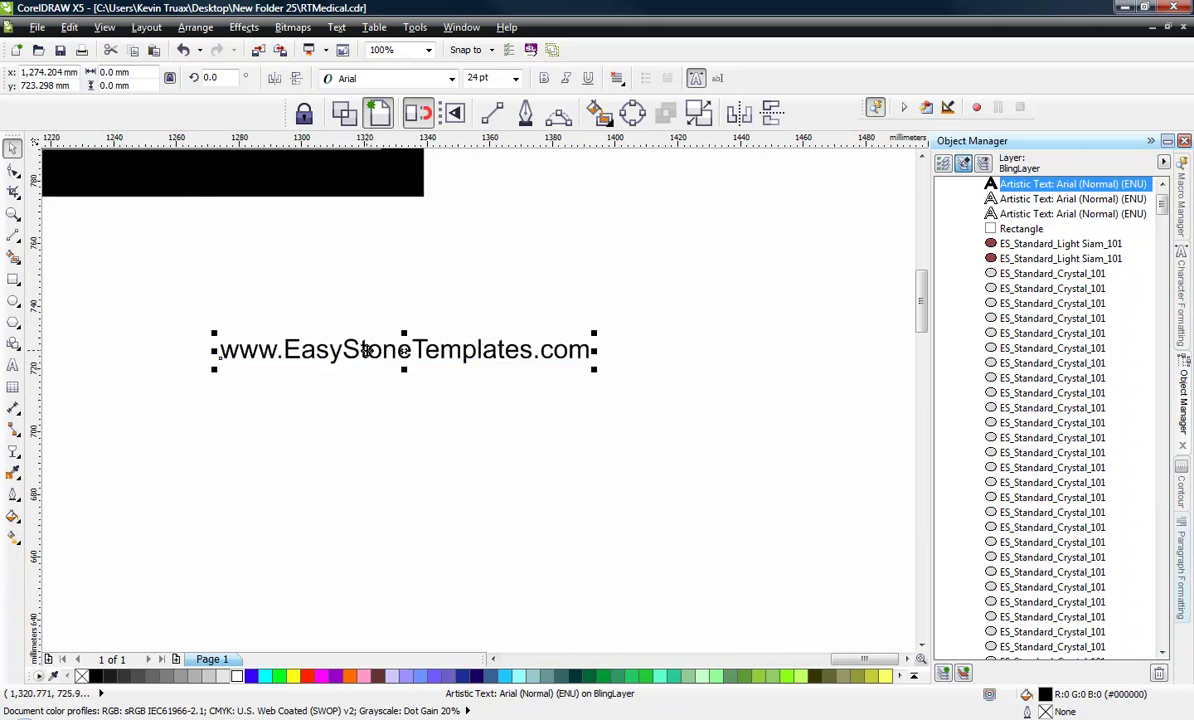
pyautogui.press('Escape')
pyautogui.doubleClick(365, 350)
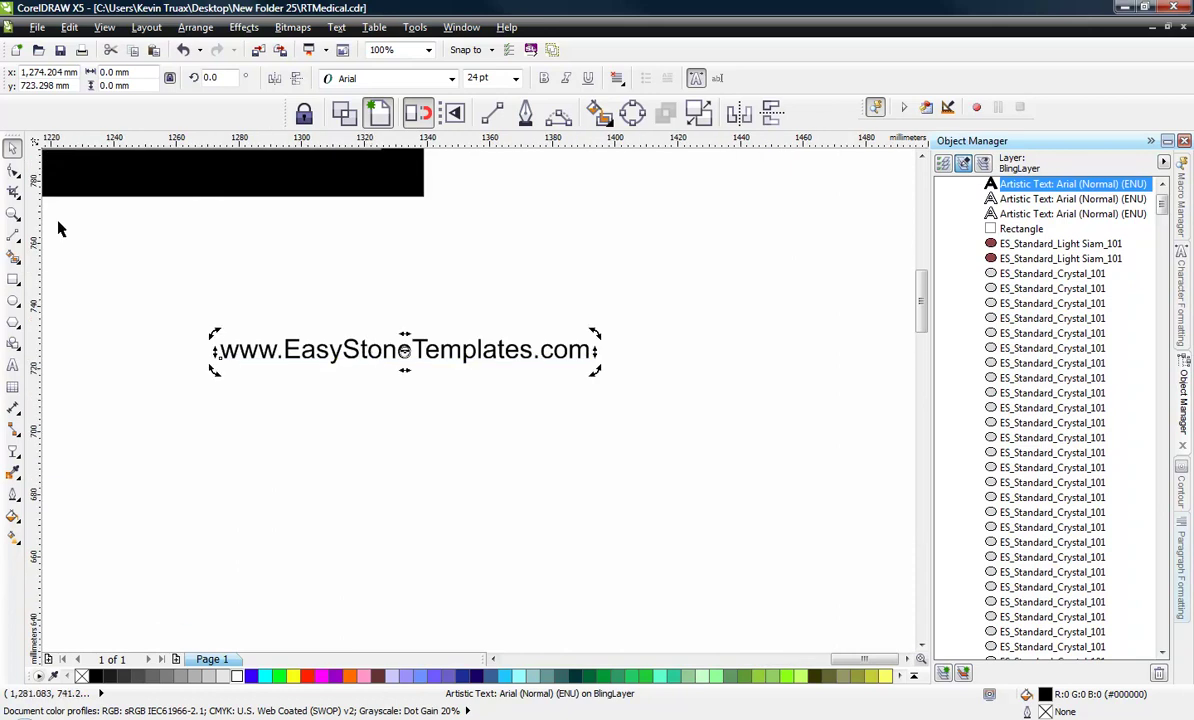
pyautogui.click(200, 285)
pyautogui.click(360, 347)
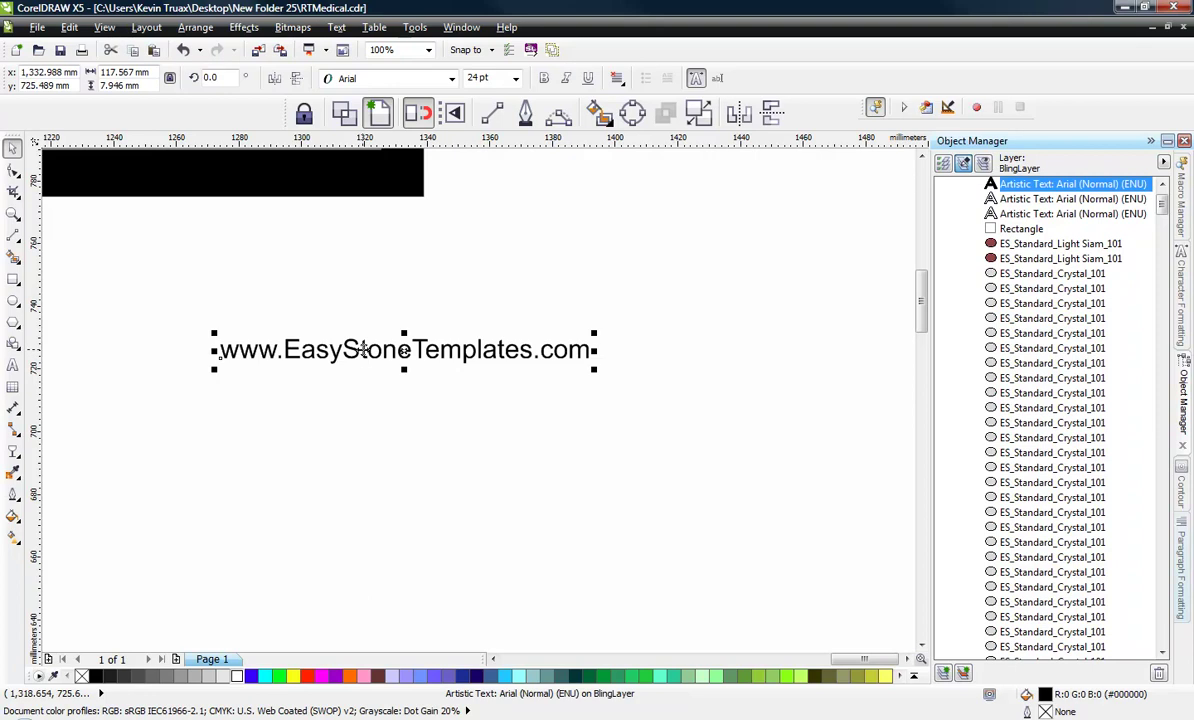
pyautogui.moveTo(360, 349); pyautogui.dragTo(360, 377)
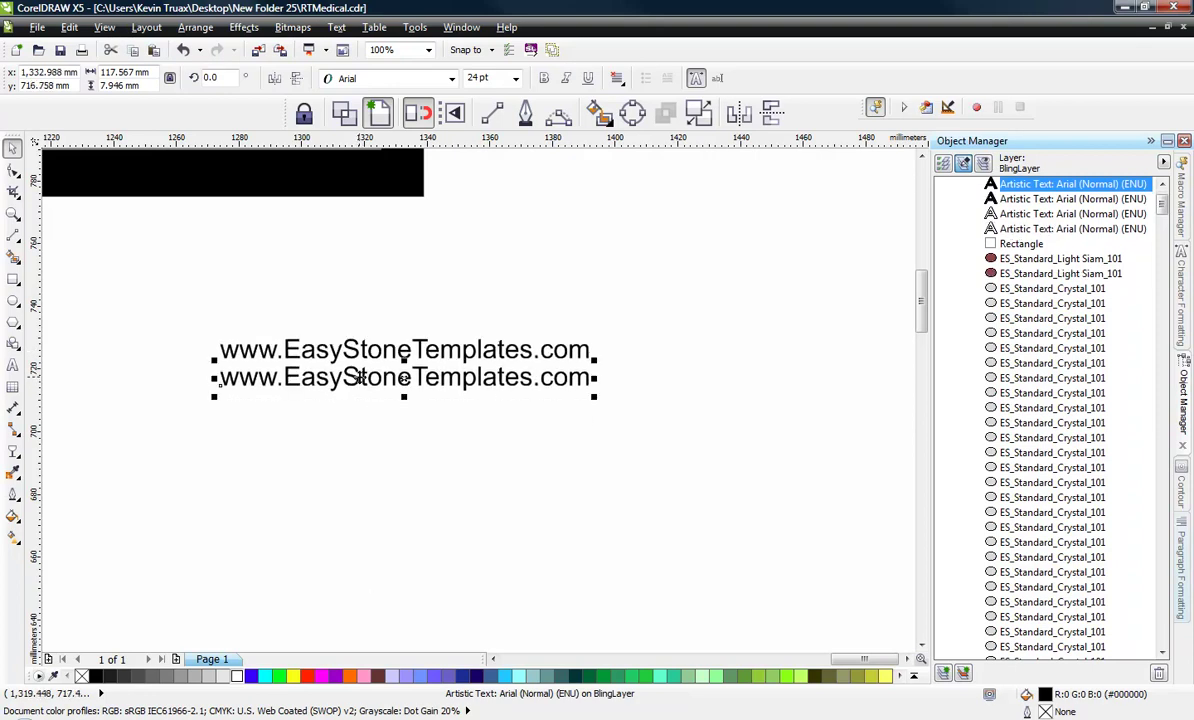
# - Repeat the downward duplication of the web address to build a column of 34 evenly spaced lines
pyautogui.hotkey('ctrl', 'r')
pyautogui.hotkey('ctrl', 'r')
pyautogui.hotkey('ctrl', 'r')
pyautogui.hotkey('ctrl', 'r')
pyautogui.hotkey('ctrl', 'r')
pyautogui.hotkey('ctrl', 'r')
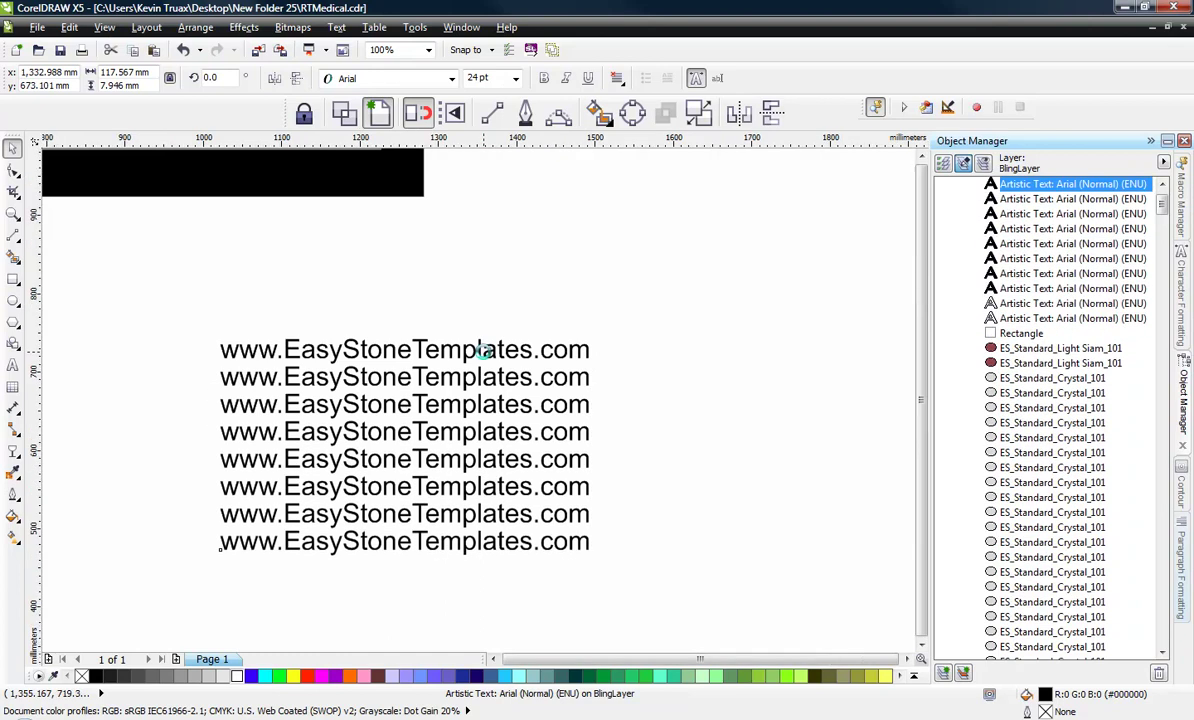
pyautogui.scroll(-5, 482, 350)
pyautogui.hotkey('ctrl', 'r')
pyautogui.hotkey('ctrl', 'r')
pyautogui.hotkey('ctrl', 'r')
pyautogui.hotkey('ctrl', 'r')
pyautogui.hotkey('ctrl', 'r')
pyautogui.hotkey('ctrl', 'r')
pyautogui.hotkey('ctrl', 'r')
pyautogui.hotkey('ctrl', 'r')
pyautogui.hotkey('ctrl', 'r')
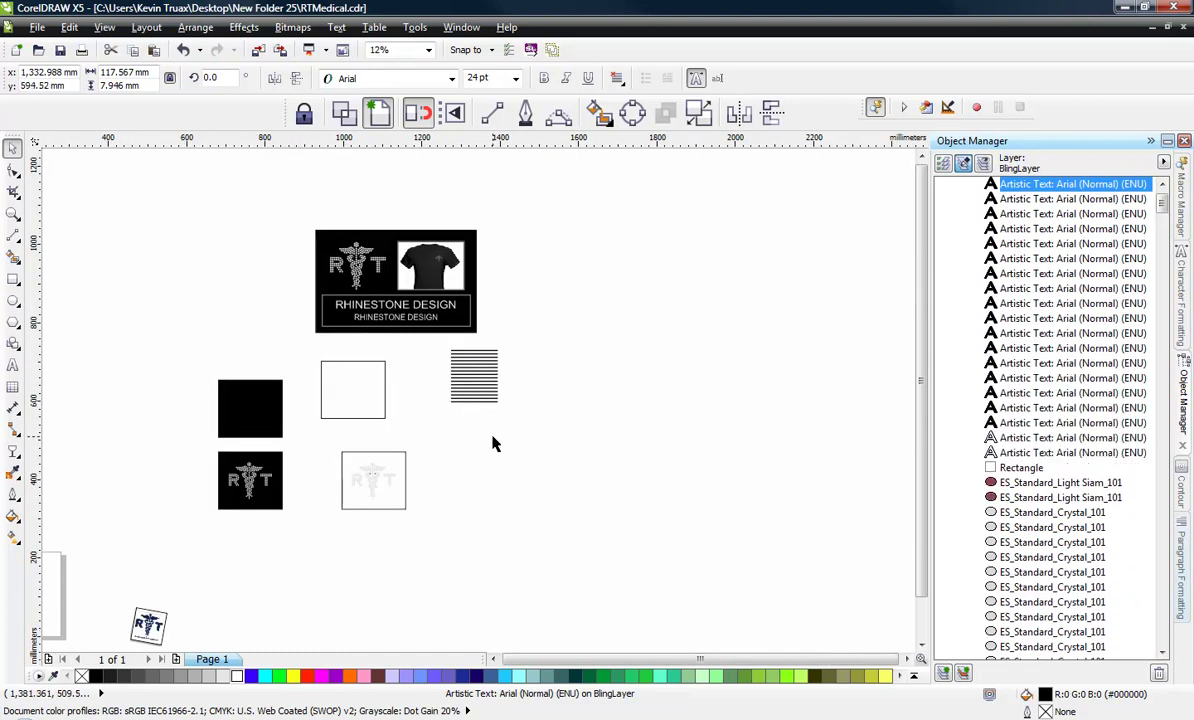
pyautogui.hotkey('ctrl', 'r')
pyautogui.hotkey('ctrl', 'r')
pyautogui.hotkey('ctrl', 'r')
pyautogui.hotkey('ctrl', 'r')
pyautogui.hotkey('ctrl', 'r')
pyautogui.hotkey('ctrl', 'r')
pyautogui.hotkey('ctrl', 'r')
pyautogui.hotkey('ctrl', 'r')
pyautogui.hotkey('ctrl', 'r')
pyautogui.hotkey('ctrl', 'r')
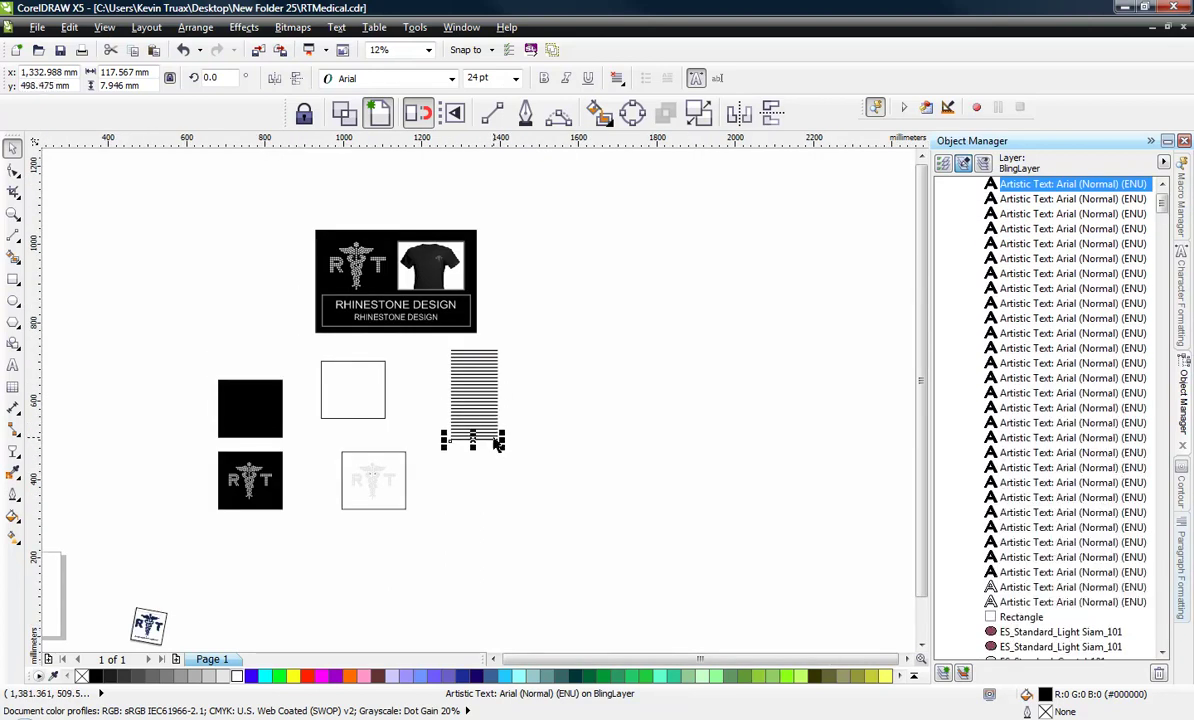
pyautogui.hotkey('ctrl', 'r')
pyautogui.hotkey('ctrl', 'r')
pyautogui.hotkey('ctrl', 'r')
pyautogui.hotkey('ctrl', 'r')
pyautogui.click(521, 396)
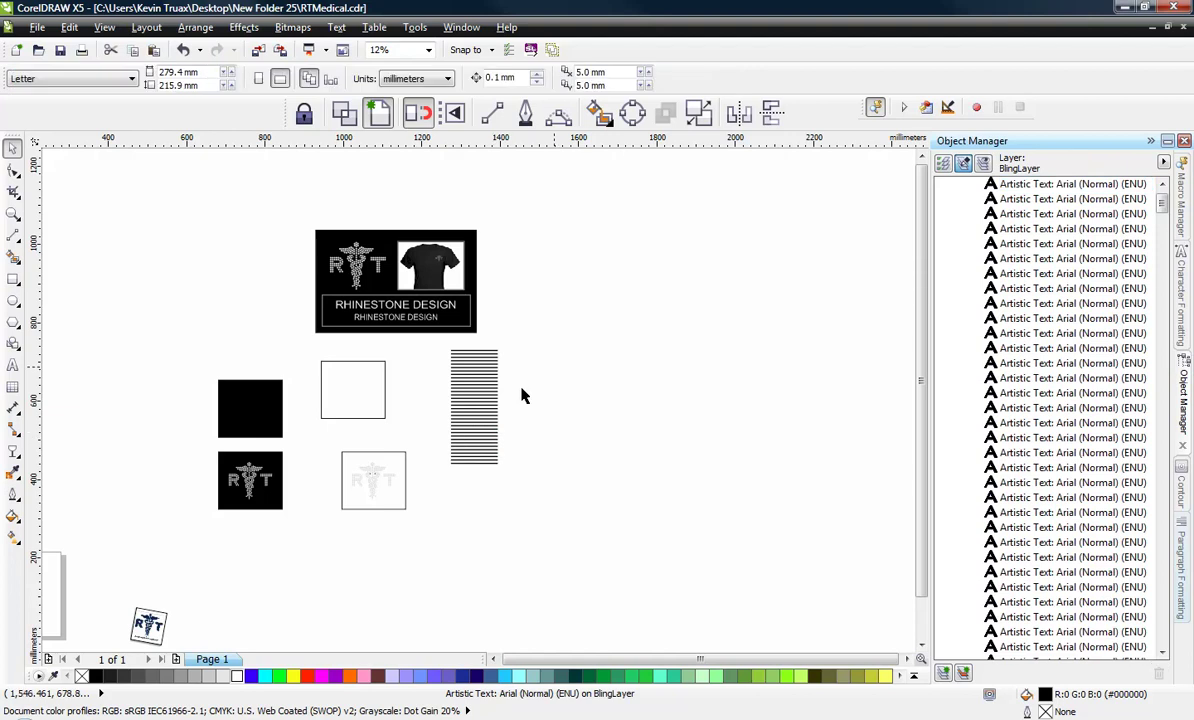
# - Duplicate the whole web address column sideways, offset about 127.5 mm, and repeat until there are five columns
pyautogui.moveTo(518, 336); pyautogui.dragTo(440, 506)
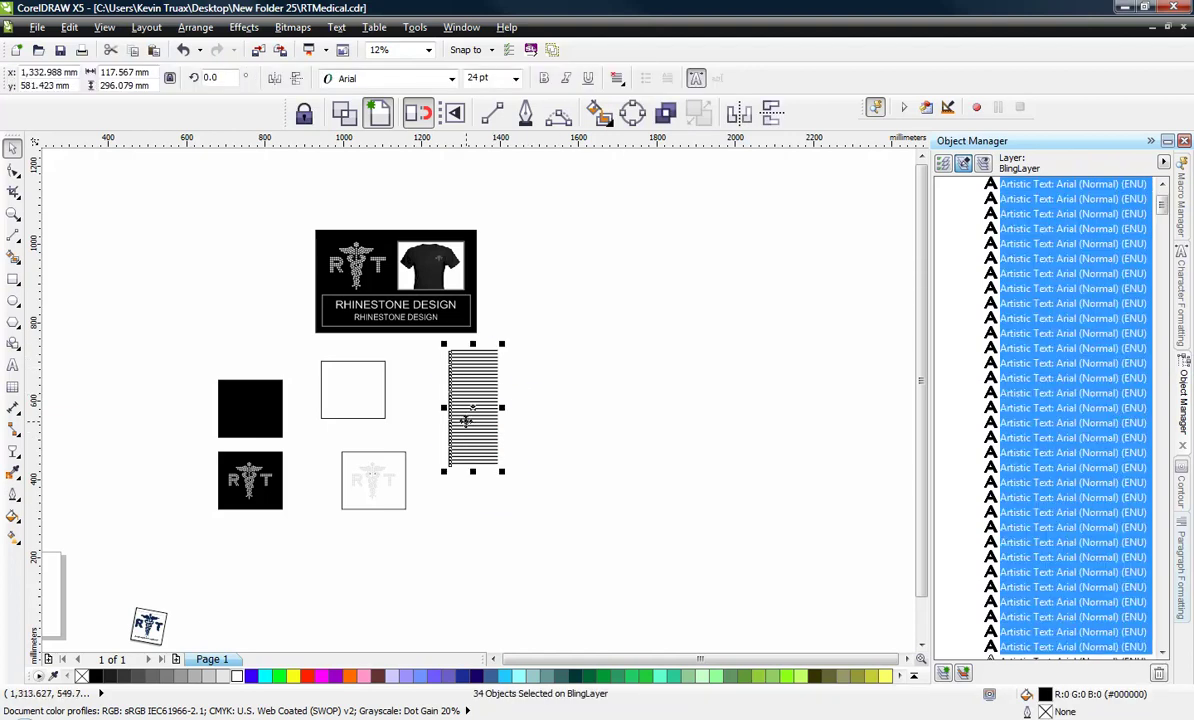
pyautogui.scroll(3, 465, 420)
pyautogui.moveTo(498, 378); pyautogui.dragTo(693, 405)
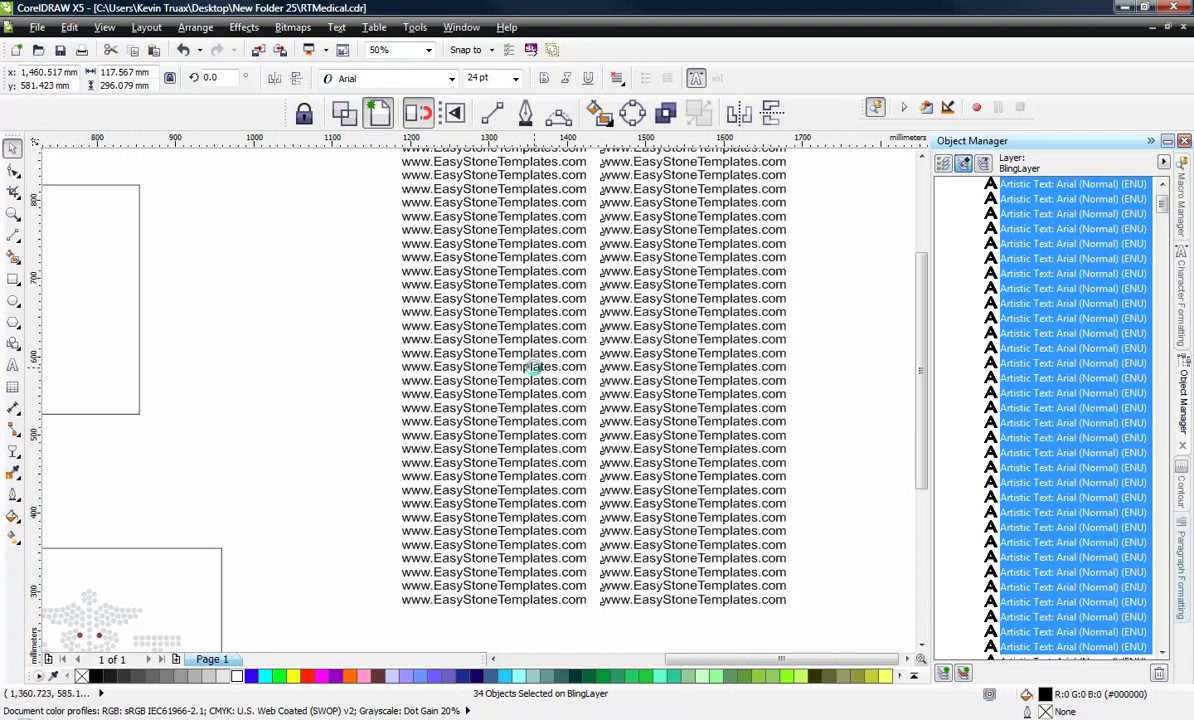
pyautogui.scroll(-2, 533, 368)
pyautogui.hotkey('ctrl', 'r')
pyautogui.hotkey('ctrl', 'r')
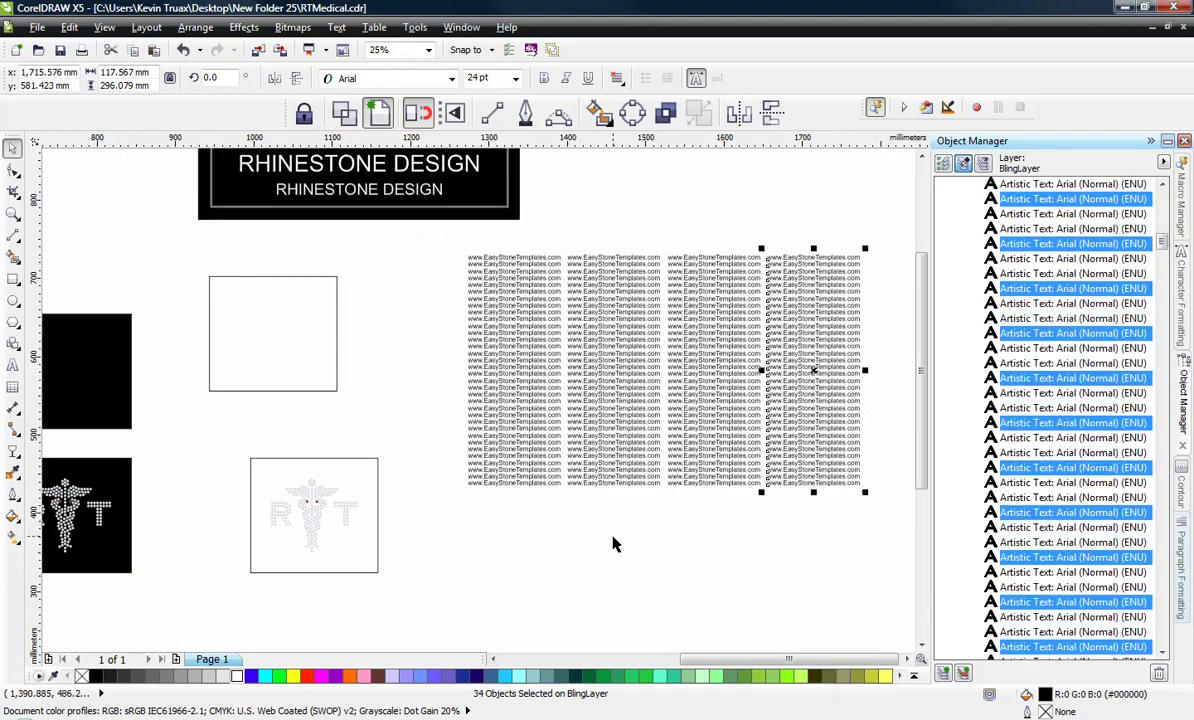
pyautogui.hotkey('ctrl', 'r')
pyautogui.click(608, 546)
# - Fill all the web address lines in the five columns with white
pyautogui.scroll(-1, 498, 482)
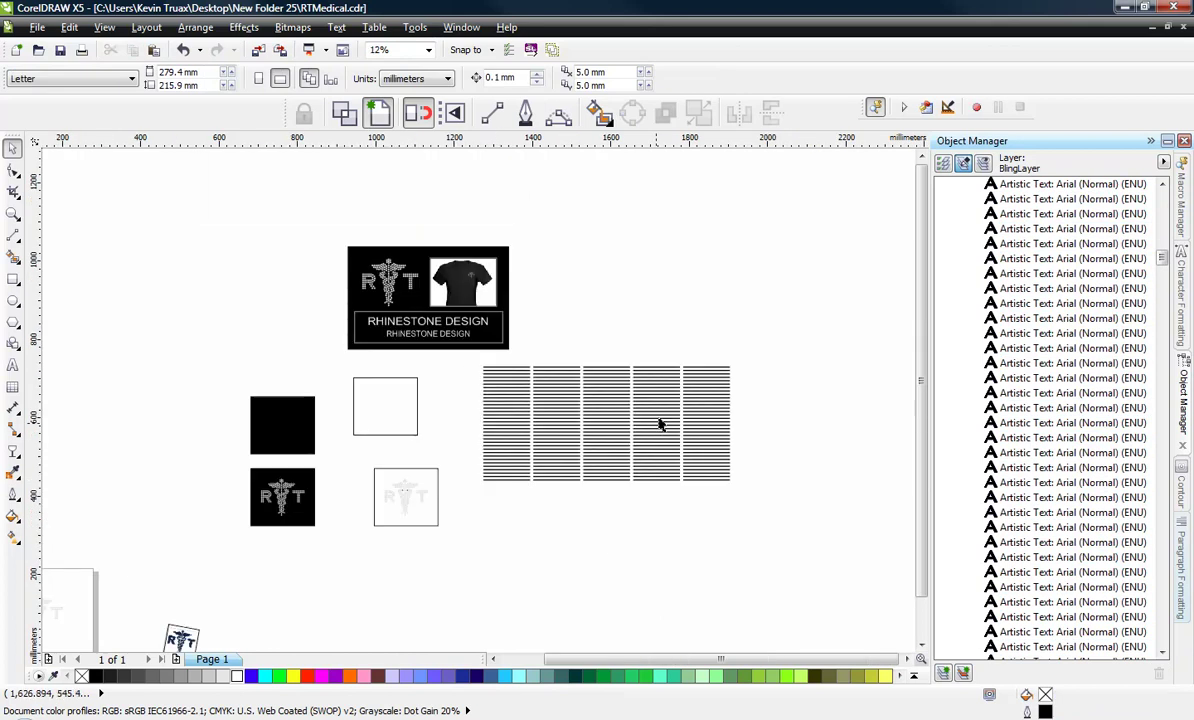
pyautogui.scroll(1, 658, 421)
pyautogui.moveTo(270, 305); pyautogui.dragTo(828, 568)
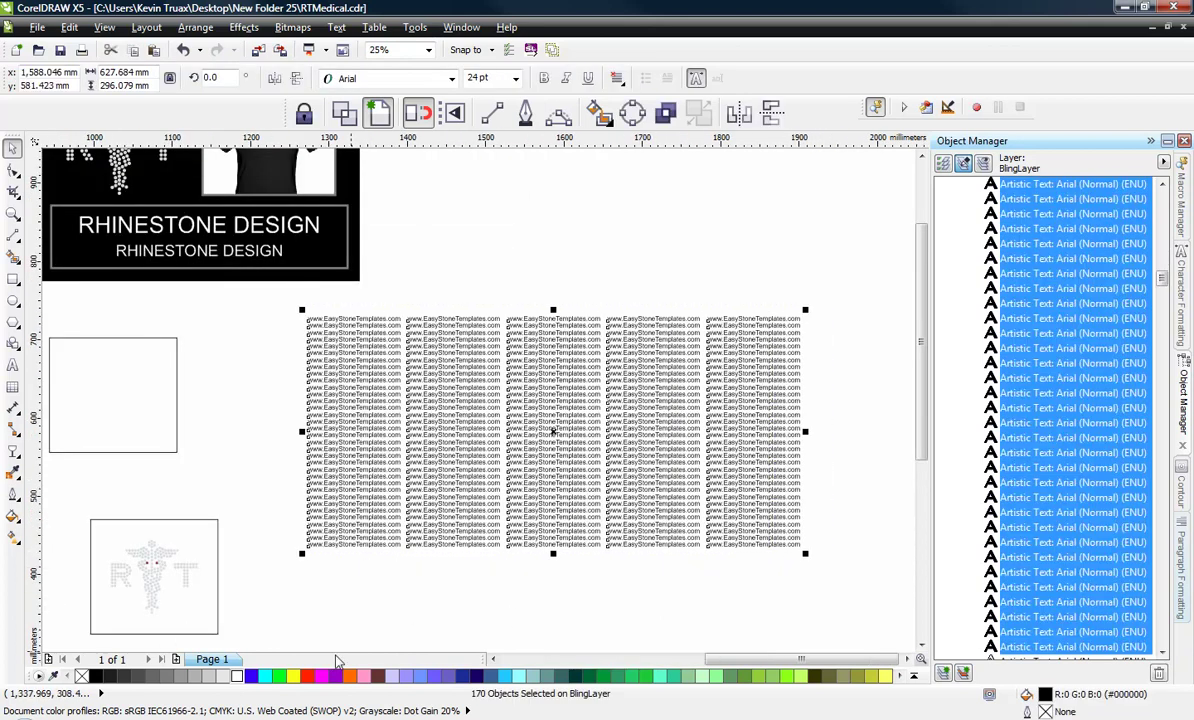
pyautogui.click(237, 677)
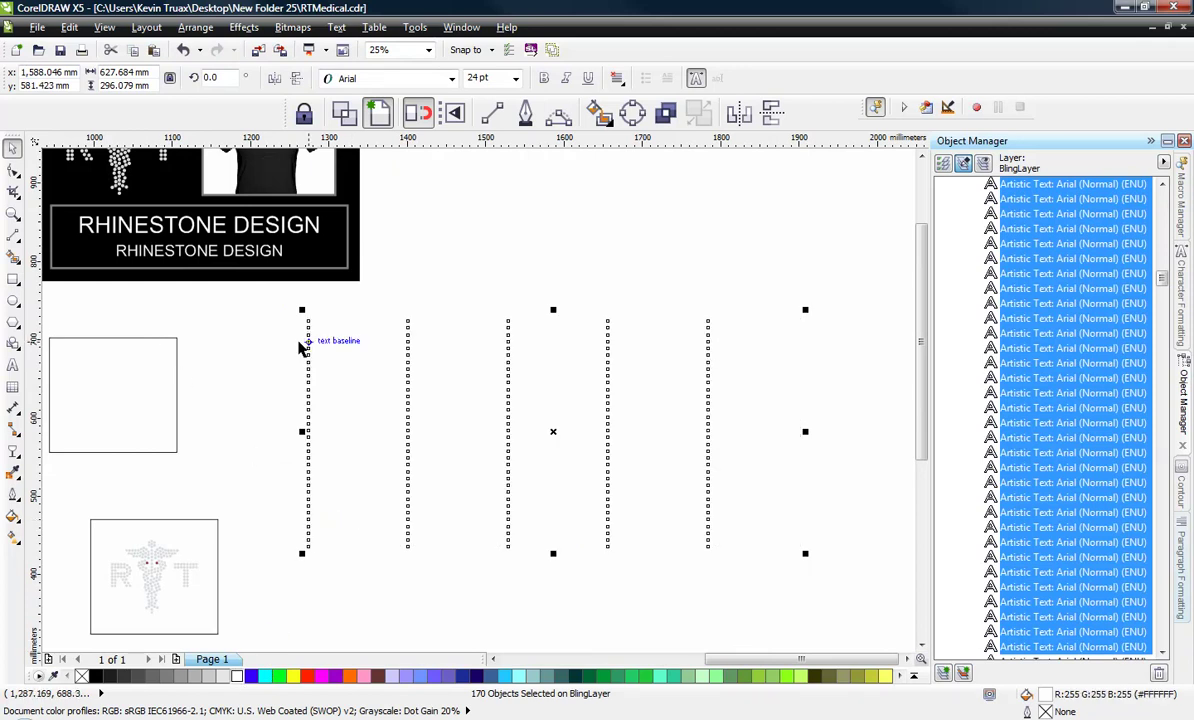
# - Apply a strong uniform transparency to all the white web address lines so they serve as a faint watermark
pyautogui.click(14, 452)
pyautogui.click(82, 569)
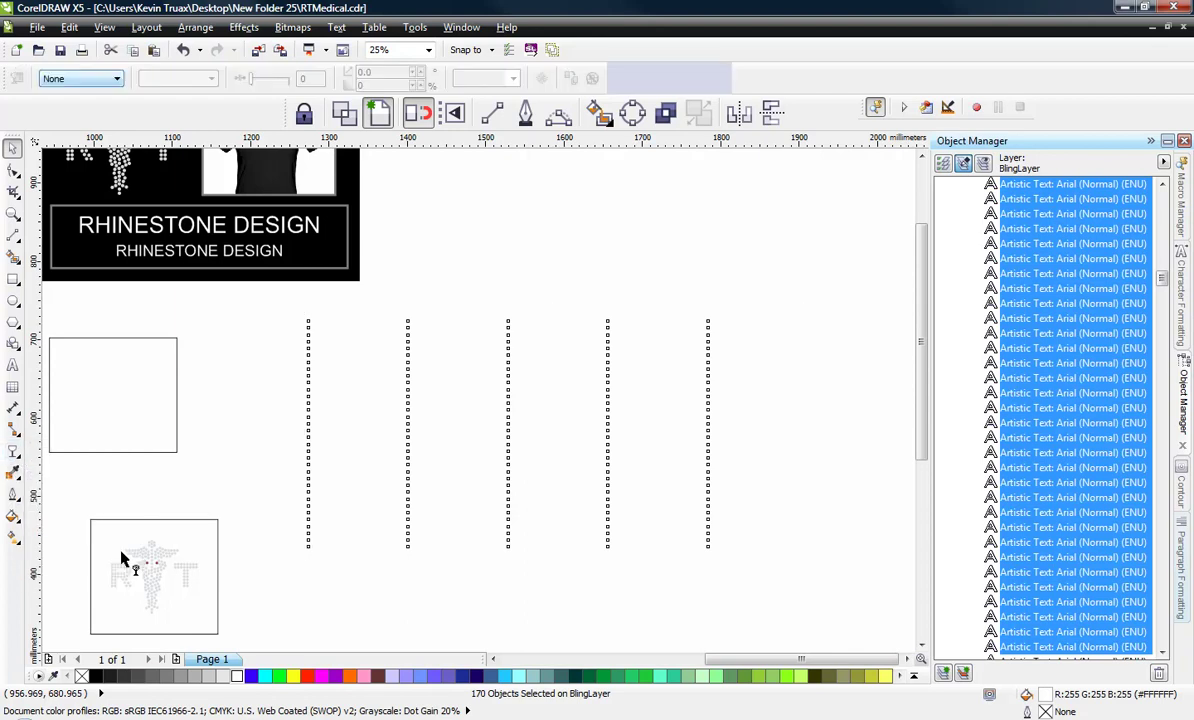
pyautogui.click(80, 79)
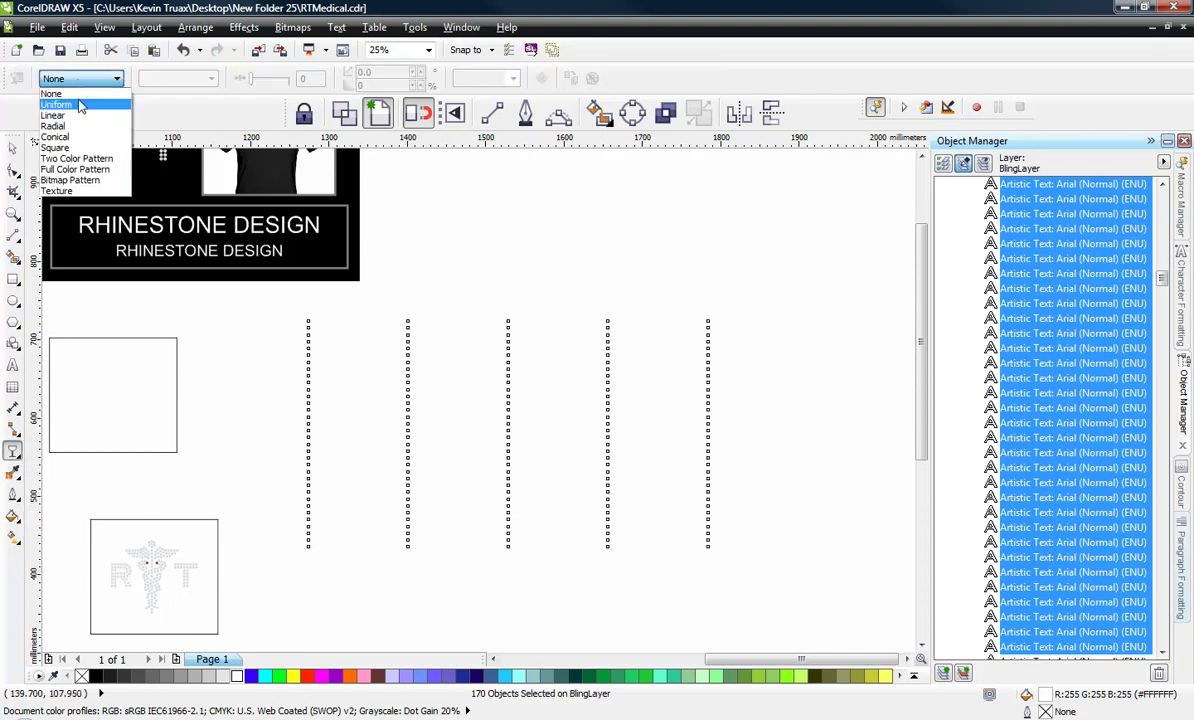
pyautogui.click(78, 89)
pyautogui.doubleClick(308, 78)
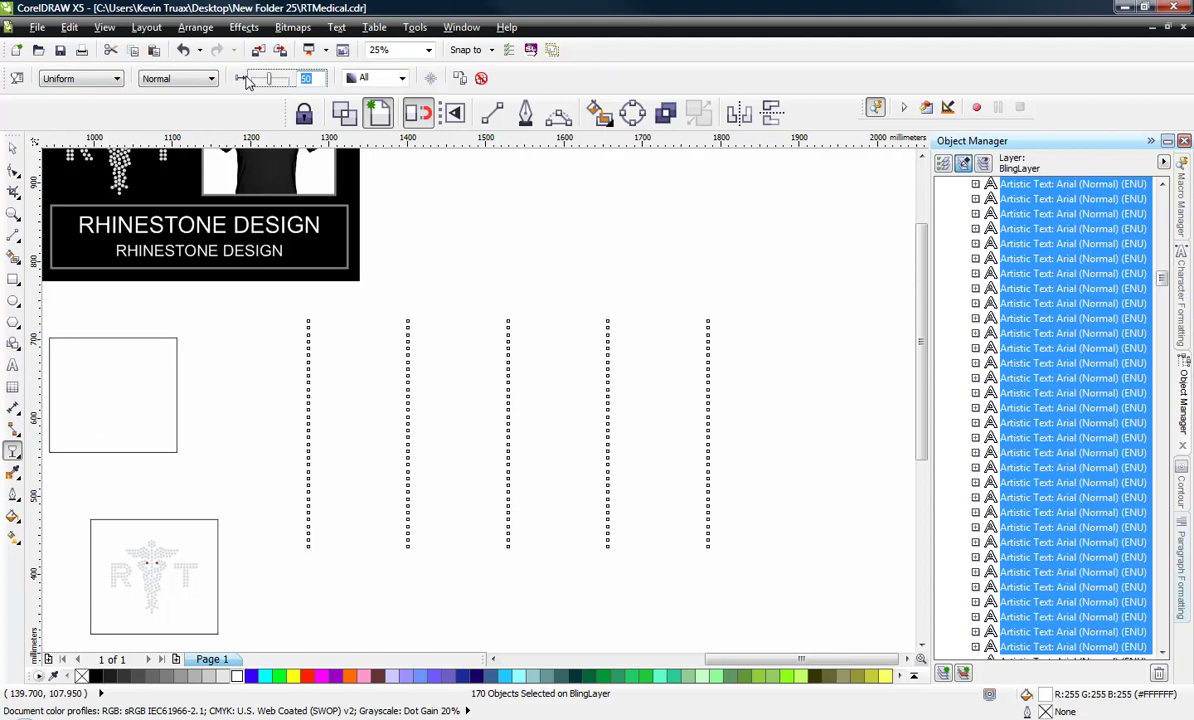
pyautogui.write('7')
# - PowerClip the web address watermark lines inside the layout's large black background rectangle
pyautogui.click(12, 147)
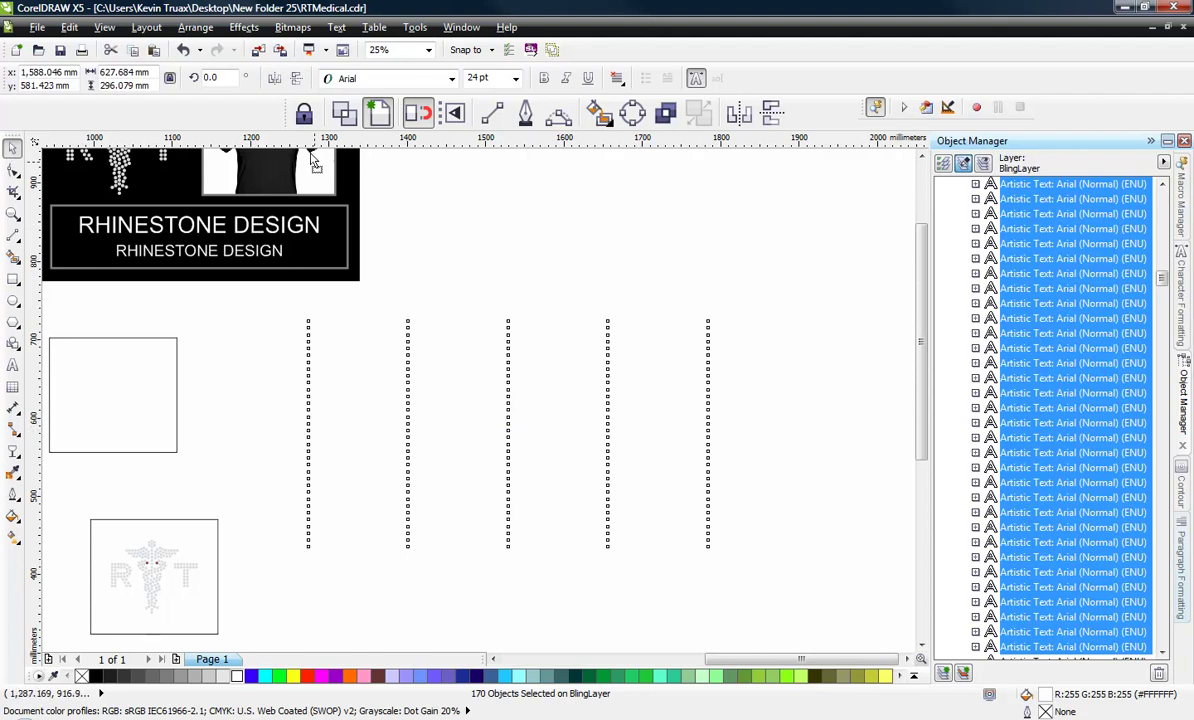
pyautogui.moveTo(312, 160); pyautogui.dragTo(350, 200)
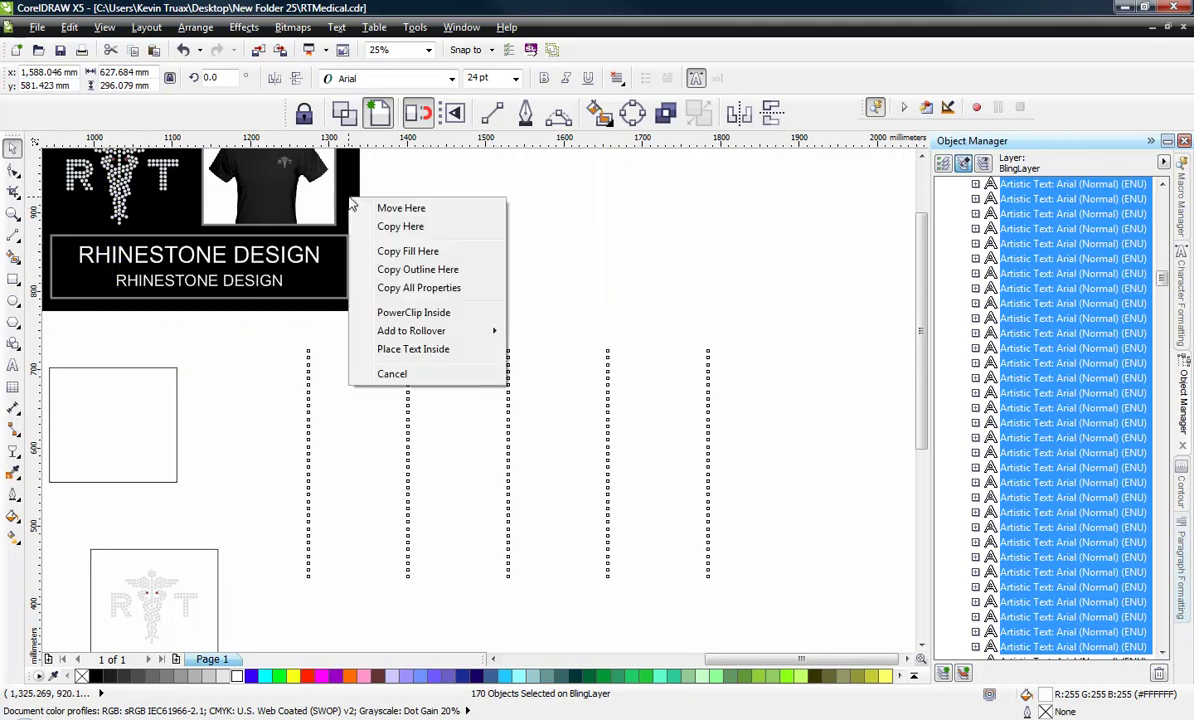
pyautogui.click(413, 312)
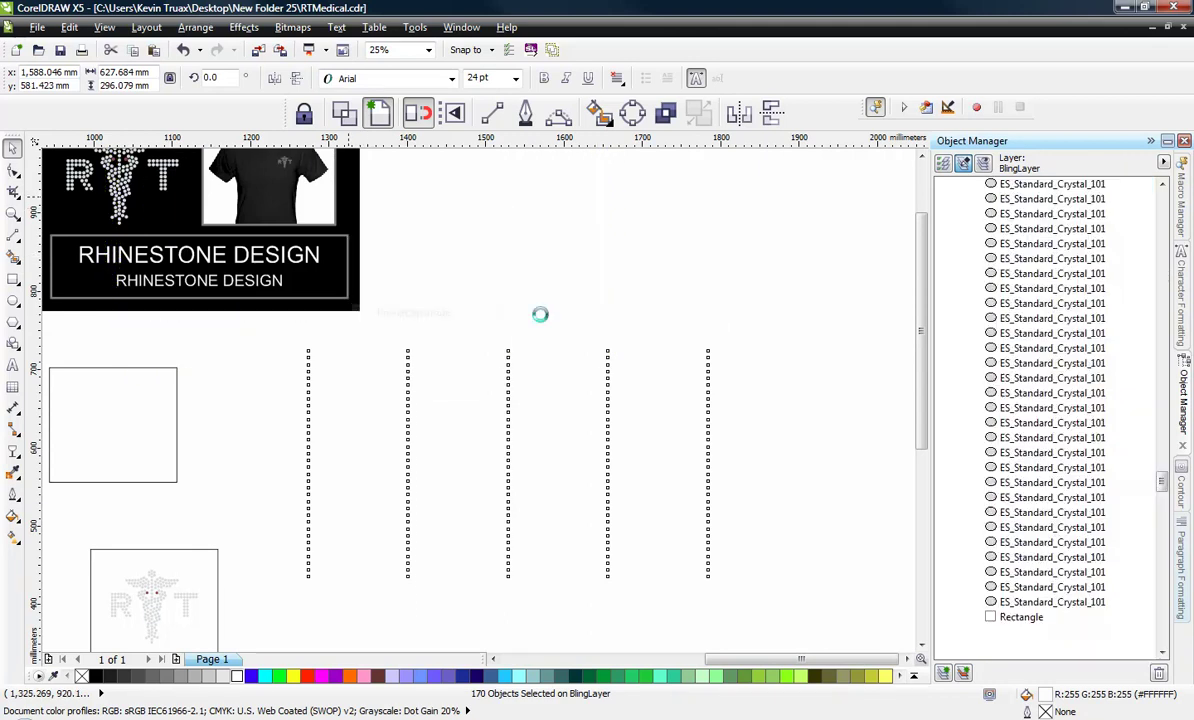
pyautogui.scroll(-1, 525, 370)
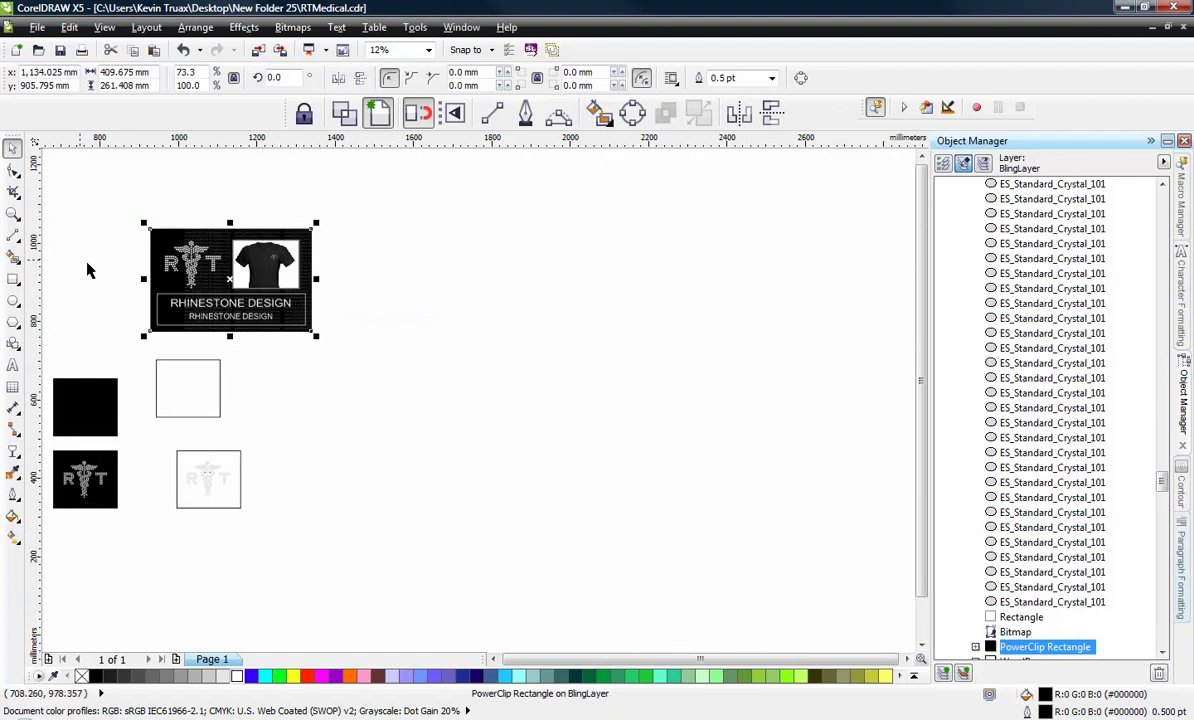
pyautogui.scroll(1, 88, 266)
pyautogui.scroll(1, 240, 300)
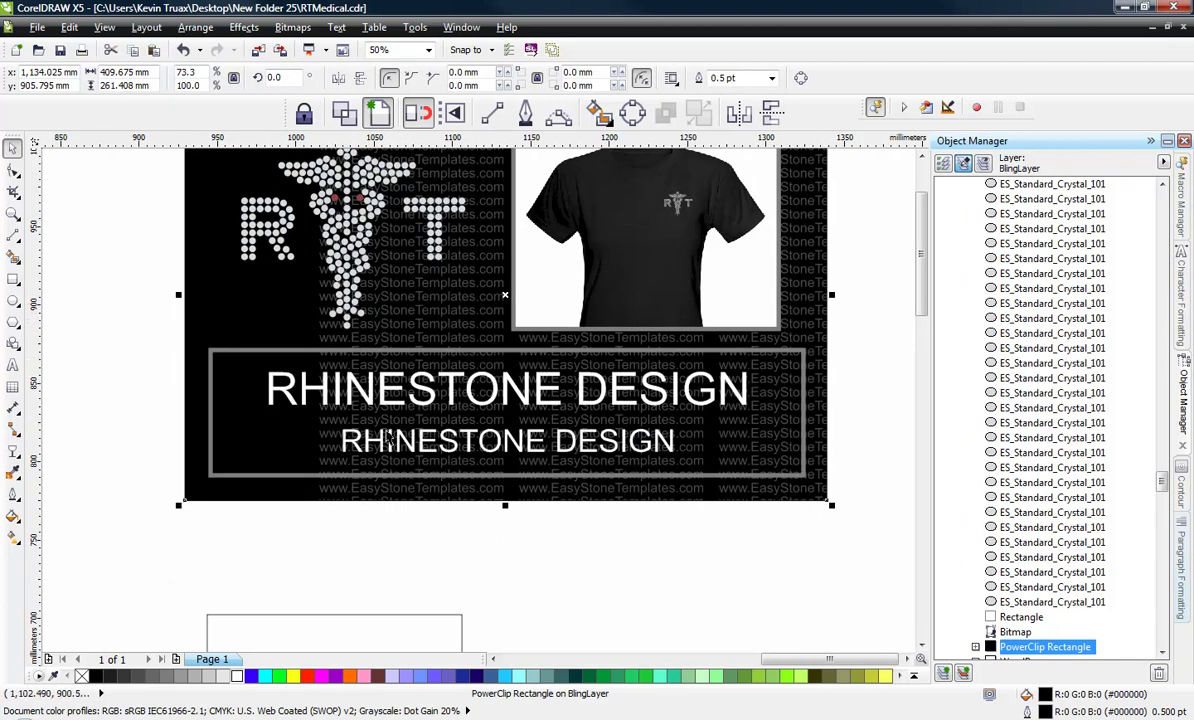
# - Open the black rectangle's PowerClip contents and move all the watermark lines about 144 mm left and 11 mm down over the rectangle
pyautogui.rightClick(472, 300)
pyautogui.click(521, 27)
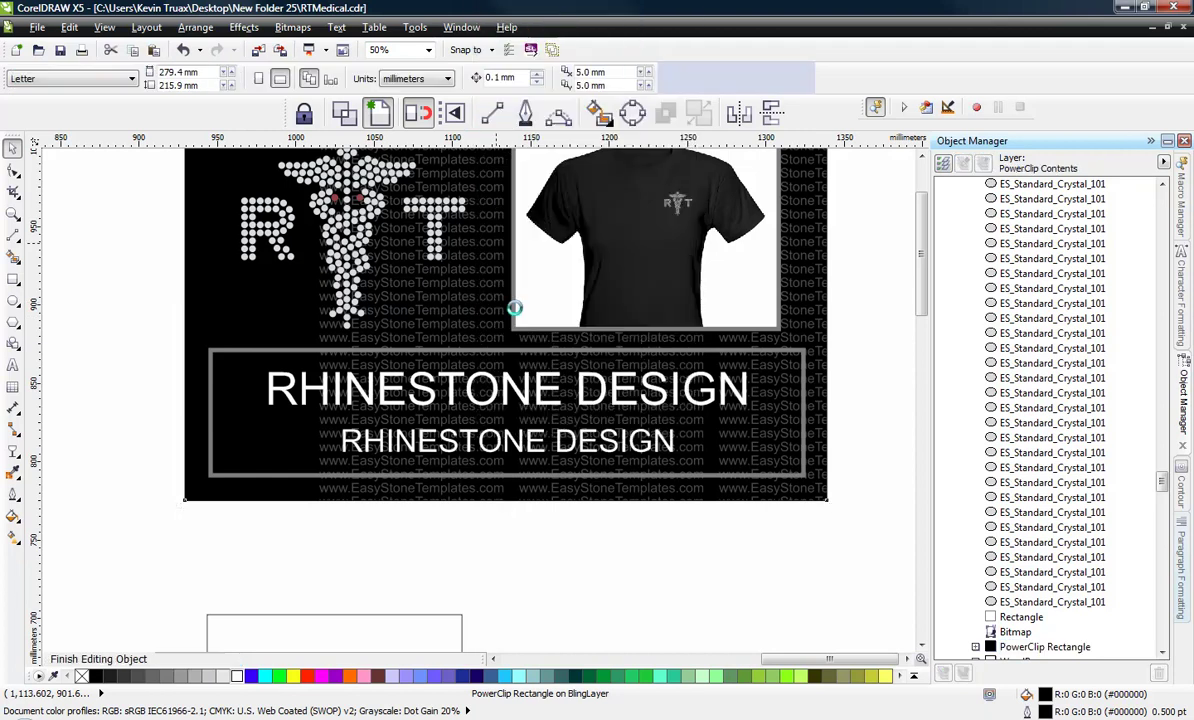
pyautogui.scroll(-3, 514, 308)
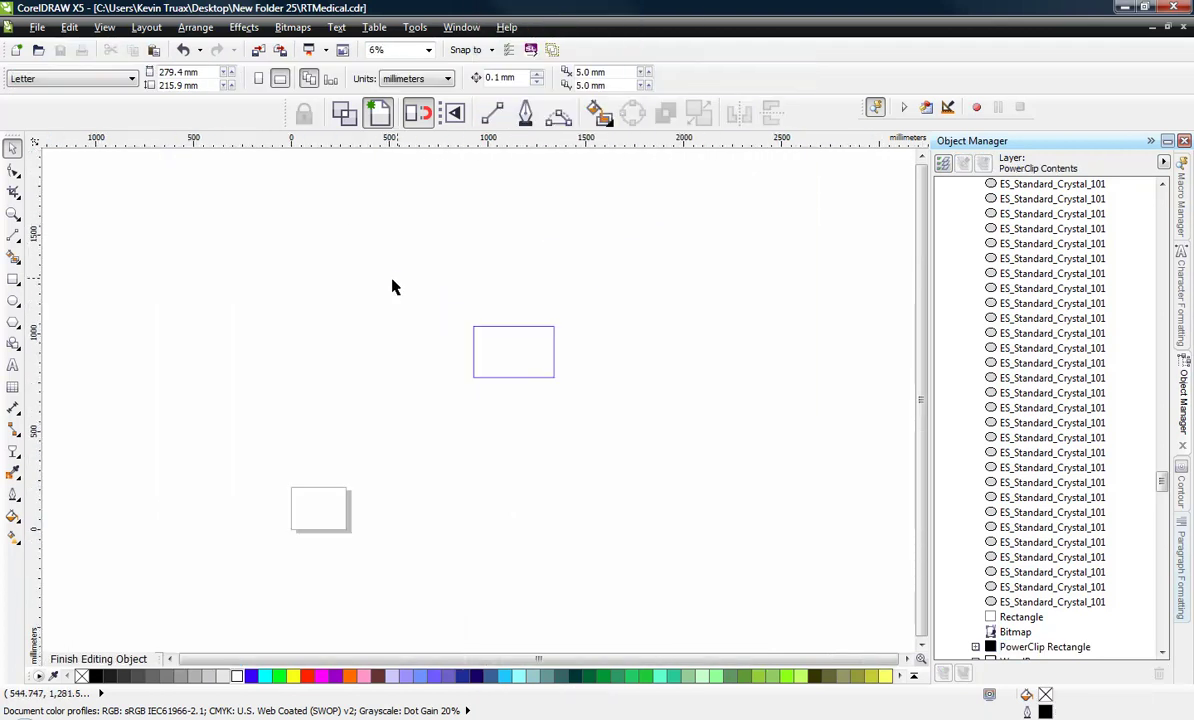
pyautogui.moveTo(376, 250); pyautogui.dragTo(813, 506)
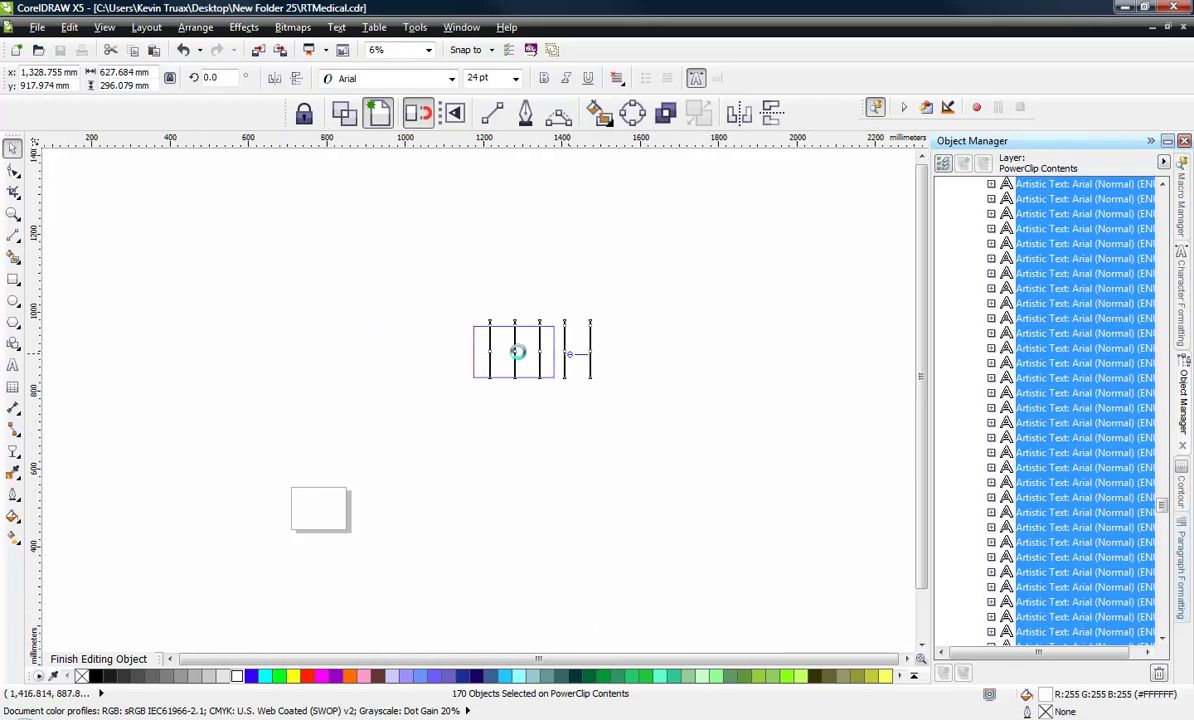
pyautogui.scroll(2, 517, 351)
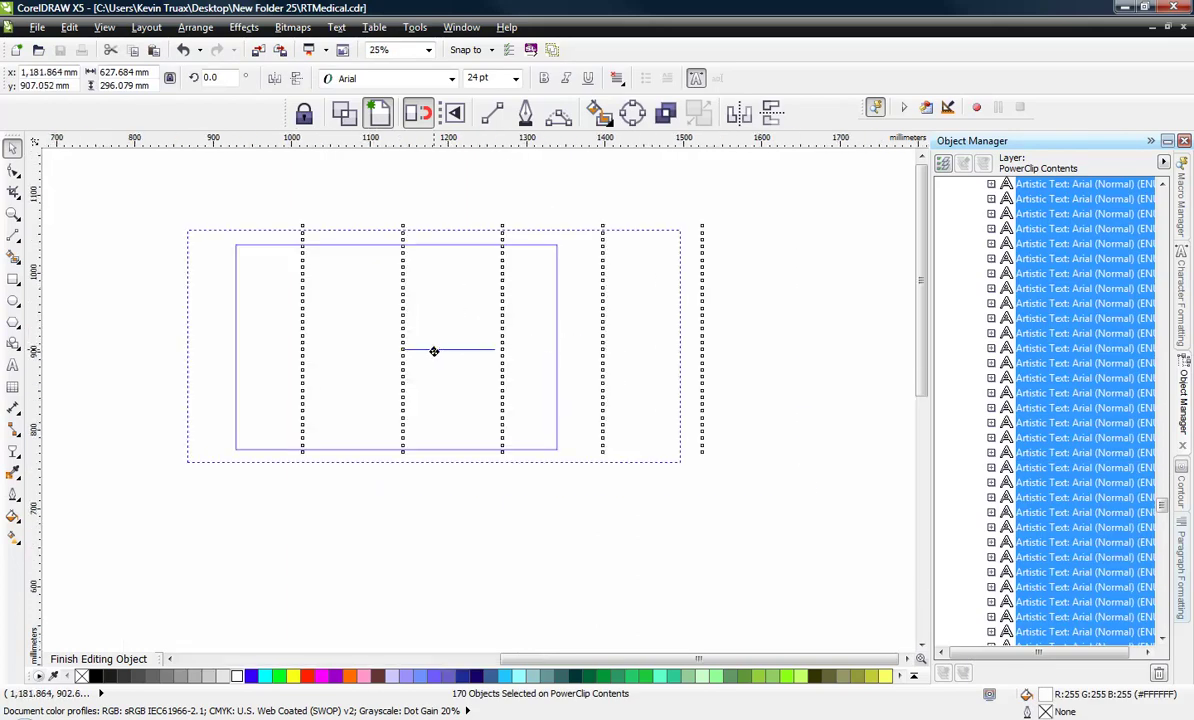
# - Duplicate the five-column watermark block below the original and switch the display to wireframe view
pyautogui.moveTo(434, 351); pyautogui.dragTo(424, 584)
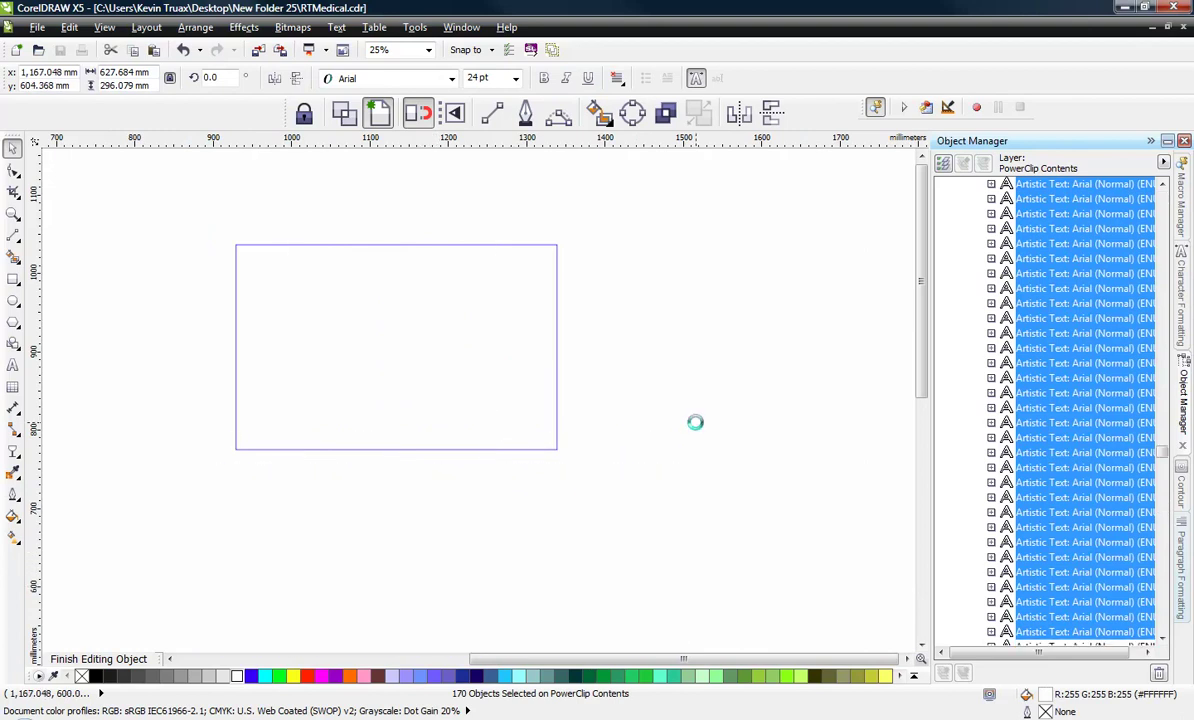
pyautogui.click(212, 165)
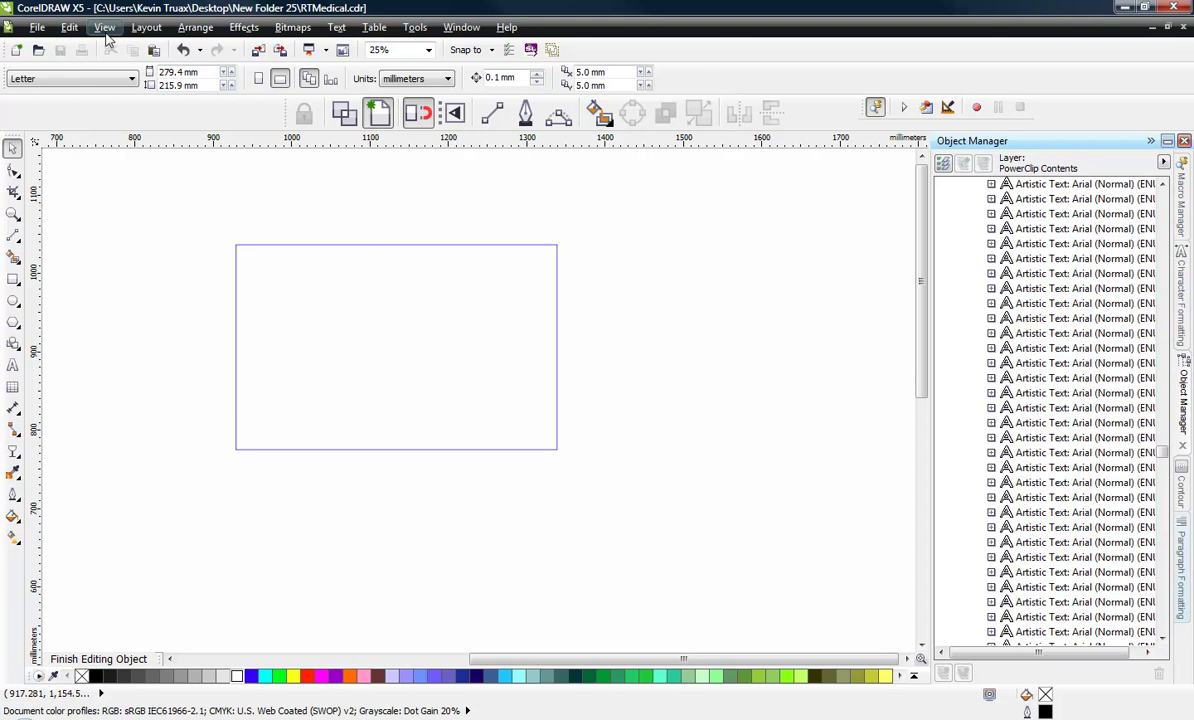
pyautogui.click(104, 27)
pyautogui.click(118, 110)
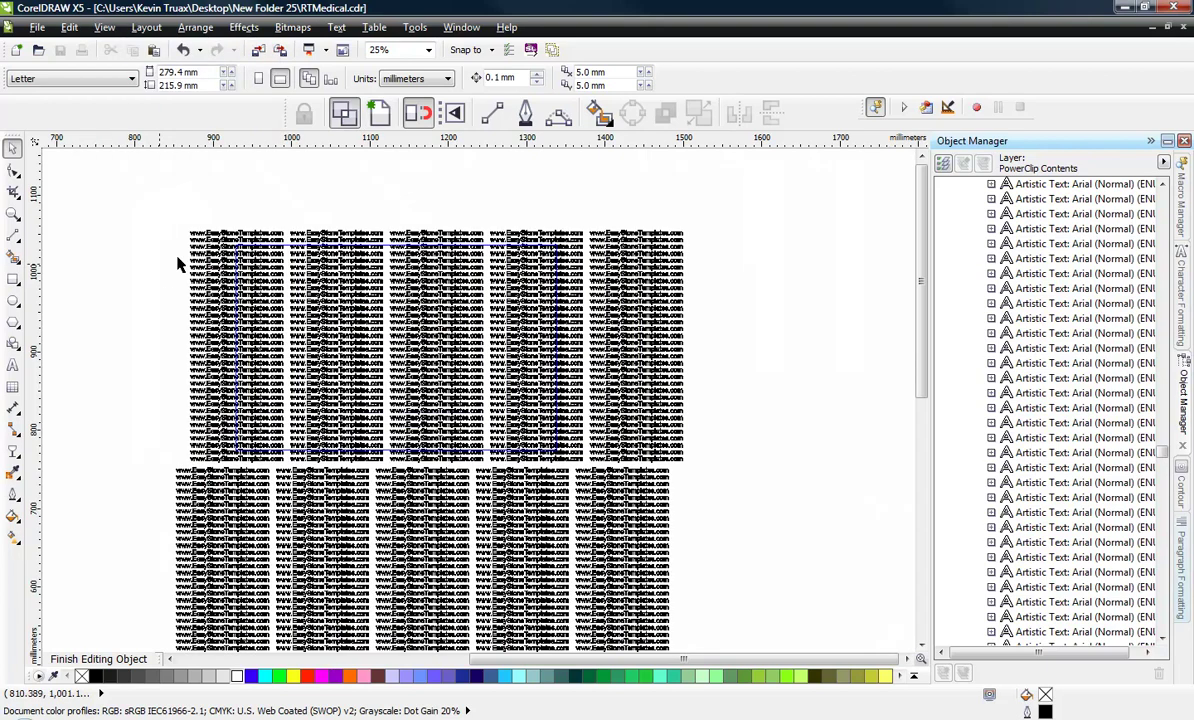
# - Delete the duplicate watermark block that lies below the PowerClip rectangle
pyautogui.scroll(-2, 299, 221)
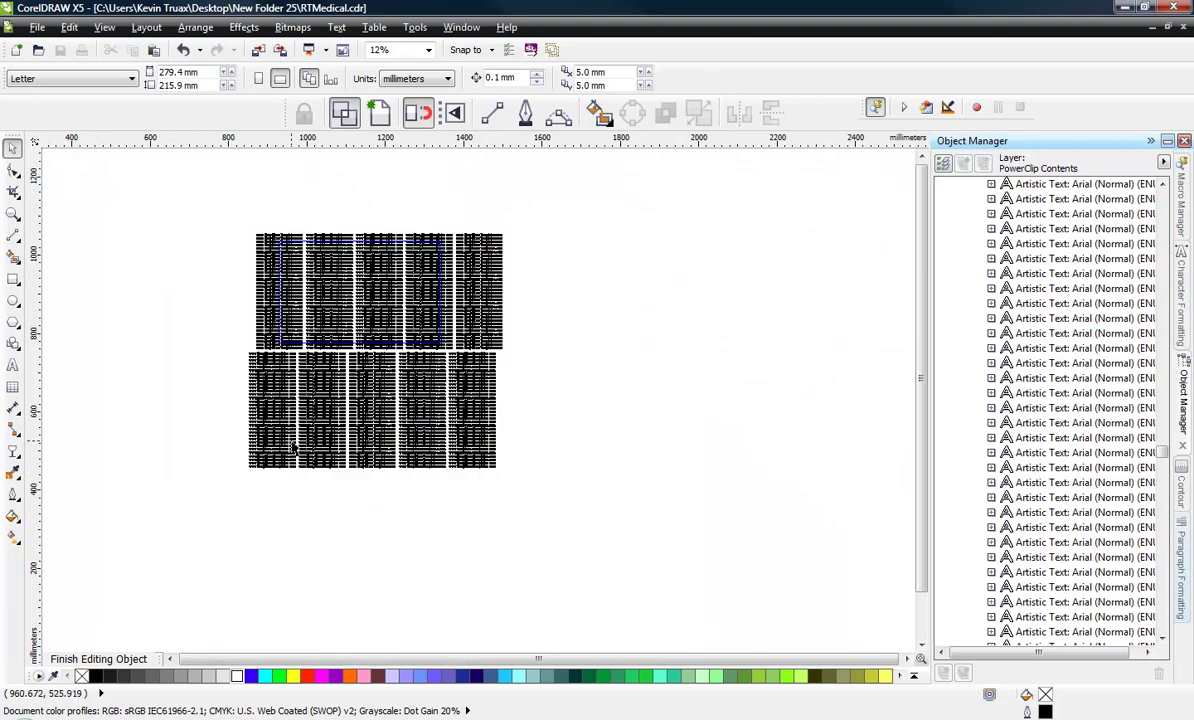
pyautogui.scroll(2, 266, 480)
pyautogui.moveTo(157, 500); pyautogui.dragTo(842, 229)
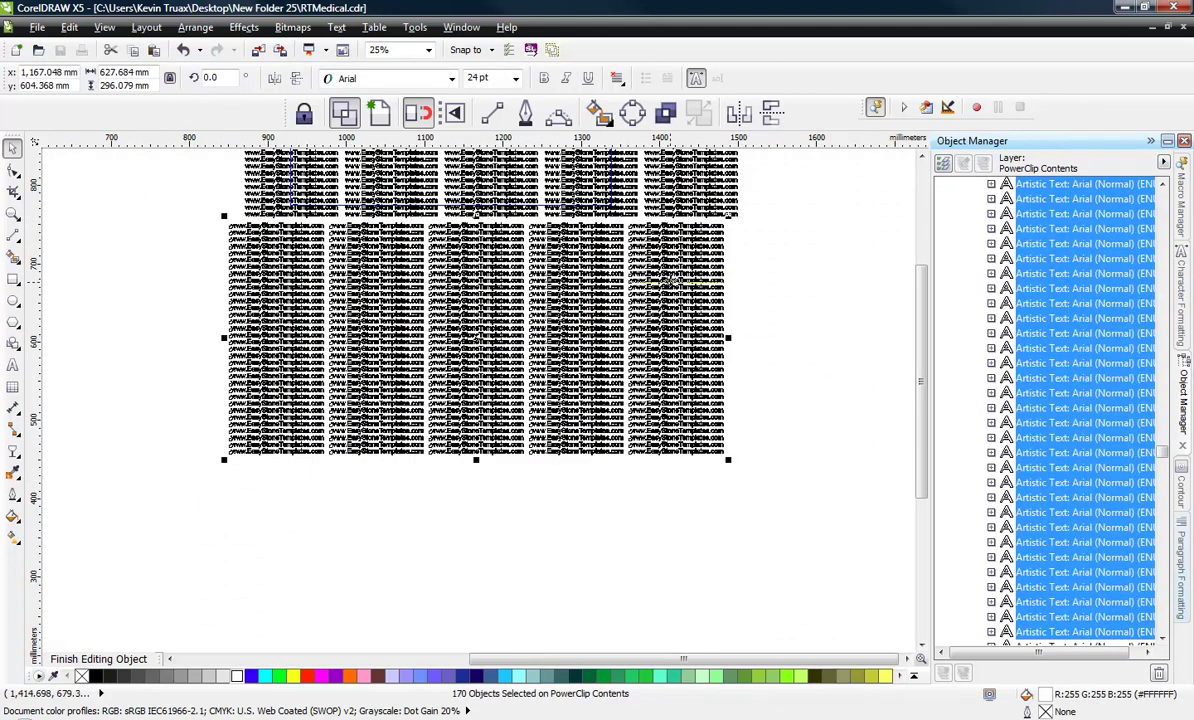
pyautogui.click(625, 262)
pyautogui.scroll(-4, 405, 333)
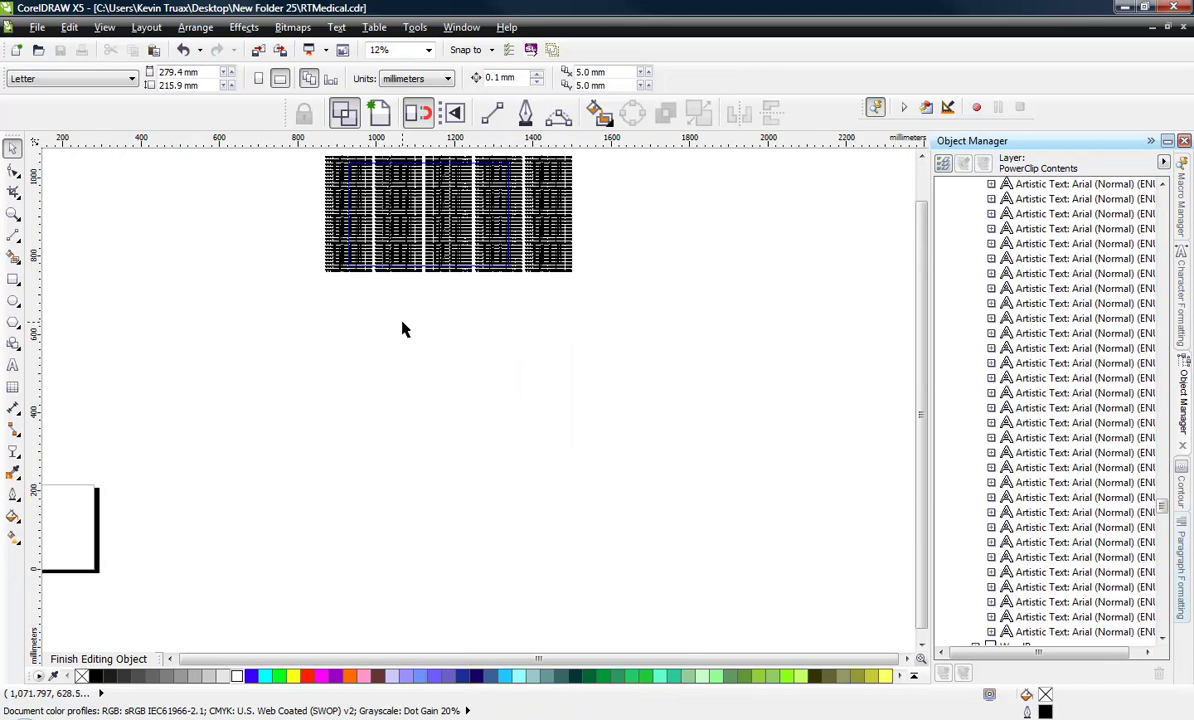
# - Duplicate the entire five-column watermark block straight upward, about 301 mm above the original
pyautogui.scroll(4, 408, 278)
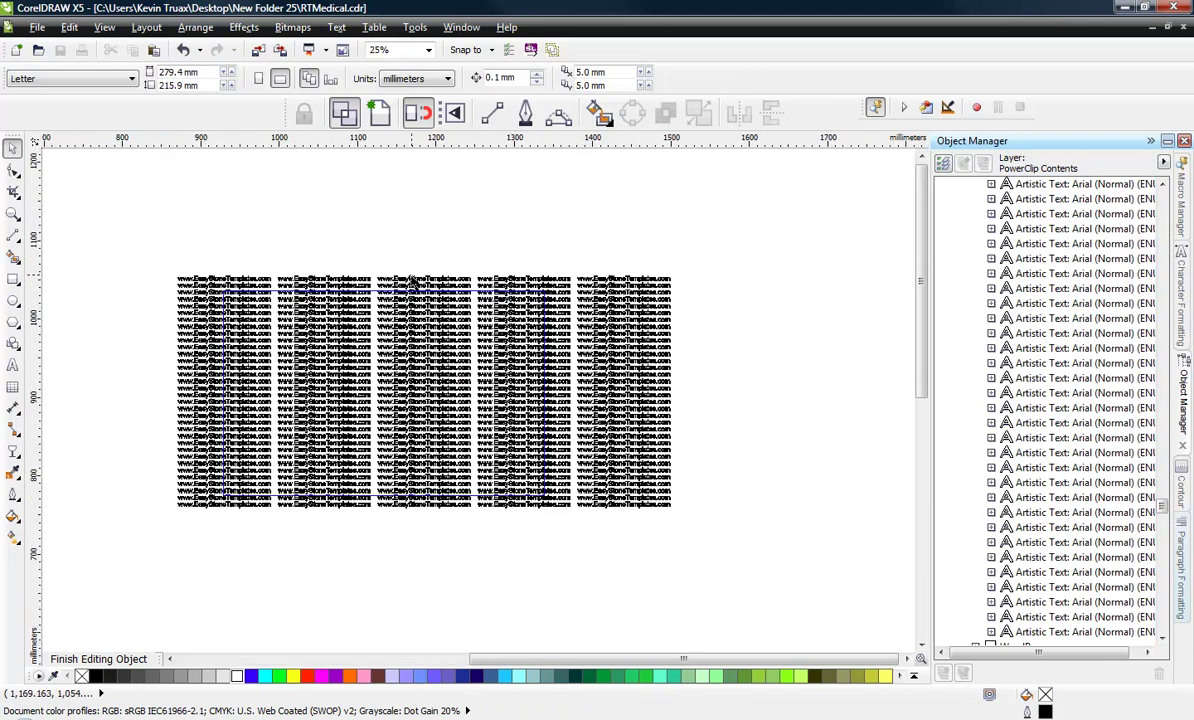
pyautogui.moveTo(130, 247); pyautogui.dragTo(752, 625)
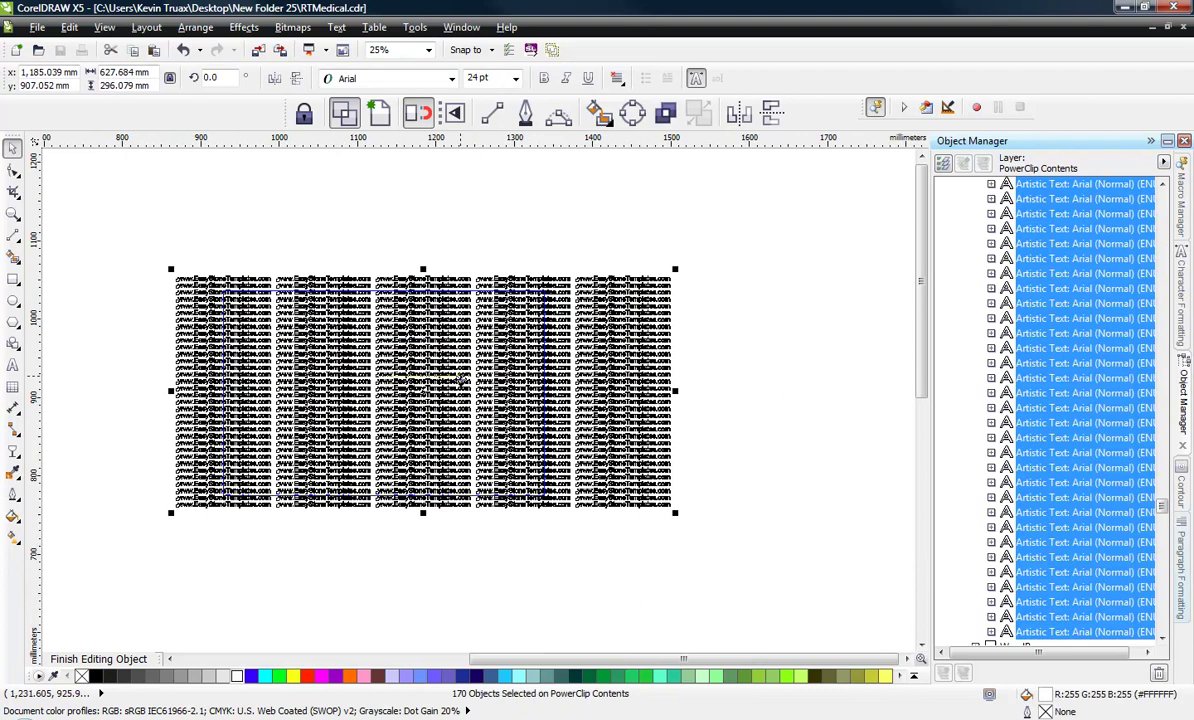
pyautogui.moveTo(459, 408); pyautogui.dragTo(482, 171)
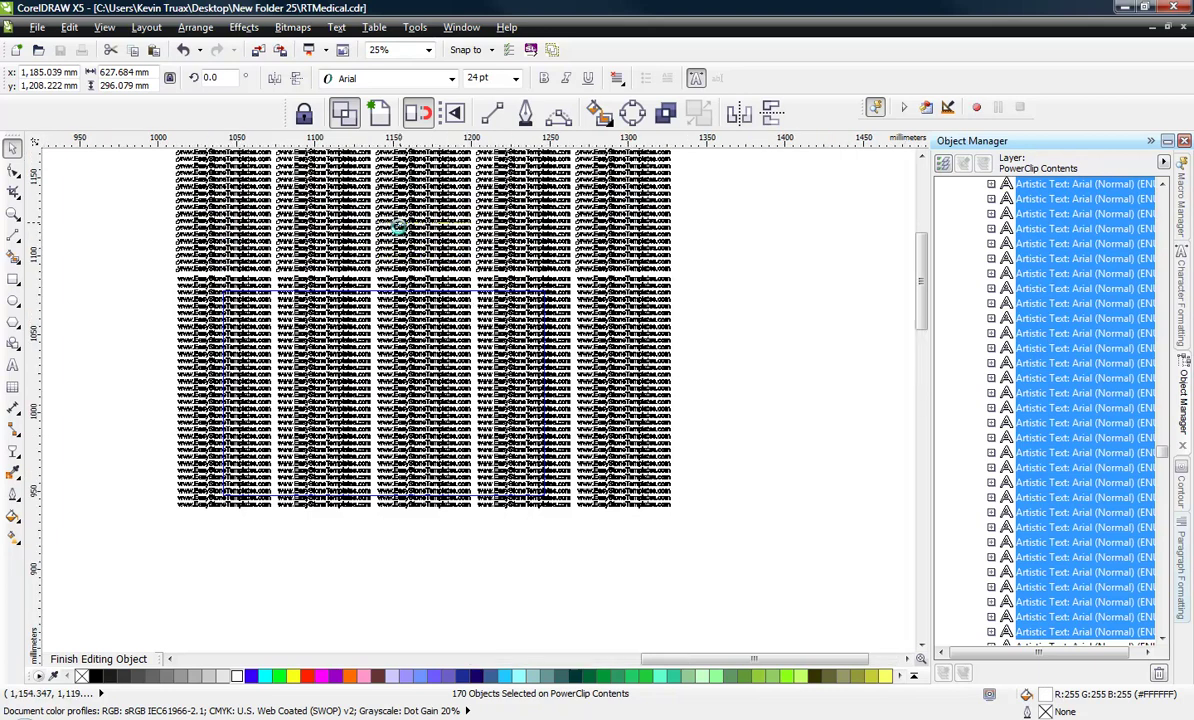
# - Nudge the upper watermark copy down about 4.3 mm so its row spacing continues evenly into the lower block
pyautogui.scroll(2, 400, 245)
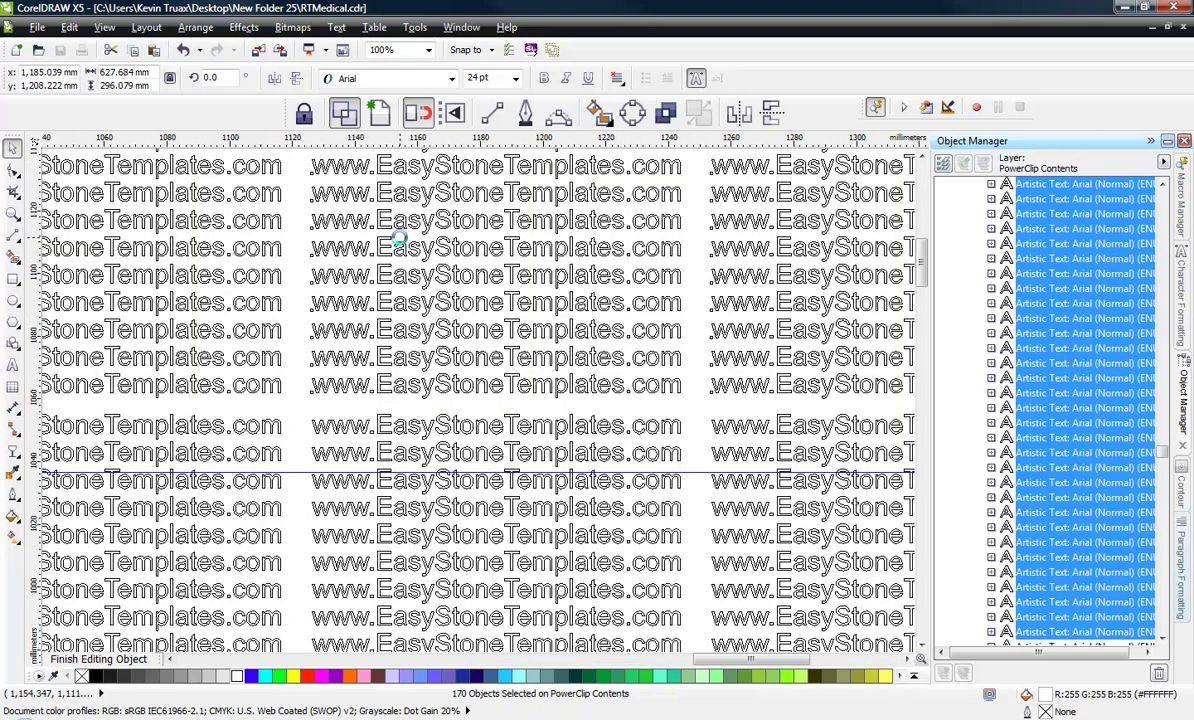
pyautogui.moveTo(398, 238); pyautogui.dragTo(400, 243)
pyautogui.press('Down')
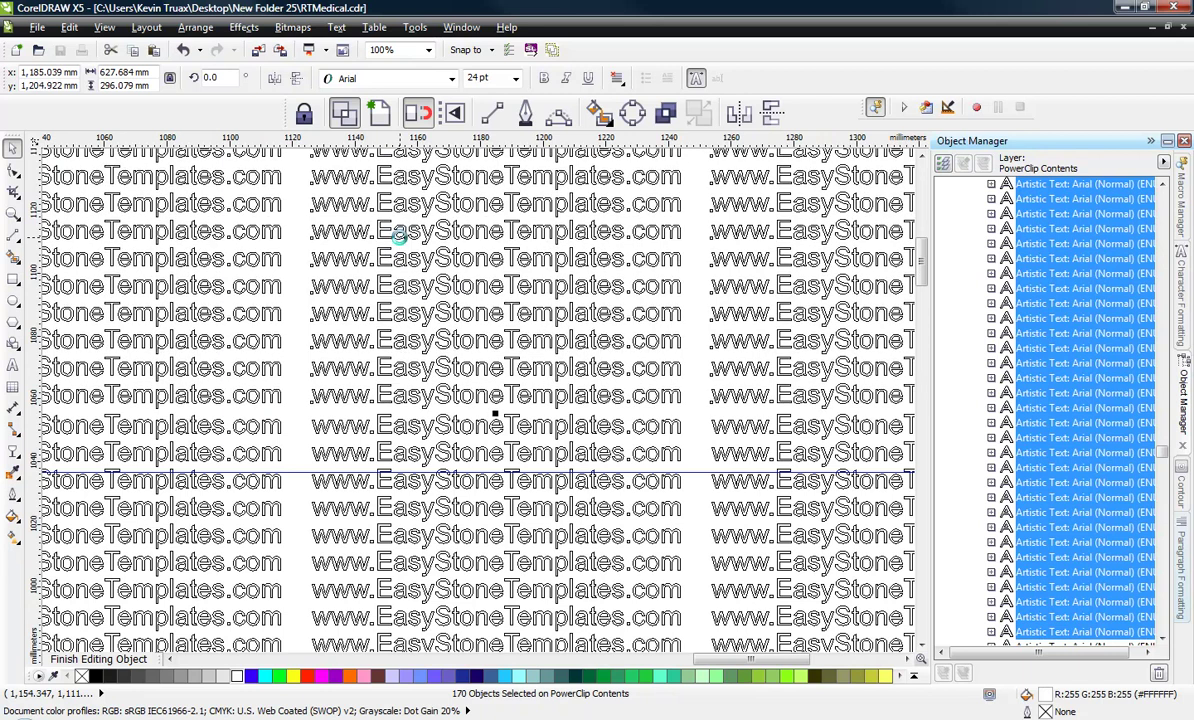
pyautogui.press('Down')
pyautogui.press('Down')
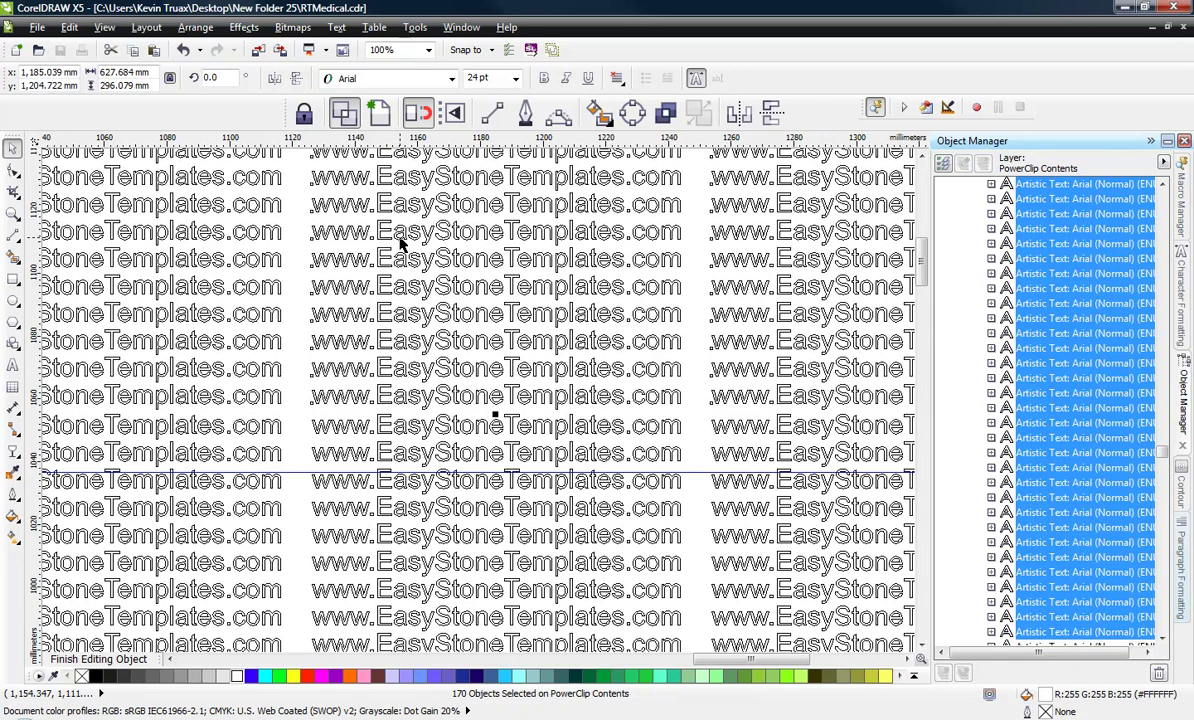
pyautogui.press('Down')
pyautogui.press('Down')
pyautogui.press('Down')
pyautogui.press('Down')
pyautogui.press('Down')
pyautogui.press('Down')
pyautogui.press('Down')
pyautogui.press('Down')
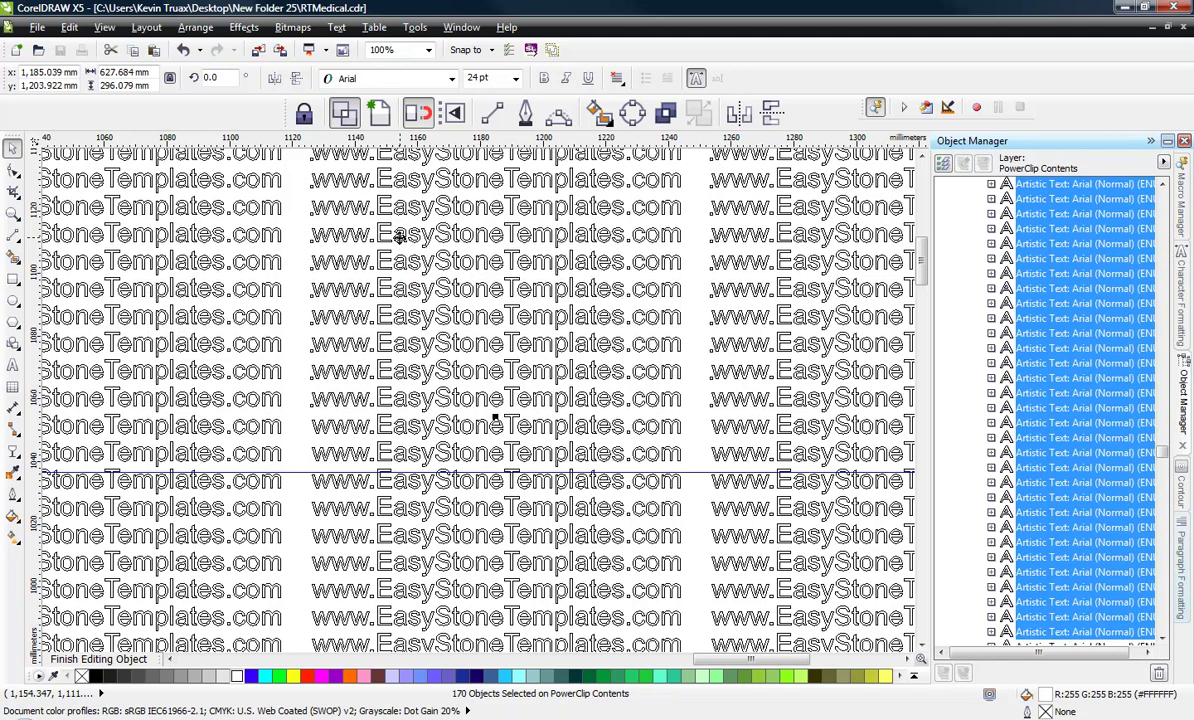
pyautogui.press('F4')
pyautogui.press('Escape')
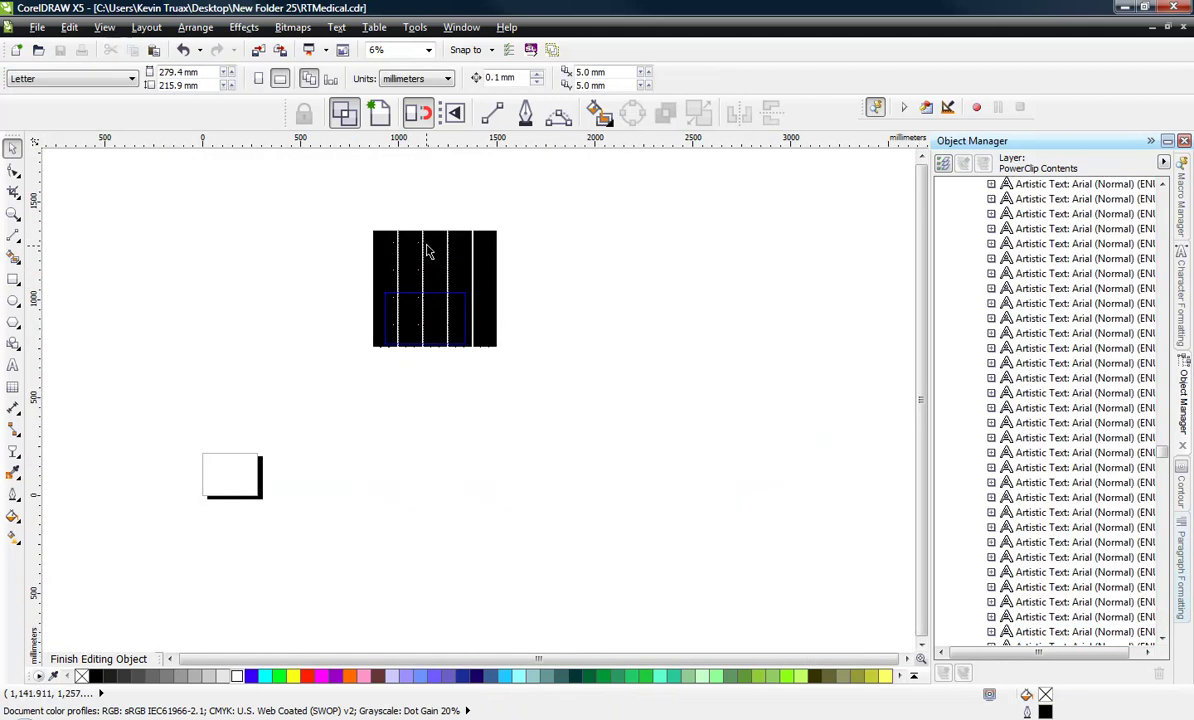
# - Rotate both stacked watermark blocks together by about 21.3 degrees so the web address lines run diagonally
pyautogui.scroll(1, 420, 238)
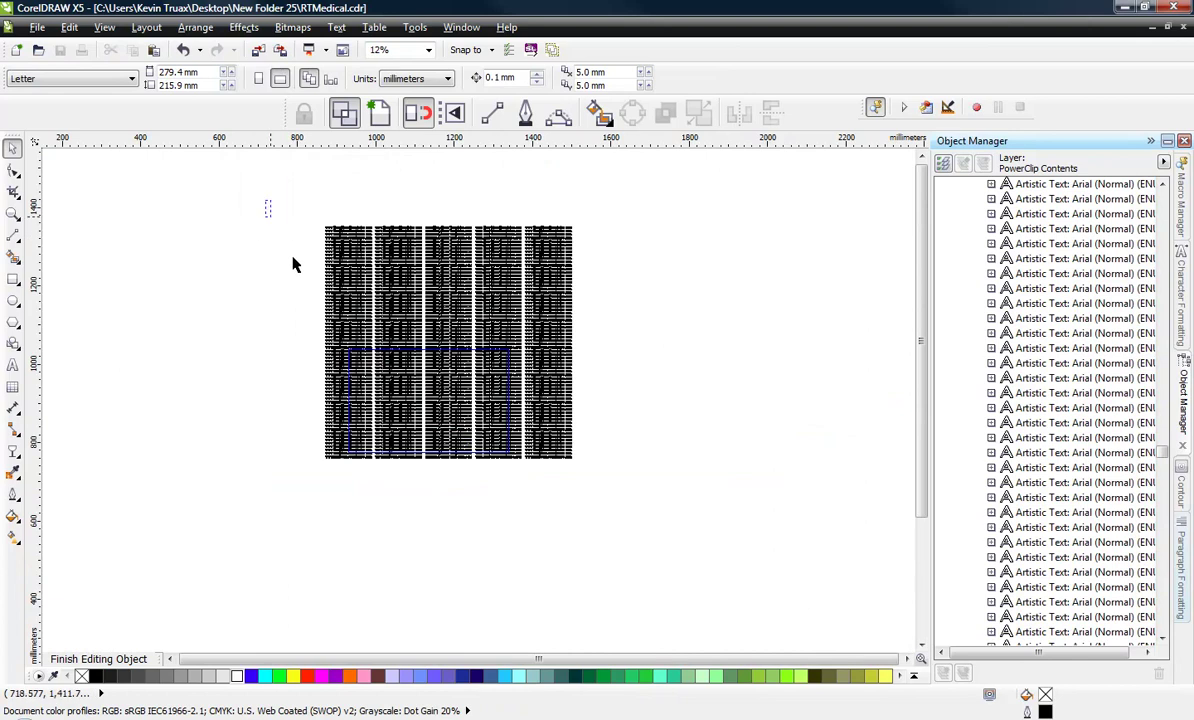
pyautogui.moveTo(266, 201); pyautogui.dragTo(697, 567)
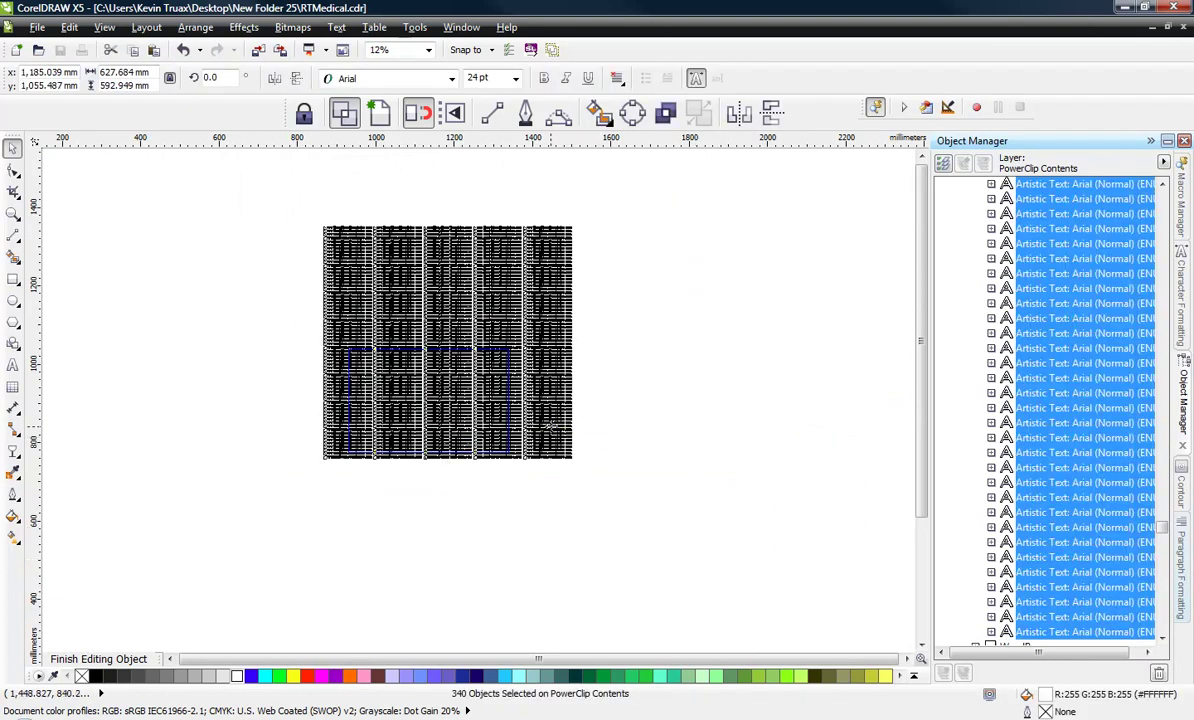
pyautogui.click(540, 432)
pyautogui.moveTo(577, 464); pyautogui.dragTo(666, 430)
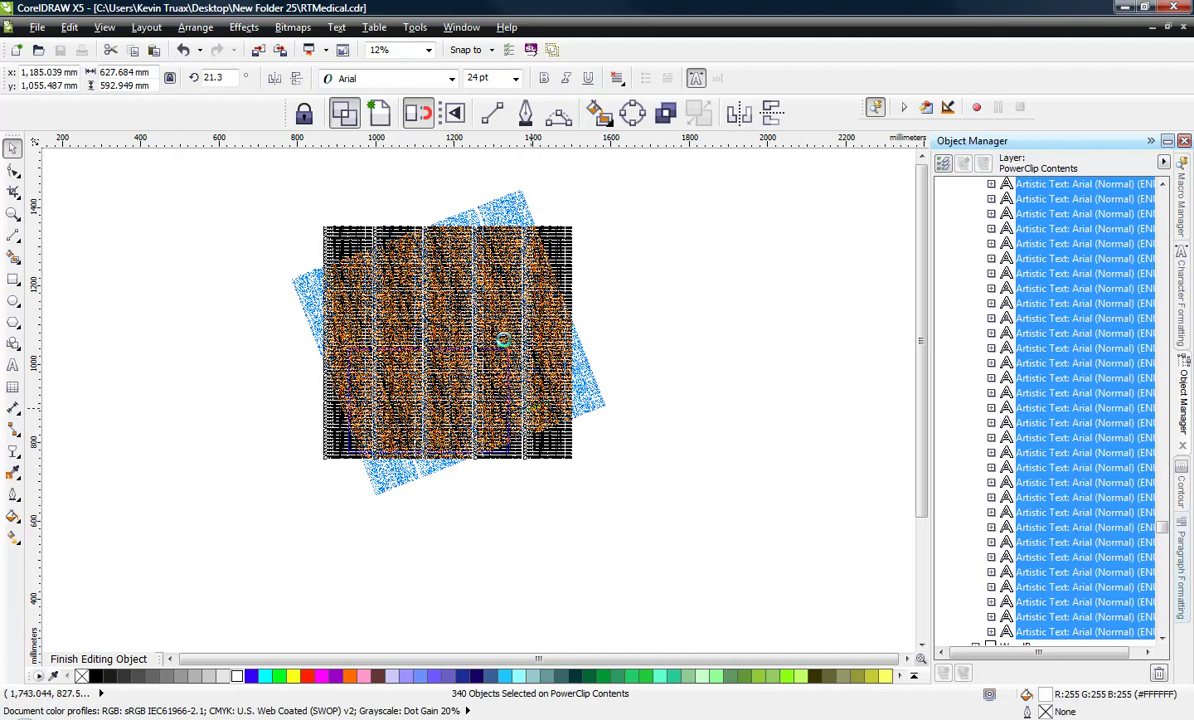
pyautogui.click(749, 333)
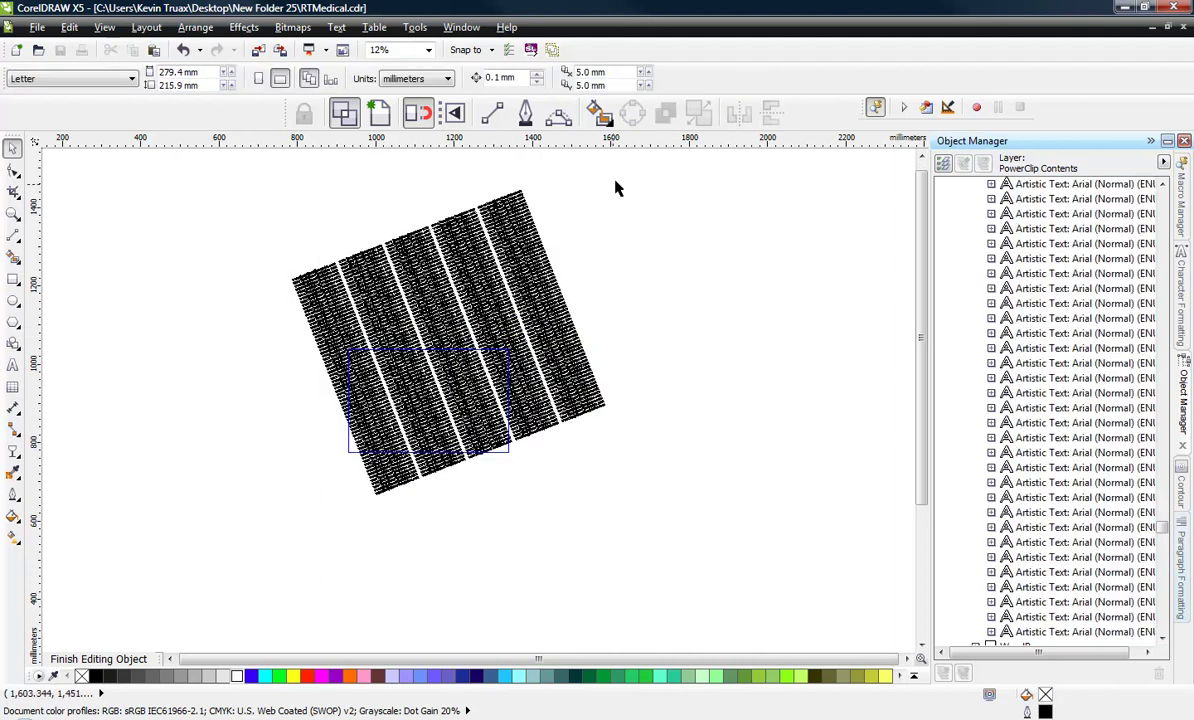
# - Move the whole rotated watermark about 46 mm left and 65 mm down so it fully covers the PowerClip rectangle
pyautogui.moveTo(617, 177); pyautogui.dragTo(280, 546)
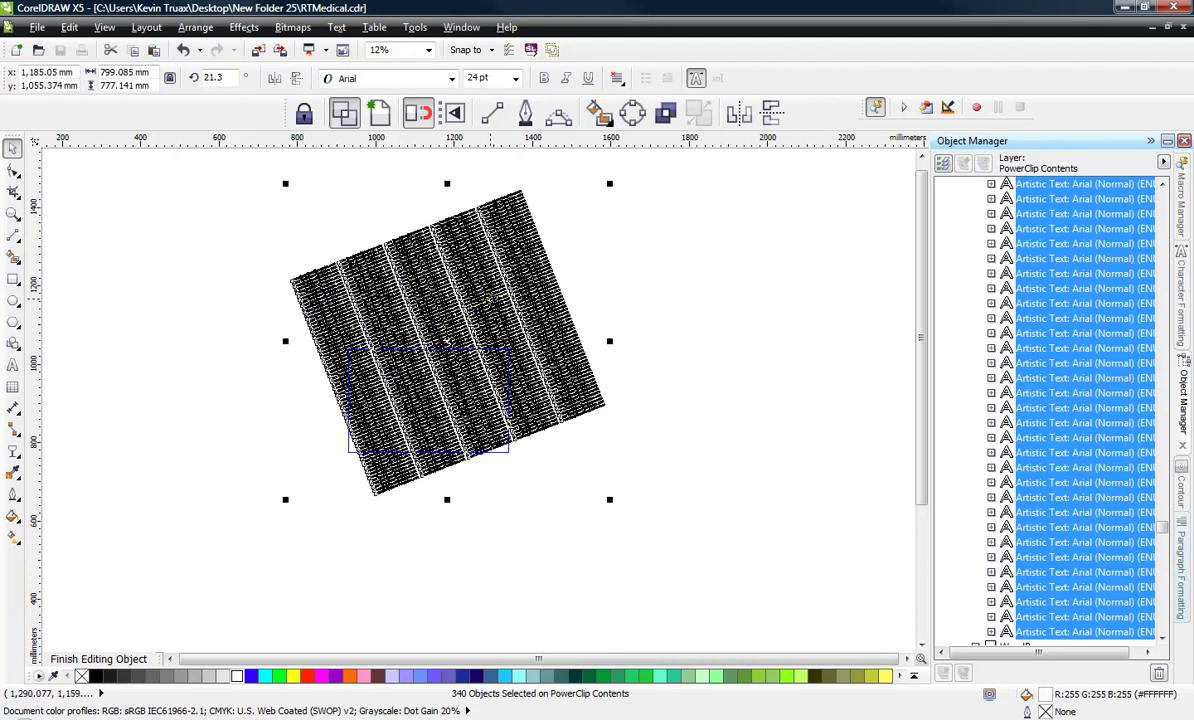
pyautogui.moveTo(384, 494); pyautogui.dragTo(366, 518)
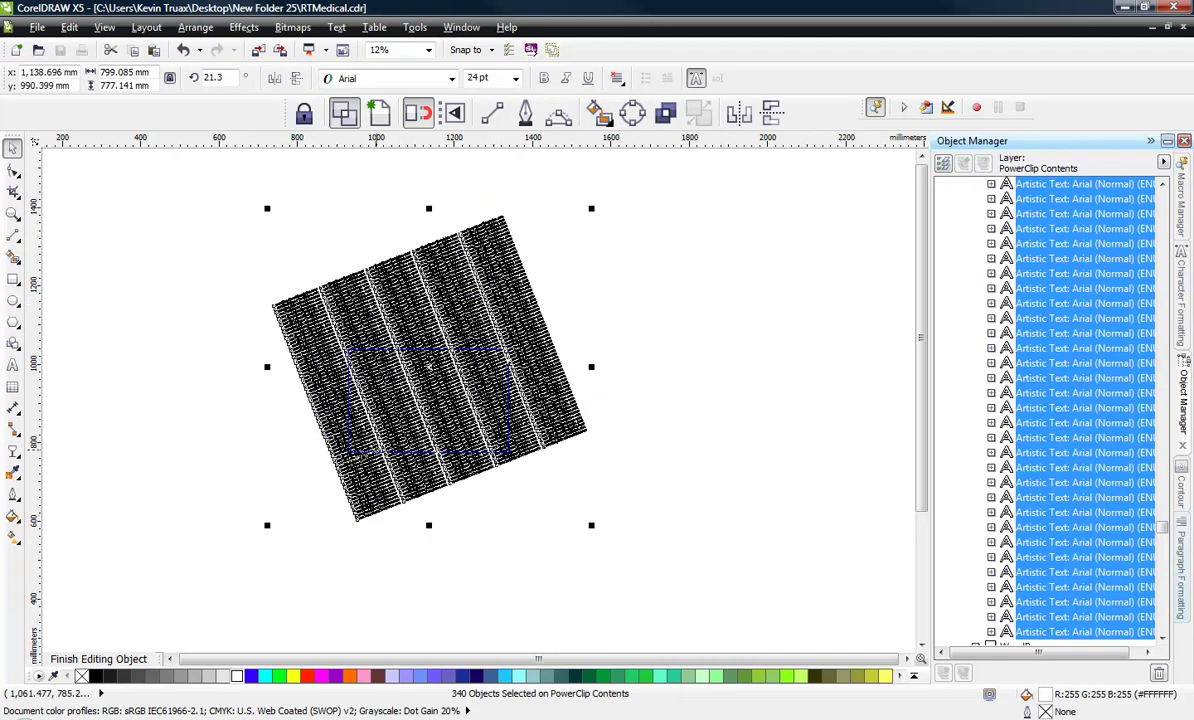
pyautogui.click(248, 280)
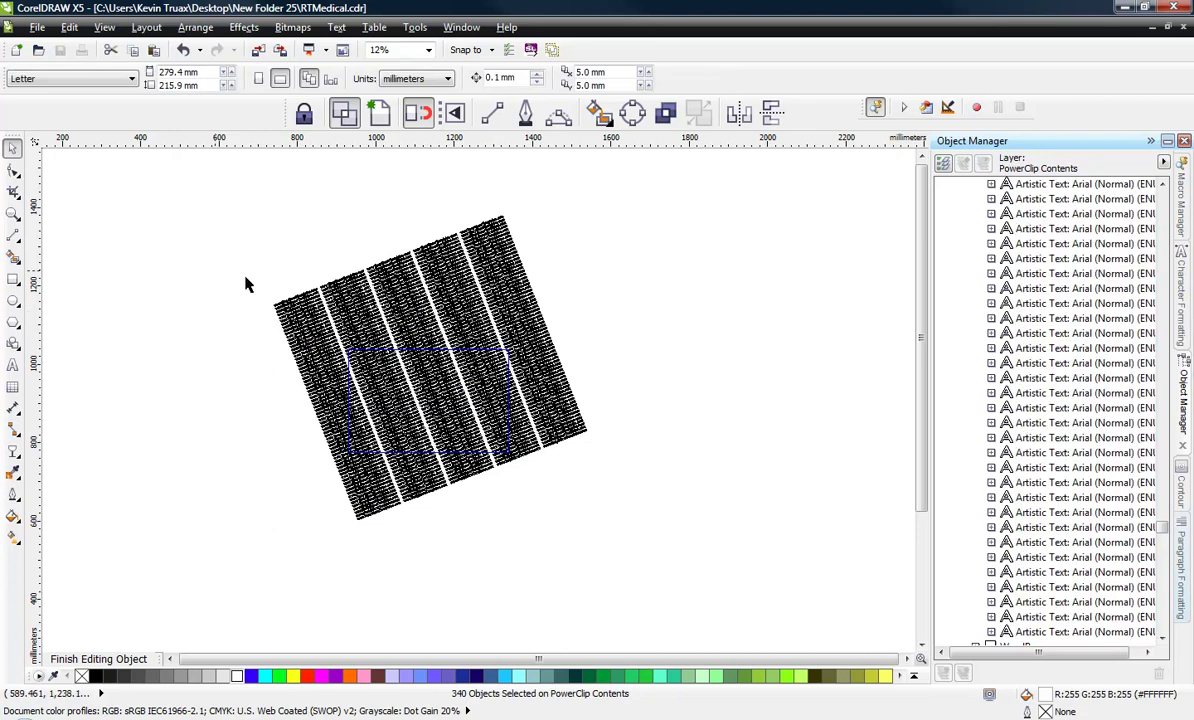
# - Finish editing the PowerClip contents and restore the full-colour display of the layout
pyautogui.rightClick(411, 289)
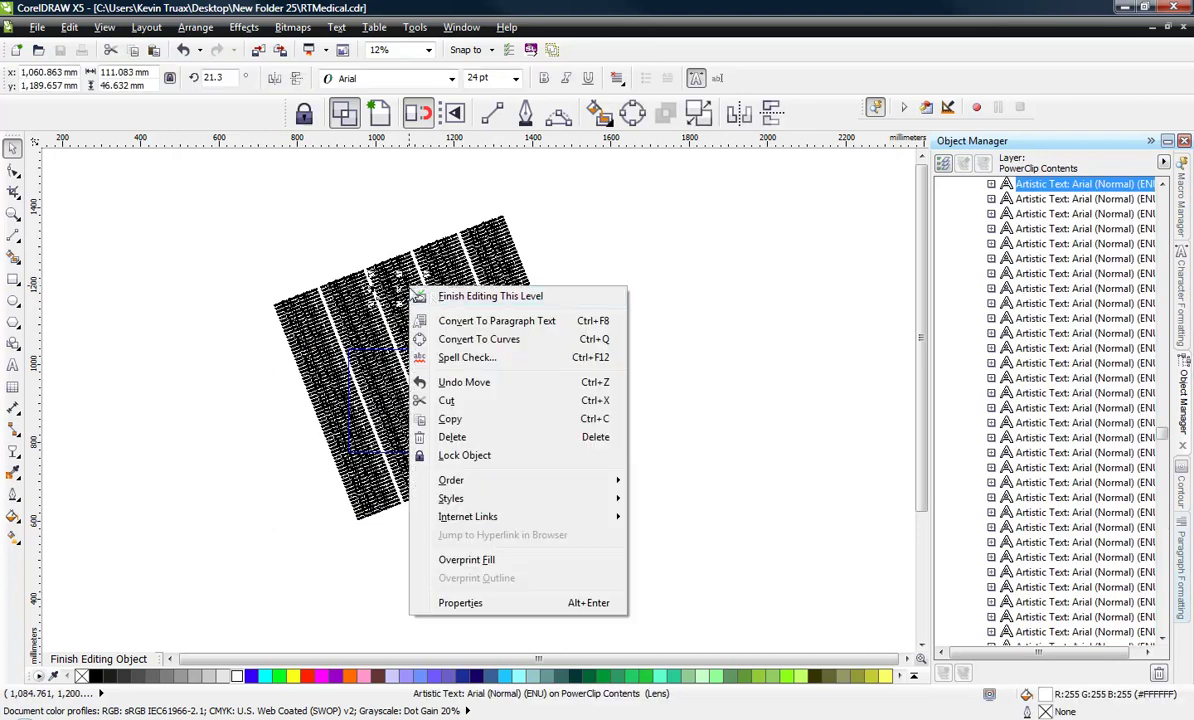
pyautogui.click(444, 297)
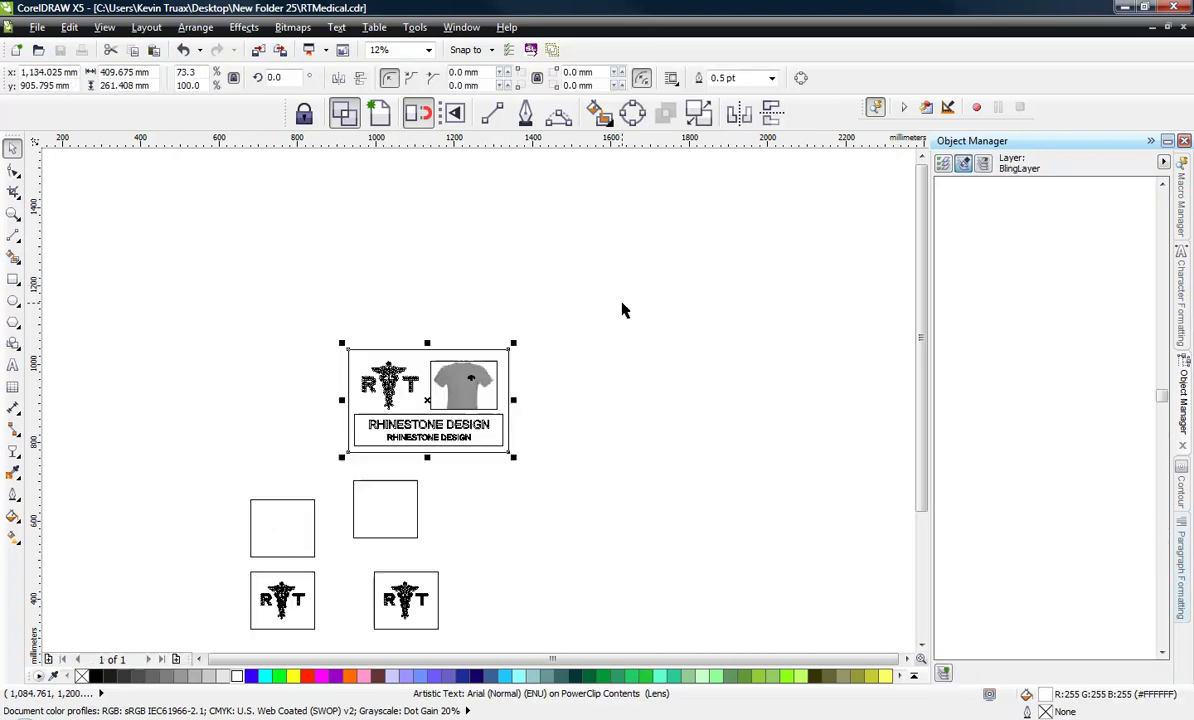
pyautogui.click(104, 27)
pyautogui.click(140, 119)
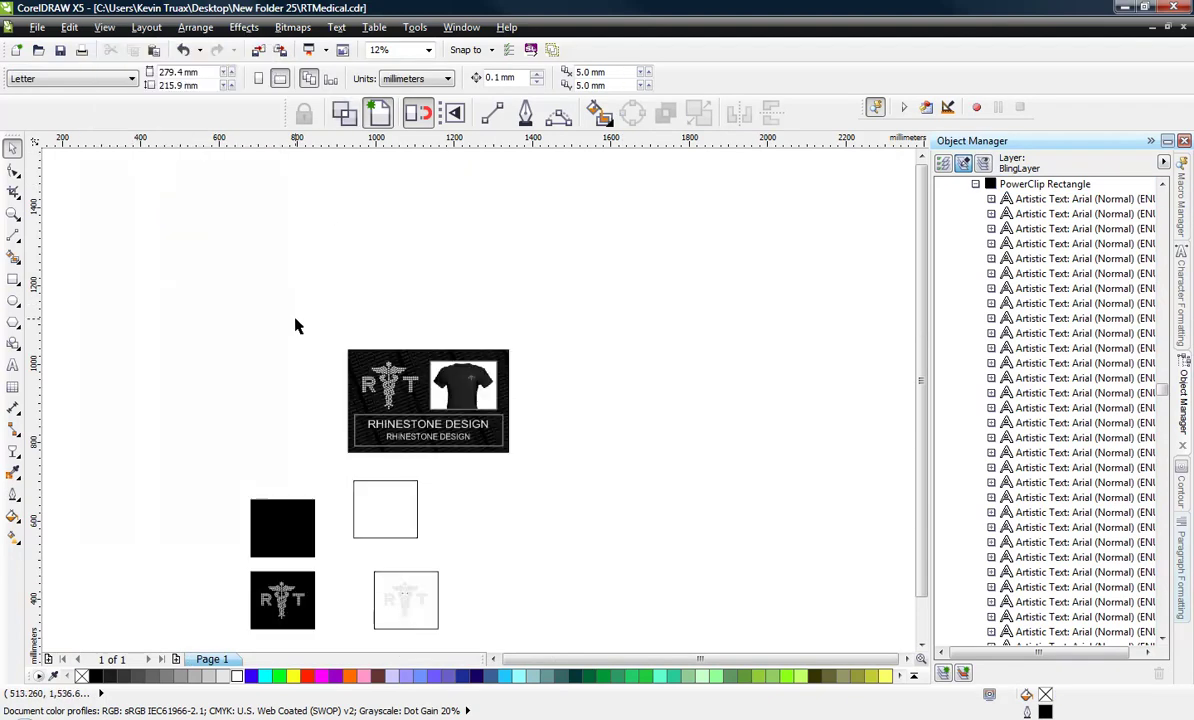
pyautogui.scroll(1, 435, 453)
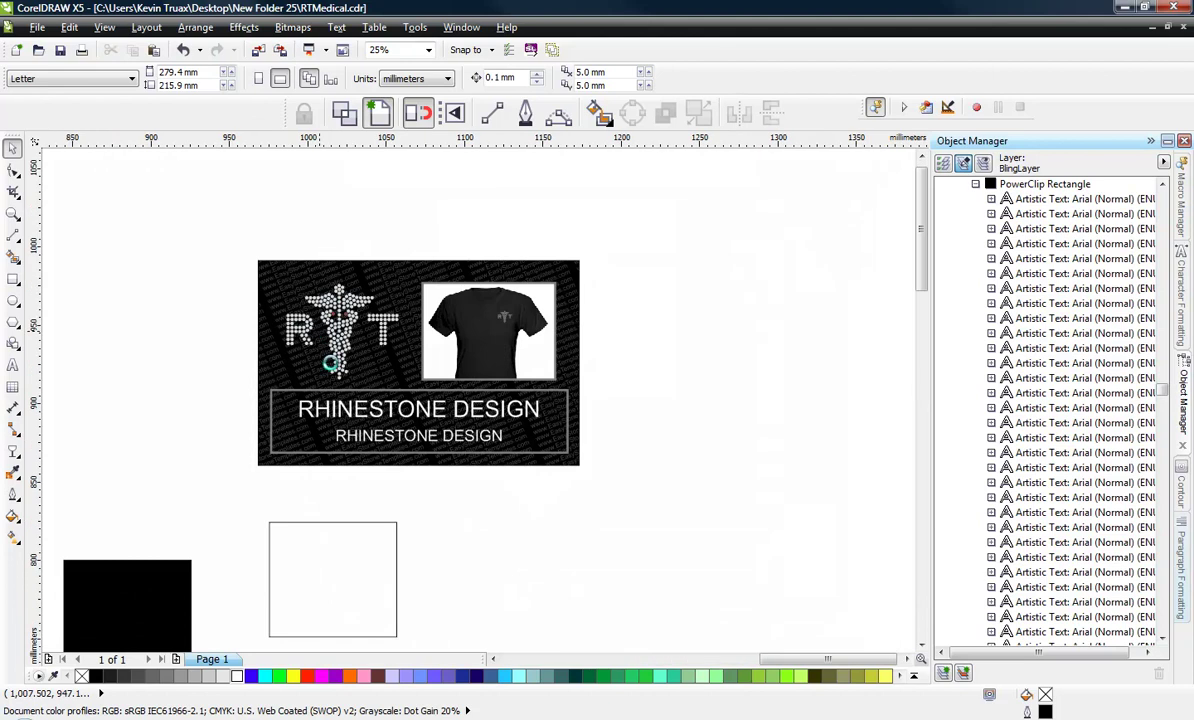
pyautogui.scroll(1, 333, 370)
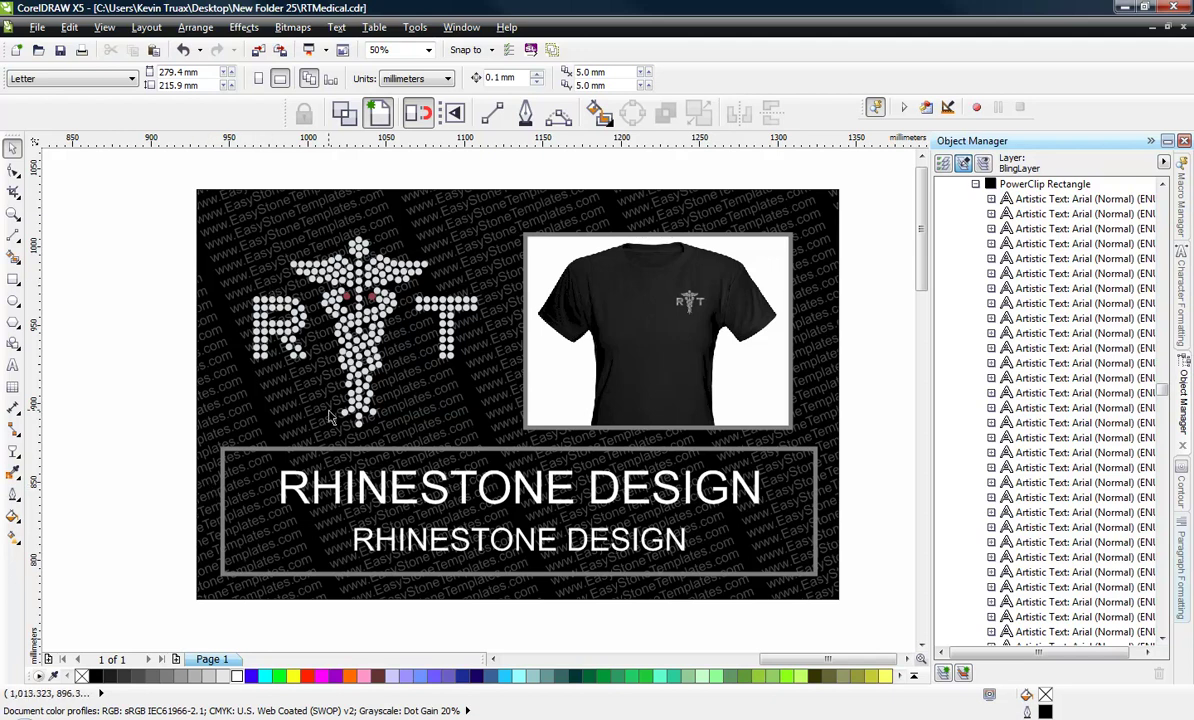
# - Examine the layout's stacking order by selecting the two caption lines, the caption frame and a Light Siam rhinestone in turn
pyautogui.click(361, 490)
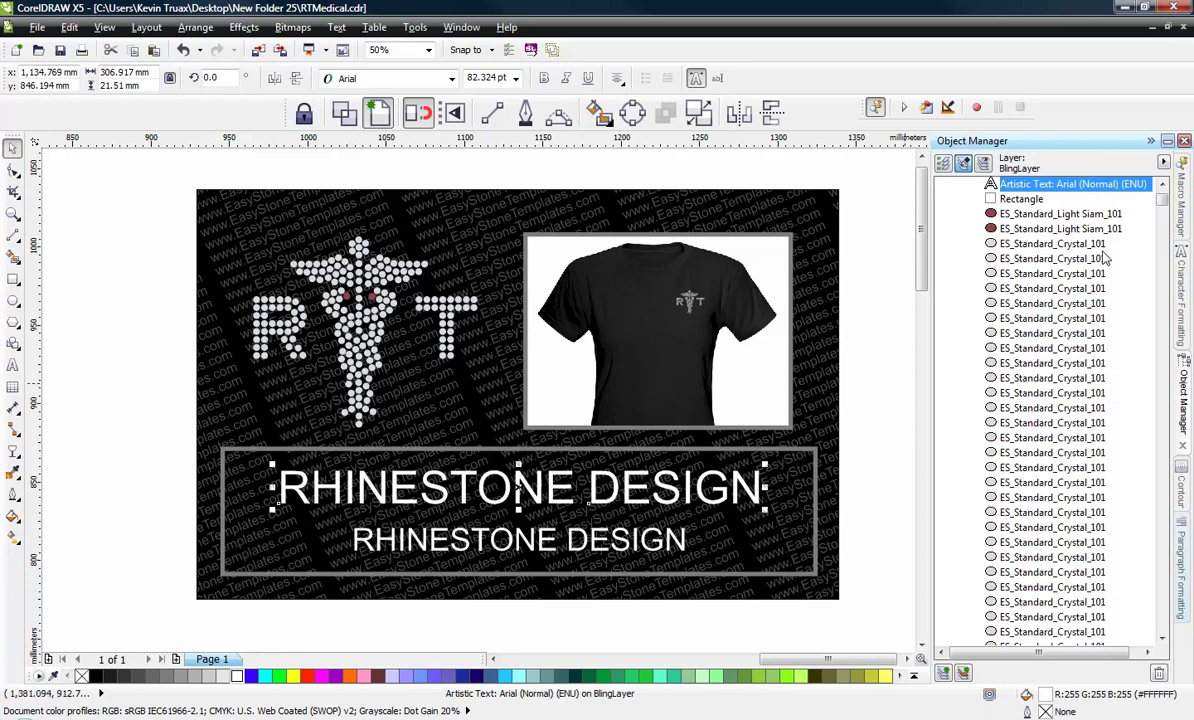
pyautogui.scroll(4, 1165, 184)
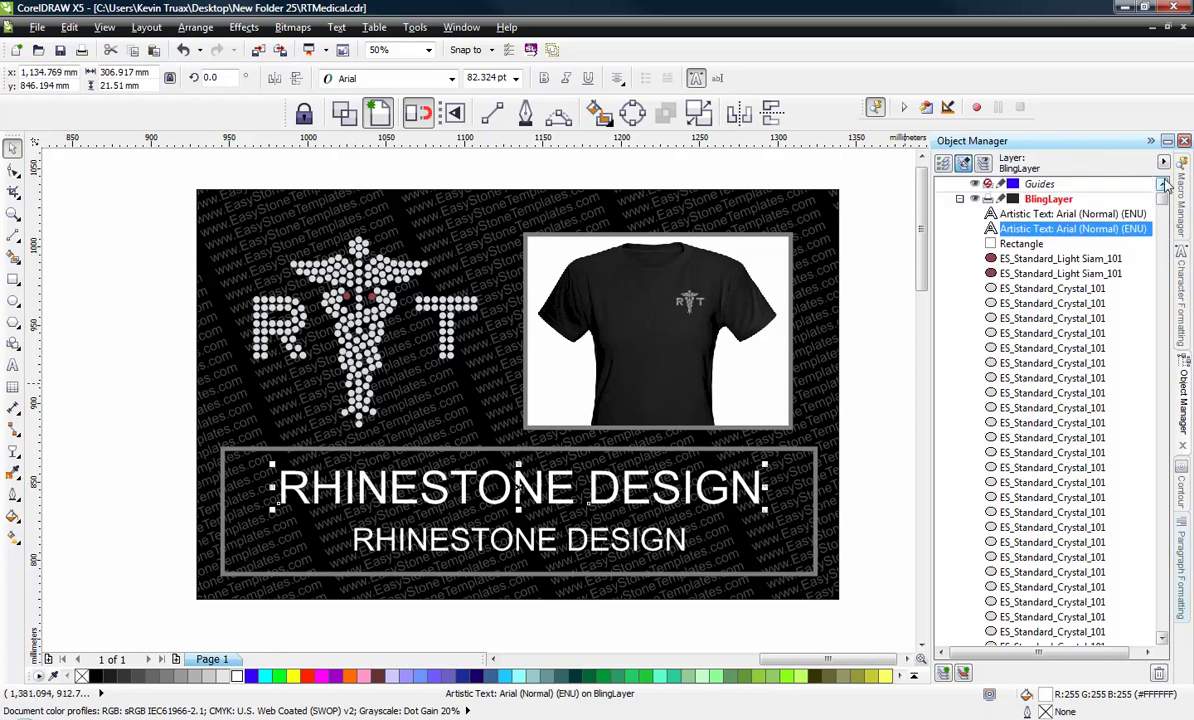
pyautogui.click(1070, 233)
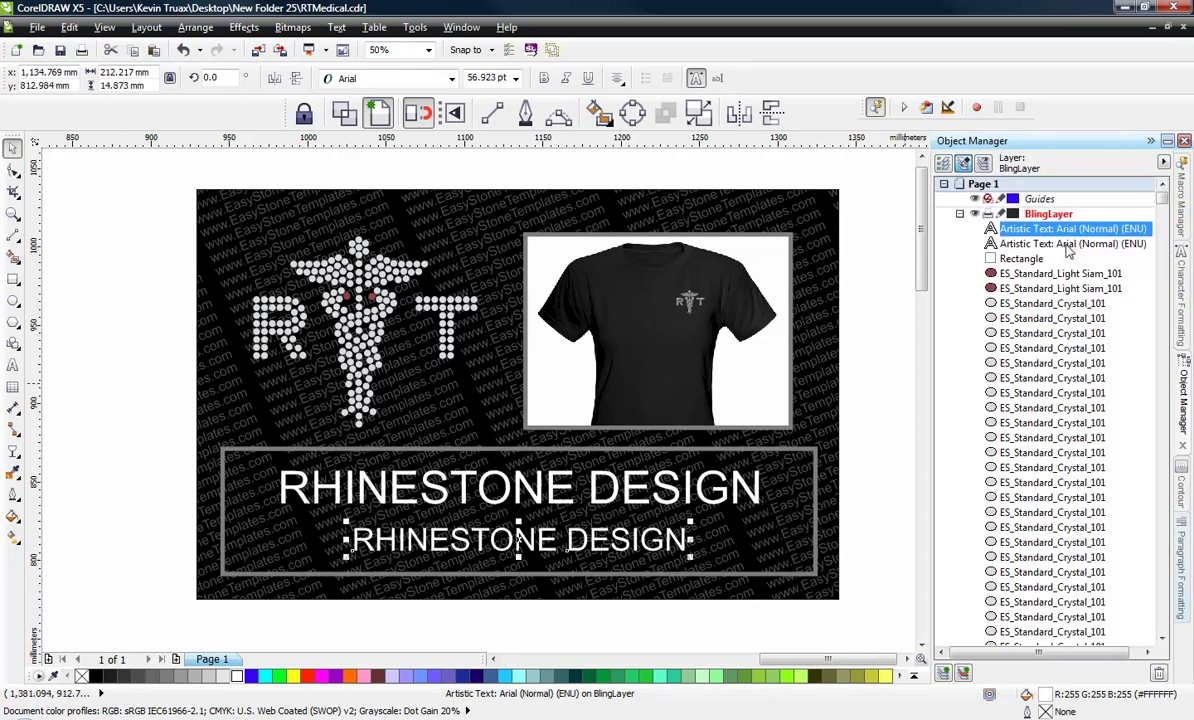
pyautogui.click(1061, 241)
pyautogui.click(1061, 235)
pyautogui.click(1018, 259)
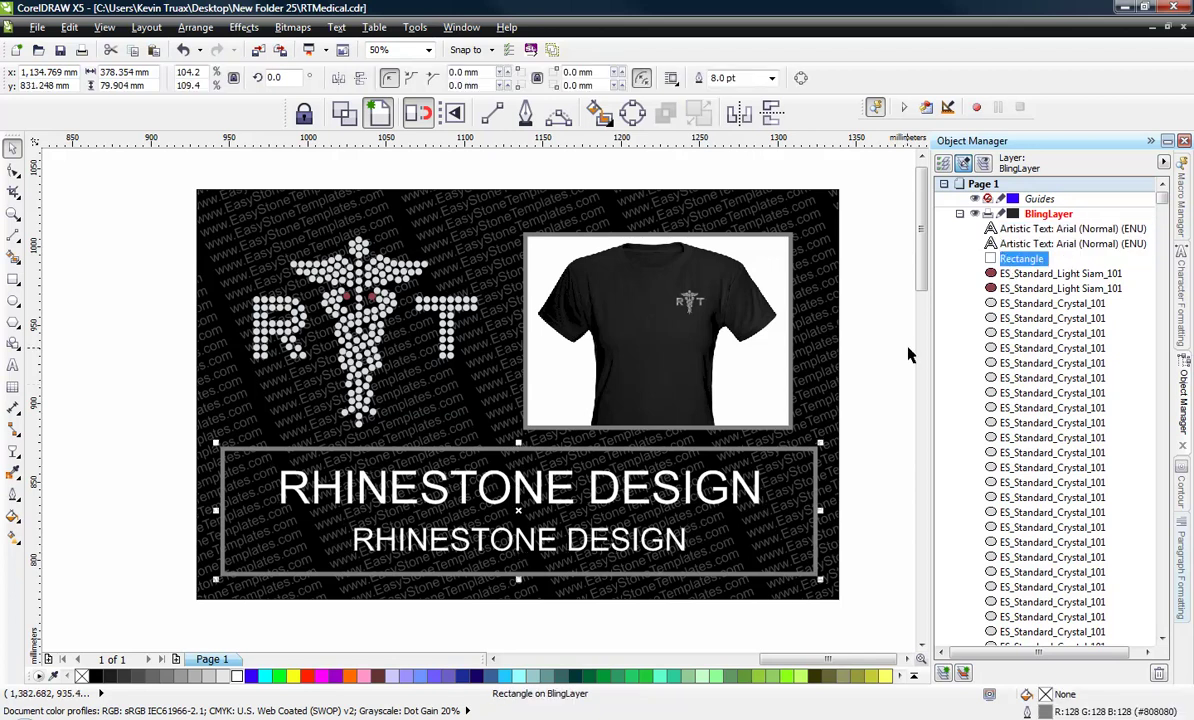
pyautogui.click(1018, 274)
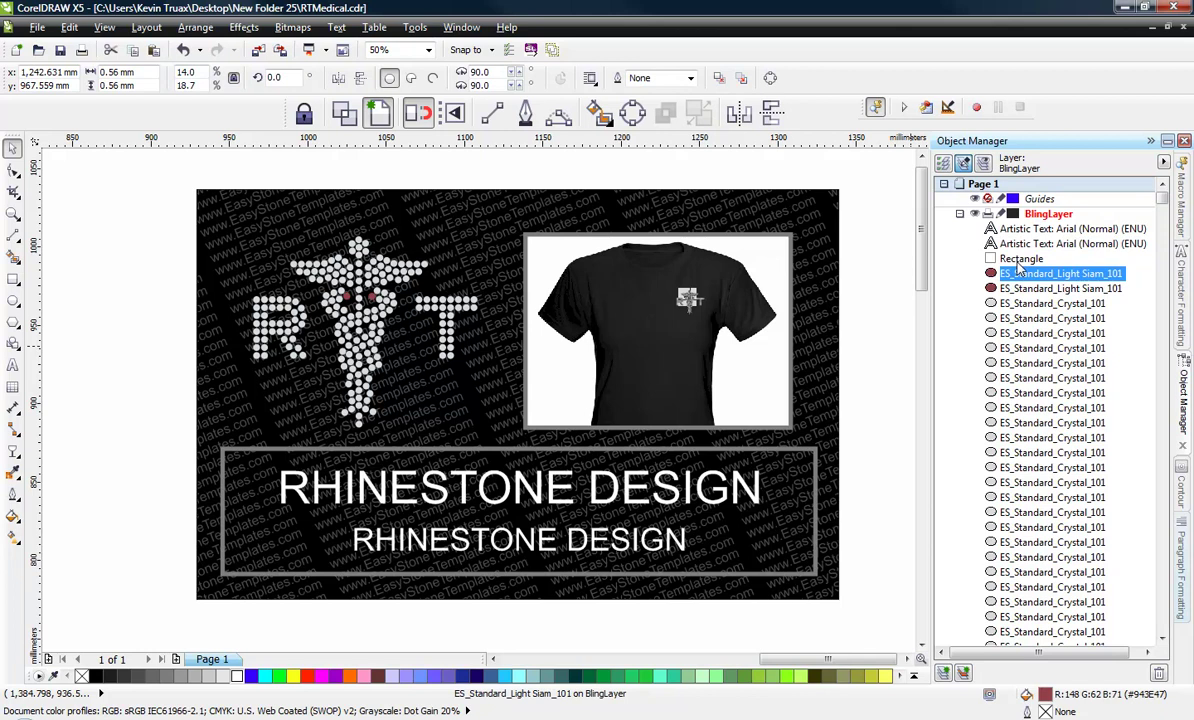
# - Draw an unfilled rectangle of about 410 × 261 mm over the black background and place it directly below the caption frame in the stacking order
pyautogui.click(1018, 259)
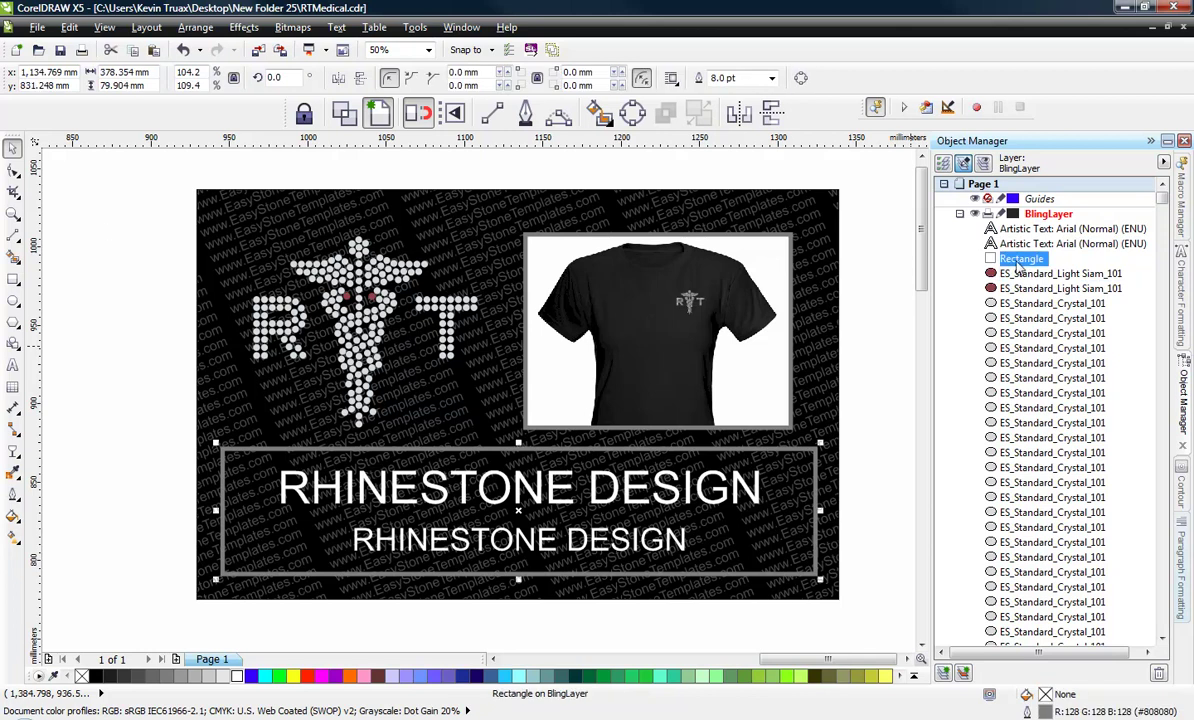
pyautogui.click(13, 280)
pyautogui.moveTo(208, 182); pyautogui.dragTo(838, 598)
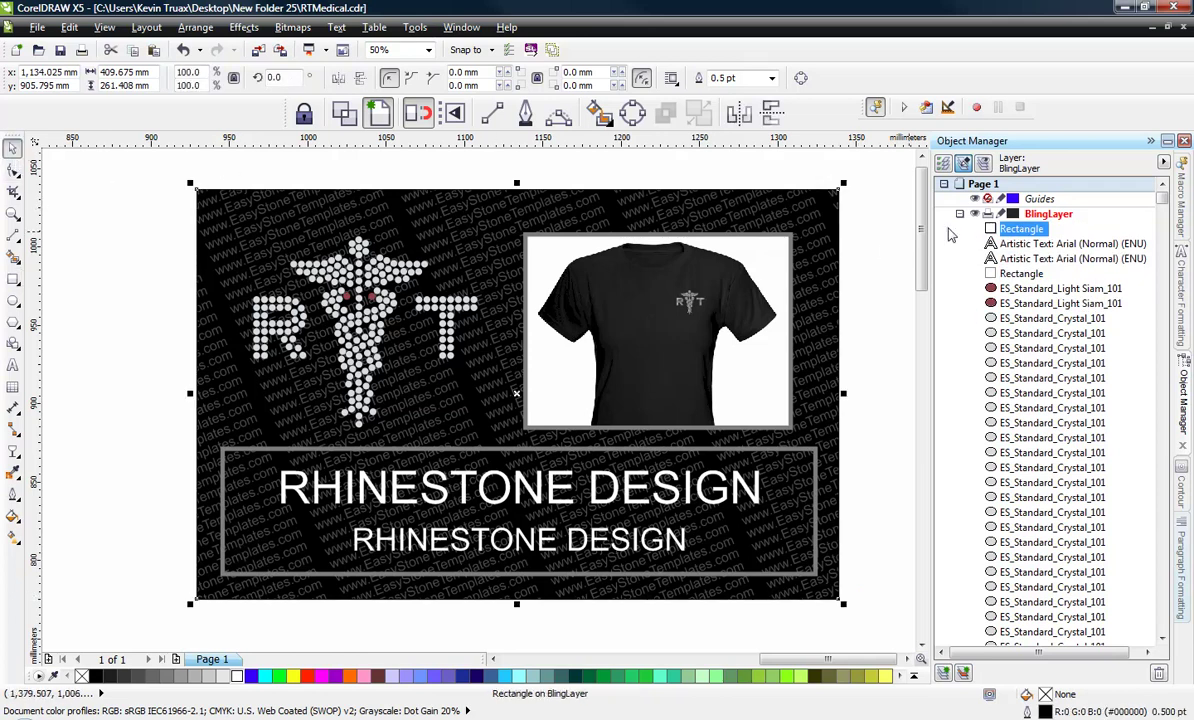
pyautogui.moveTo(1012, 228); pyautogui.dragTo(1040, 271)
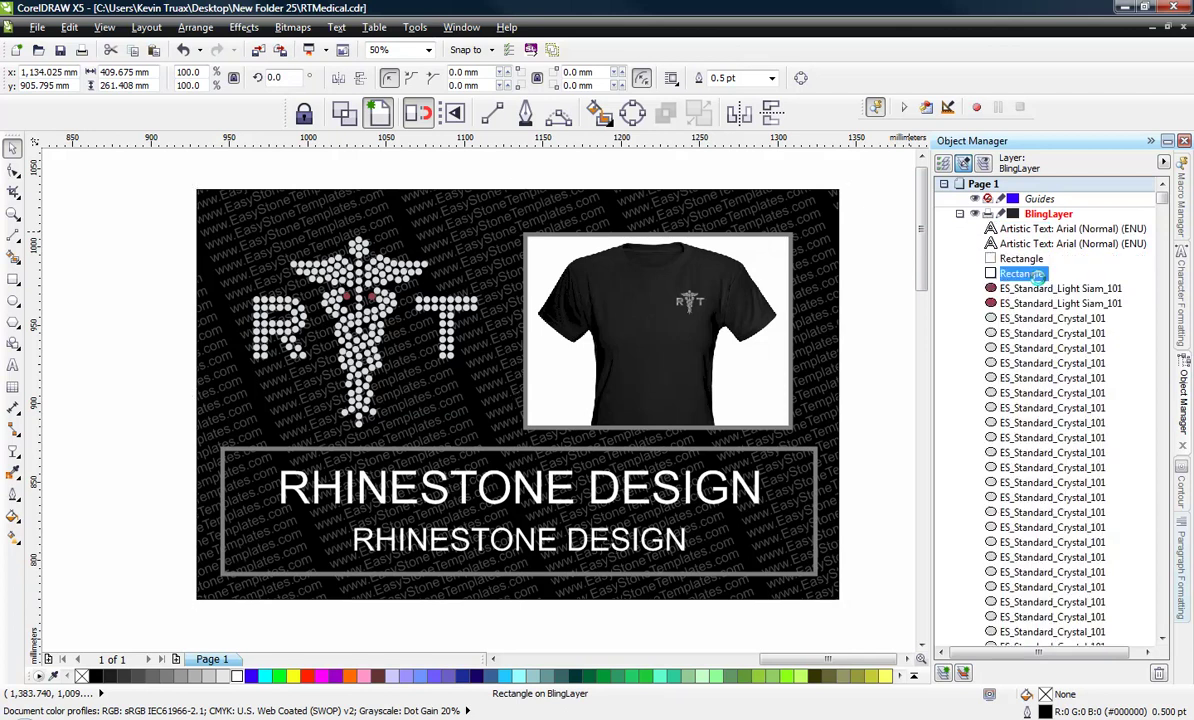
# - Rename the new background-sized rectangle GridRectangle
pyautogui.click(1023, 274)
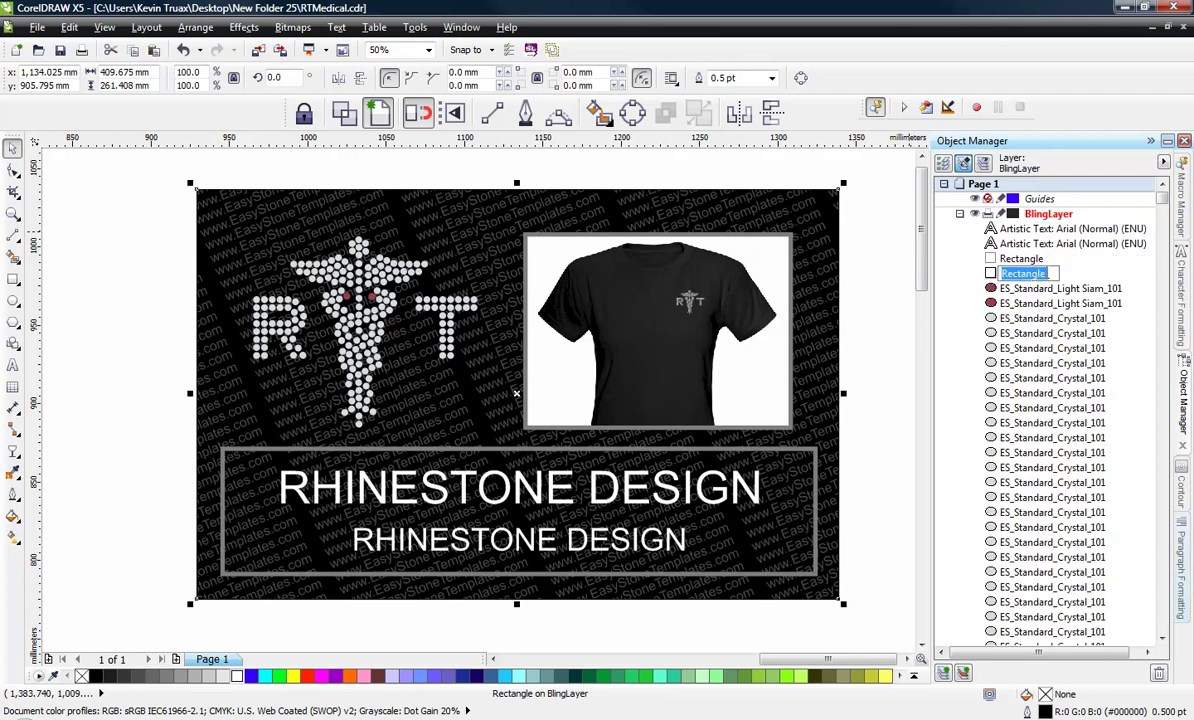
pyautogui.click(1047, 274)
pyautogui.press('Home')
pyautogui.write('Grid')
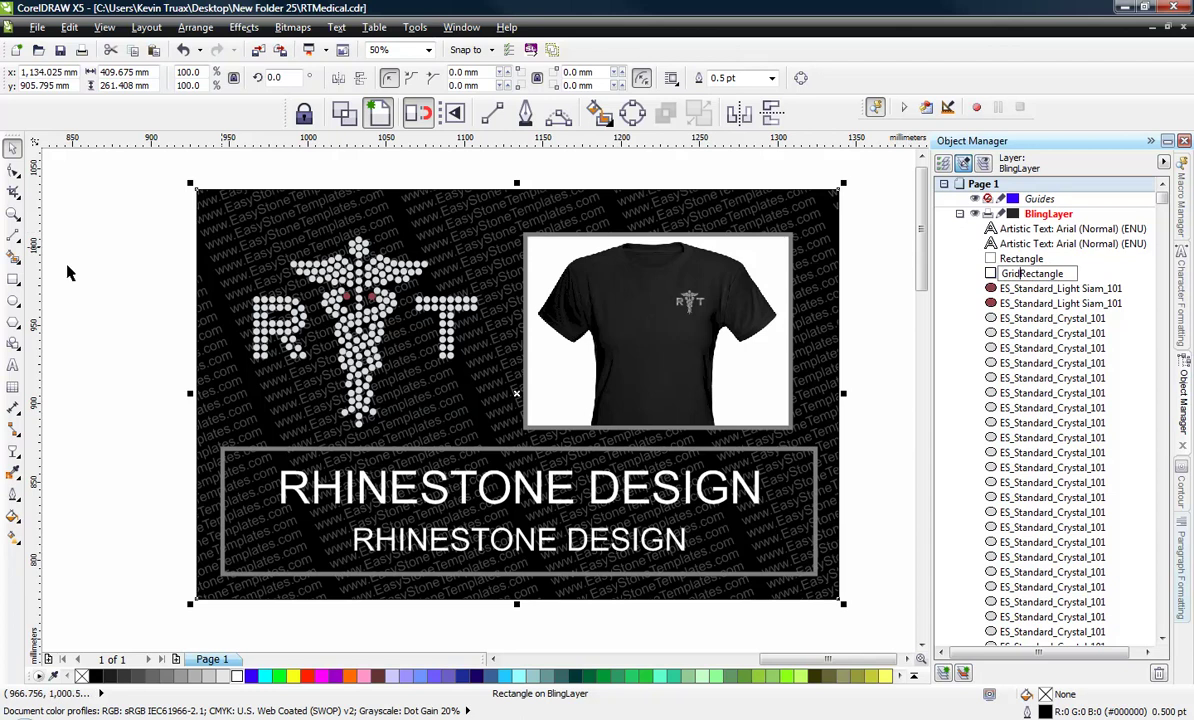
pyautogui.click(105, 330)
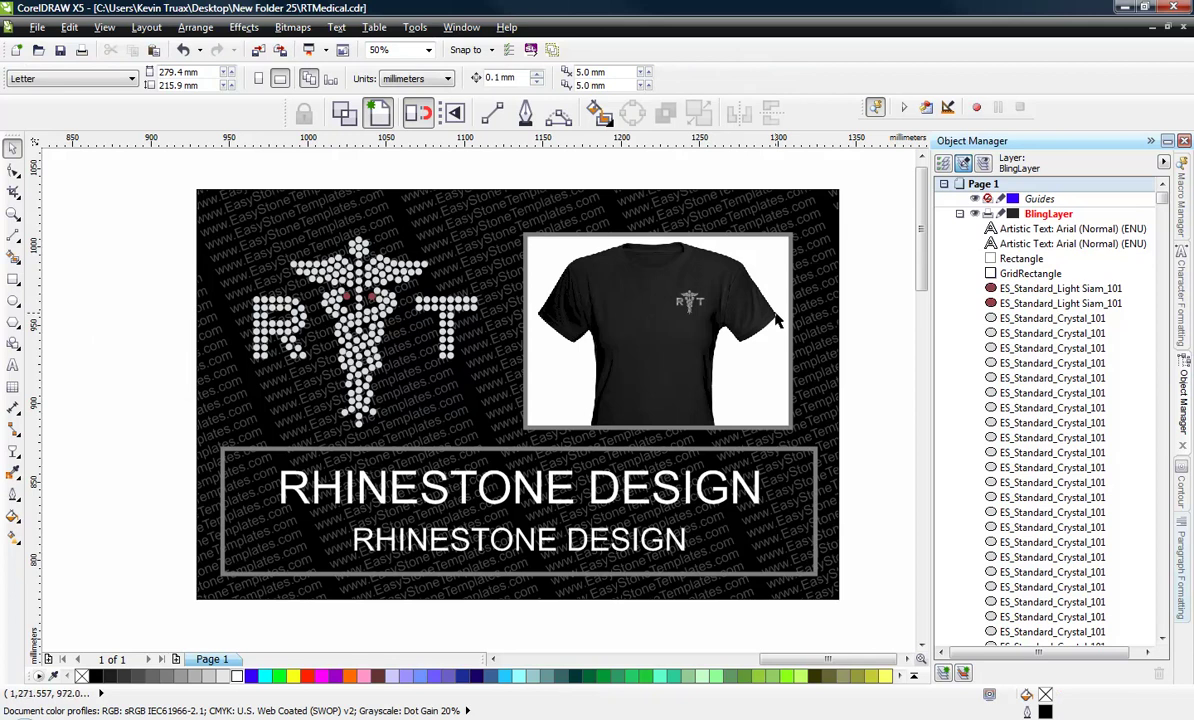
pyautogui.click(1009, 280)
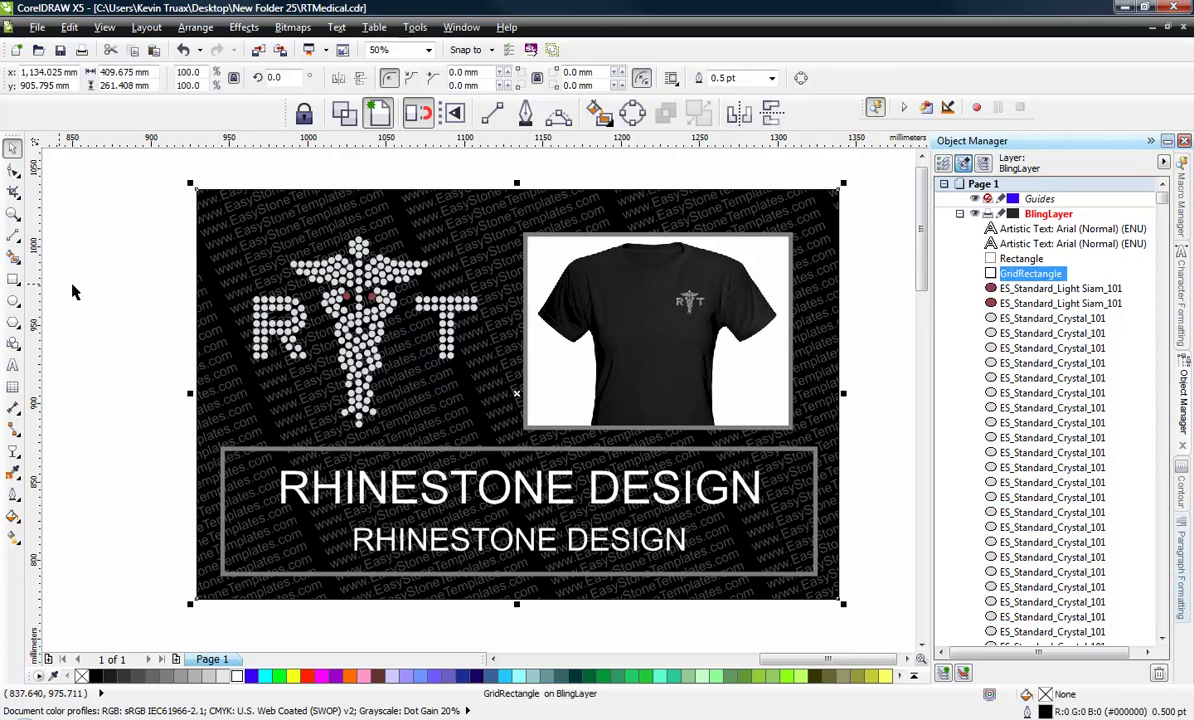
pyautogui.click(92, 264)
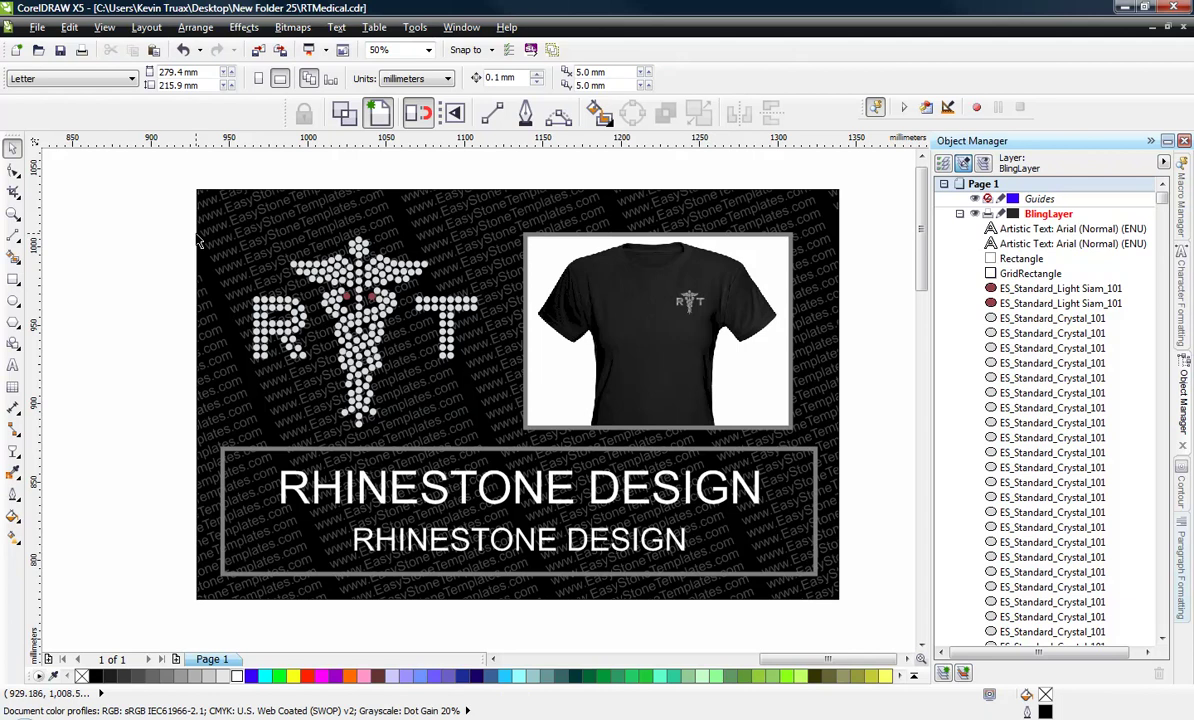
# - Draw a straight vertical line about 435 mm long in the empty space to the right of the layout
pyautogui.scroll(-2, 198, 240)
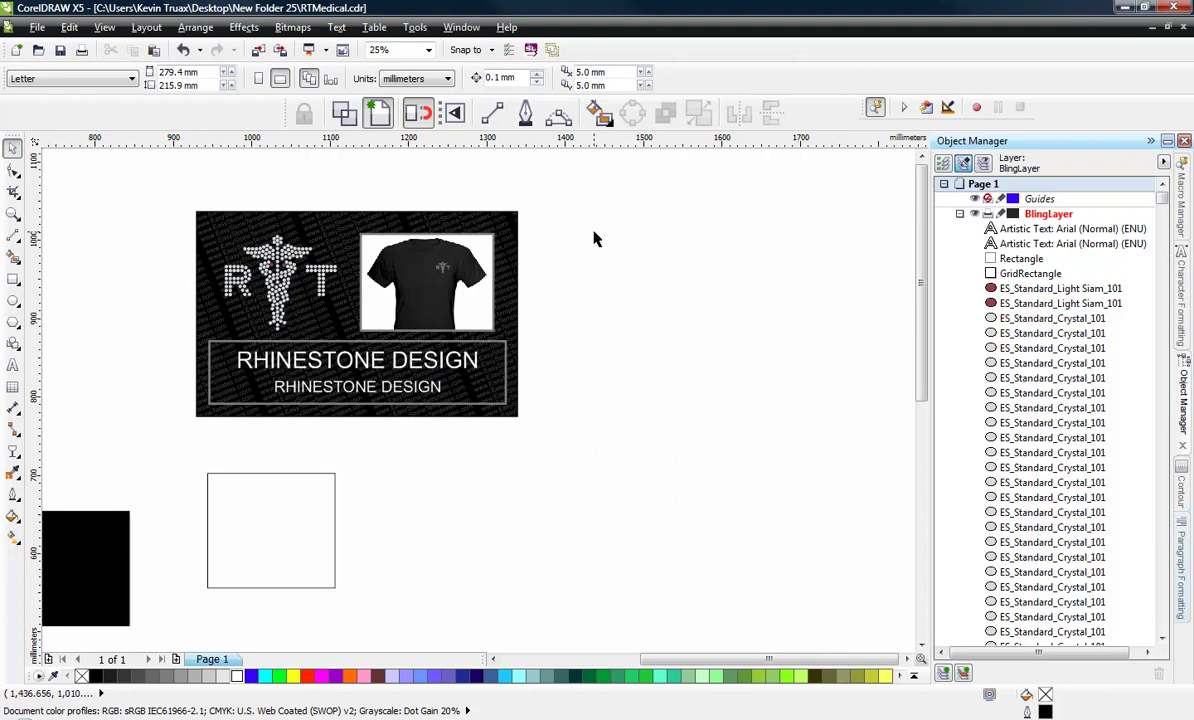
pyautogui.click(491, 113)
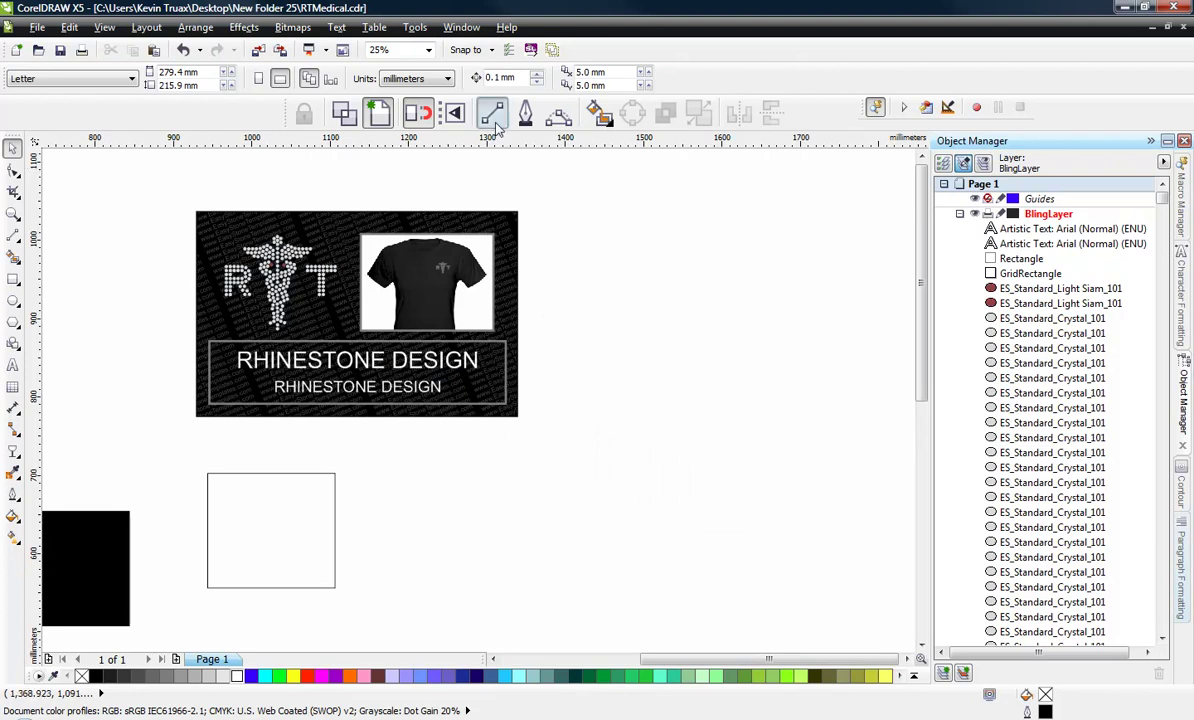
pyautogui.moveTo(586, 170)
pyautogui.mouseDown()
pyautogui.moveTo(613, 428)
pyautogui.moveTo(608, 512)
pyautogui.moveTo(586, 518)
pyautogui.mouseUp()
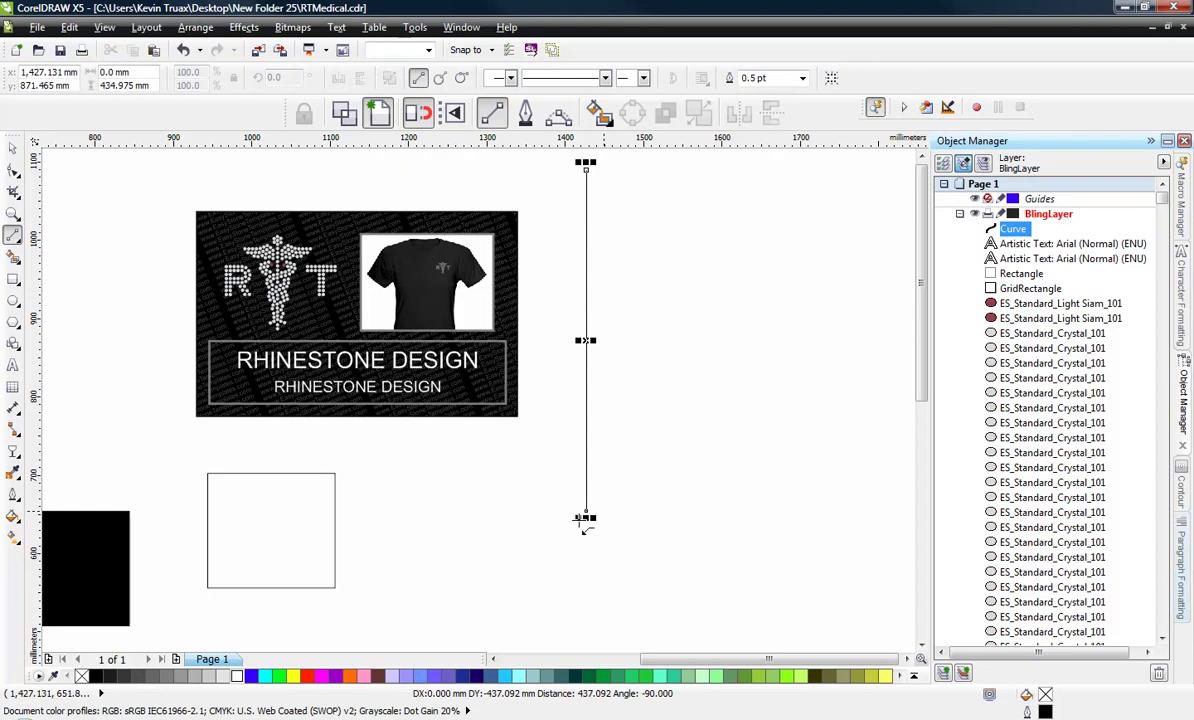
pyautogui.click(12, 150)
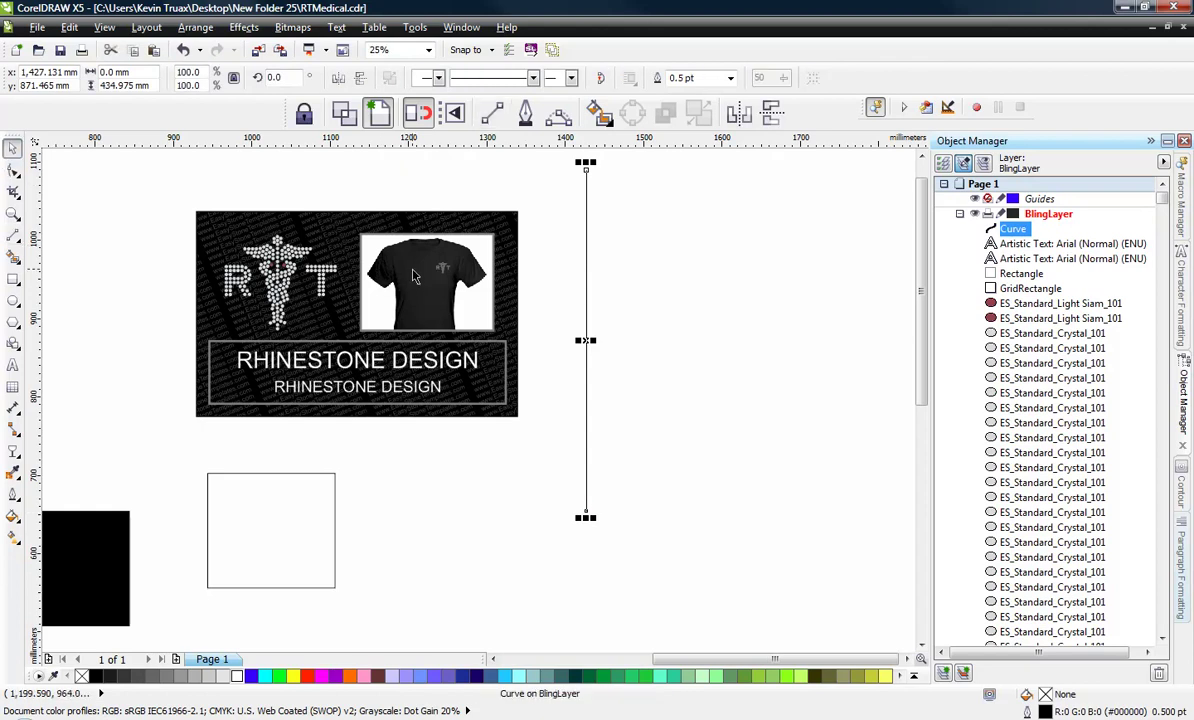
# - Duplicate the vertical line about 12 mm to its right and repeat the duplication until 53 evenly spaced lines span about 633 mm
pyautogui.scroll(1, 600, 339)
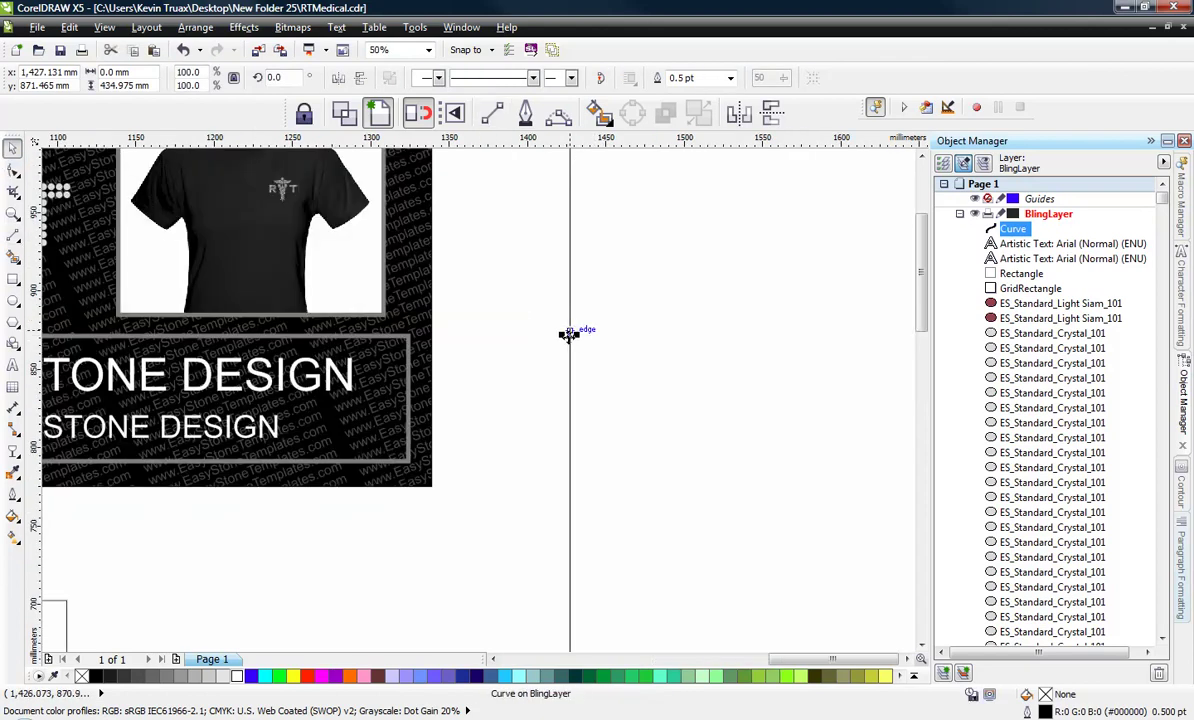
pyautogui.moveTo(568, 334); pyautogui.dragTo(589, 352)
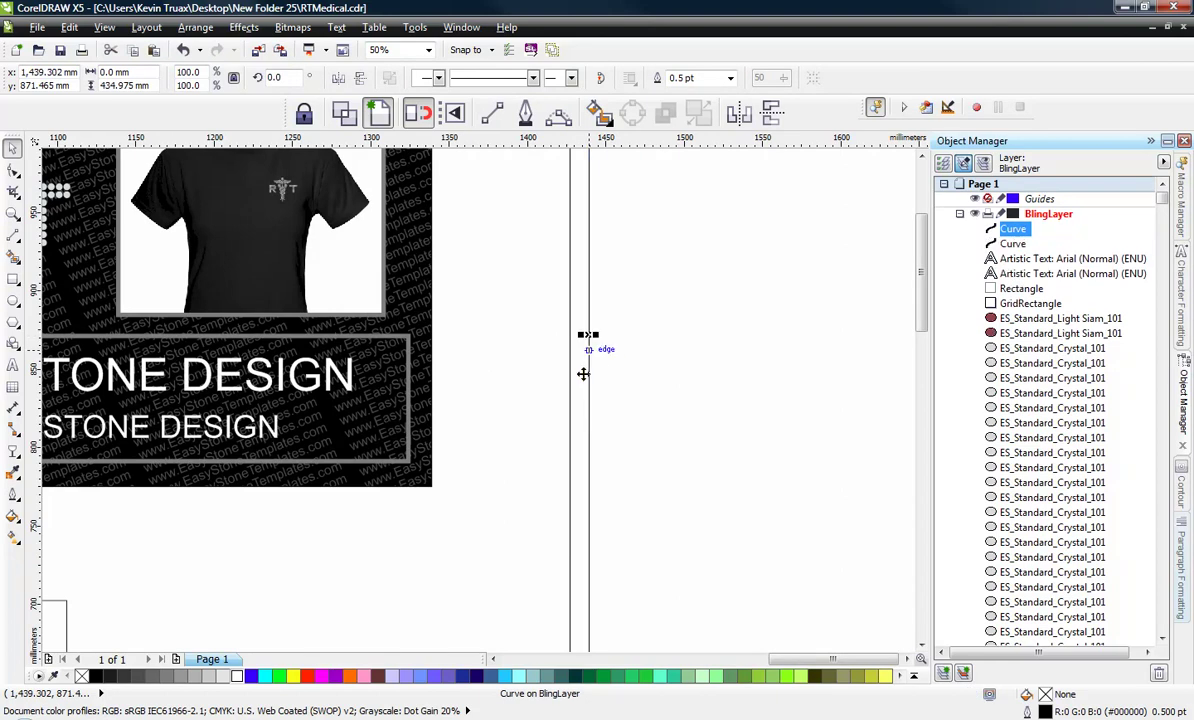
pyautogui.hotkey('ctrl', 'r')
pyautogui.hotkey('ctrl', 'r')
pyautogui.hotkey('ctrl', 'r')
pyautogui.hotkey('ctrl', 'r')
pyautogui.scroll(-2, 581, 365)
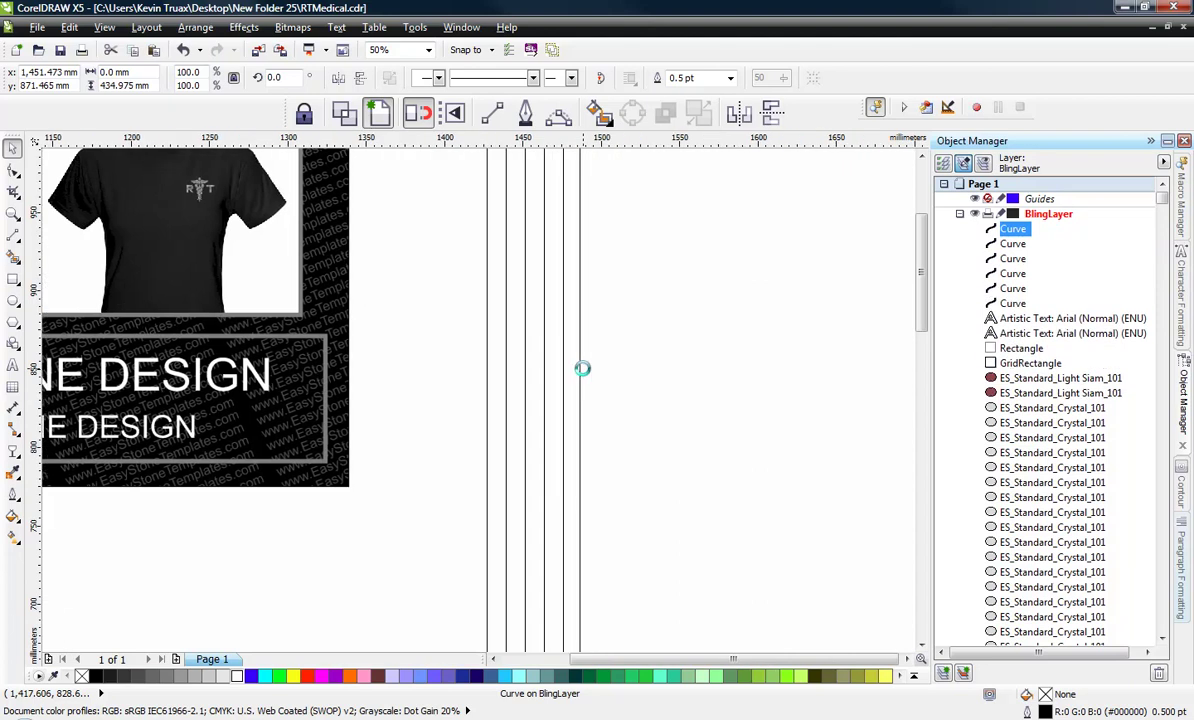
pyautogui.scroll(-1, 585, 371)
pyautogui.scroll(-4, 585, 371)
pyautogui.hotkey('ctrl', 'r')
pyautogui.hotkey('ctrl', 'r')
pyautogui.hotkey('ctrl', 'r')
pyautogui.hotkey('ctrl', 'r')
pyautogui.hotkey('ctrl', 'r')
pyautogui.hotkey('ctrl', 'r')
pyautogui.hotkey('ctrl', 'r')
pyautogui.hotkey('ctrl', 'r')
pyautogui.hotkey('ctrl', 'r')
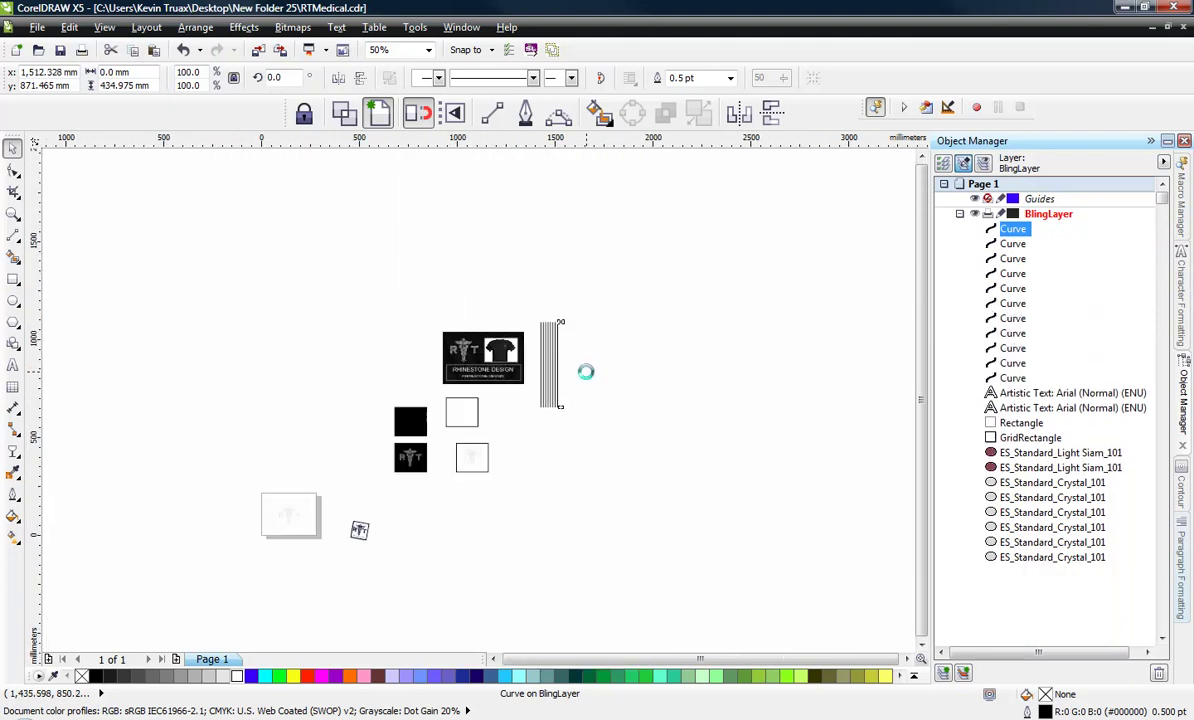
pyautogui.hotkey('ctrl', 'r')
pyautogui.hotkey('ctrl', 'r')
pyautogui.hotkey('ctrl', 'r')
pyautogui.hotkey('ctrl', 'r')
pyautogui.hotkey('ctrl', 'r')
pyautogui.hotkey('ctrl', 'r')
pyautogui.hotkey('ctrl', 'r')
pyautogui.hotkey('ctrl', 'r')
pyautogui.hotkey('ctrl', 'r')
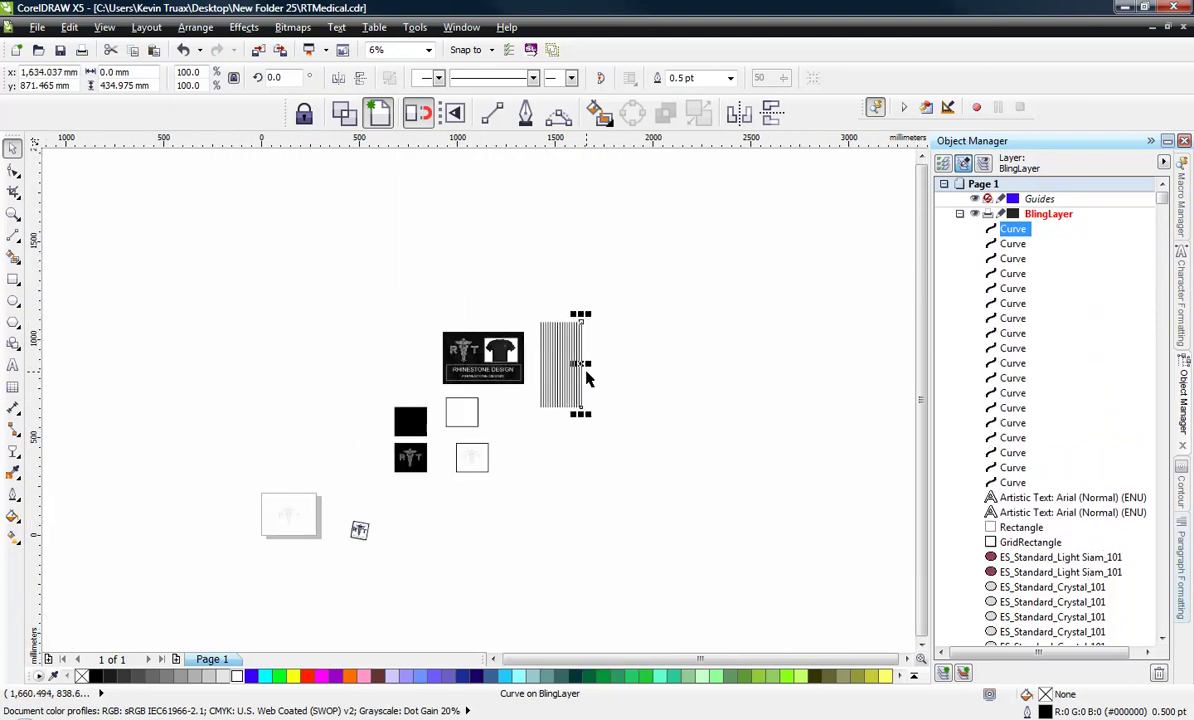
pyautogui.hotkey('ctrl', 'r')
pyautogui.hotkey('ctrl', 'r')
pyautogui.hotkey('ctrl', 'r')
pyautogui.hotkey('ctrl', 'r')
pyautogui.hotkey('ctrl', 'r')
pyautogui.hotkey('ctrl', 'r')
pyautogui.hotkey('ctrl', 'r')
pyautogui.hotkey('ctrl', 'r')
pyautogui.hotkey('ctrl', 'r')
pyautogui.hotkey('ctrl', 'r')
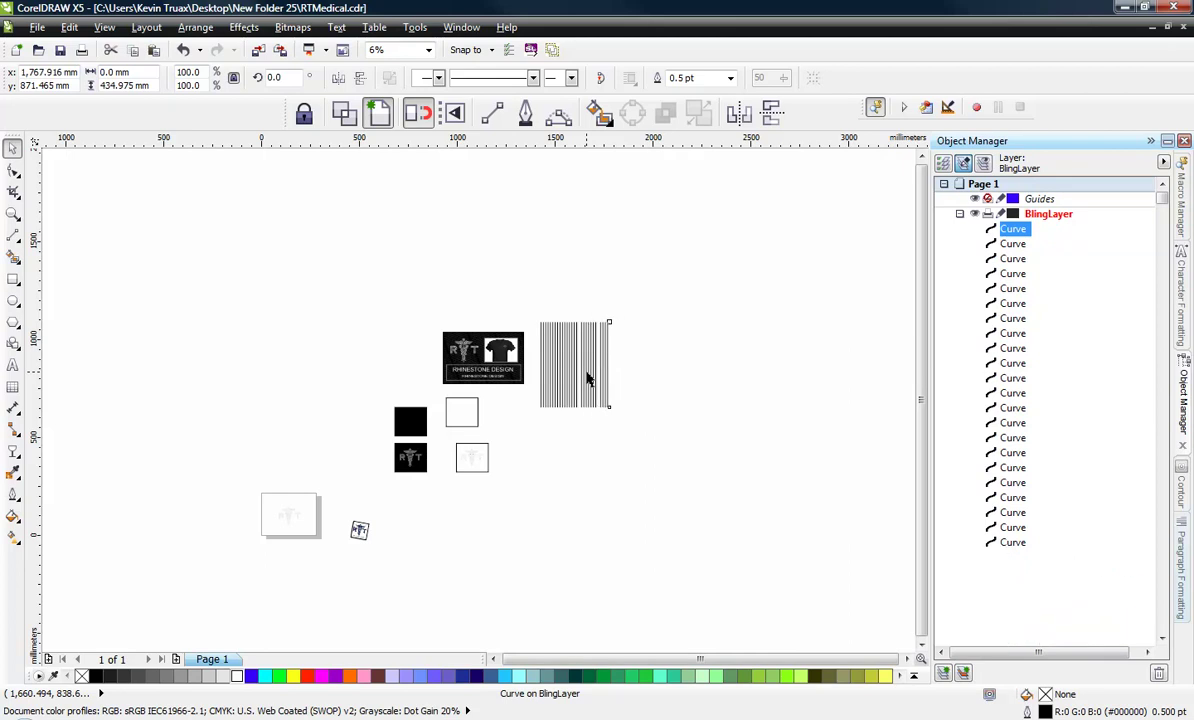
pyautogui.hotkey('ctrl', 'r')
pyautogui.hotkey('ctrl', 'r')
pyautogui.hotkey('ctrl', 'r')
pyautogui.hotkey('ctrl', 'r')
pyautogui.hotkey('ctrl', 'r')
pyautogui.hotkey('ctrl', 'r')
pyautogui.hotkey('ctrl', 'r')
pyautogui.hotkey('ctrl', 'r')
pyautogui.hotkey('ctrl', 'r')
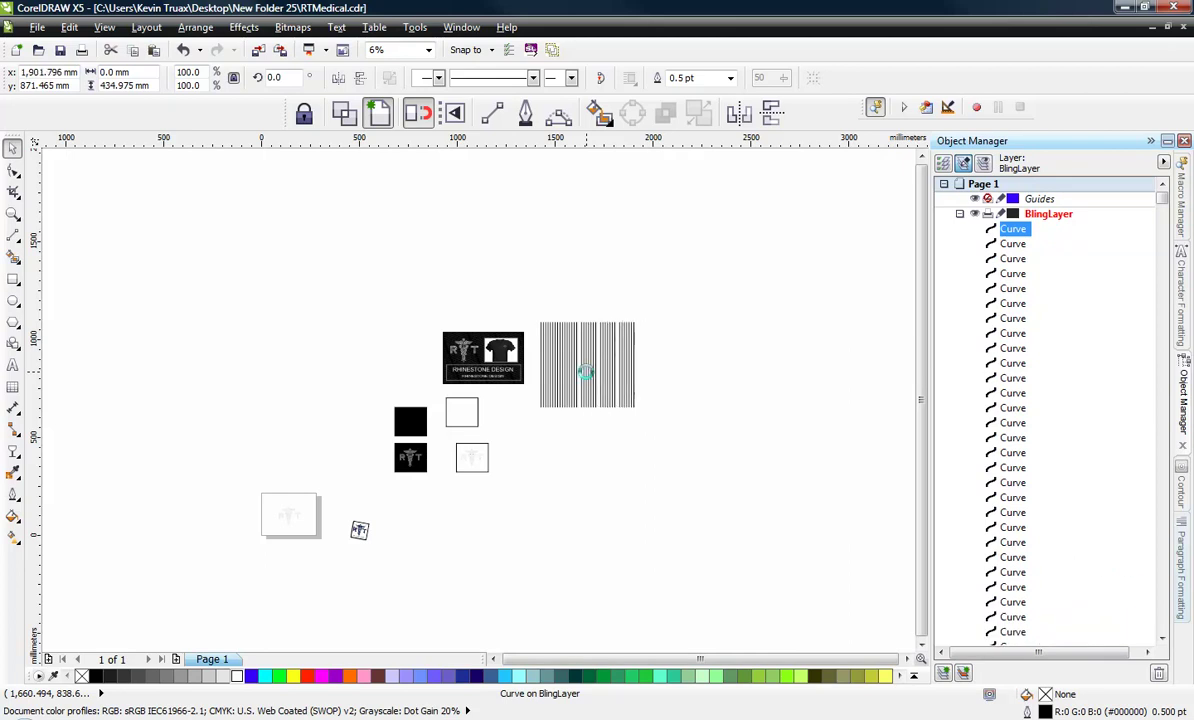
pyautogui.hotkey('ctrl', 'r')
pyautogui.hotkey('ctrl', 'r')
pyautogui.hotkey('ctrl', 'r')
pyautogui.hotkey('ctrl', 'r')
pyautogui.hotkey('ctrl', 'r')
pyautogui.hotkey('ctrl', 'r')
pyautogui.hotkey('ctrl', 'r')
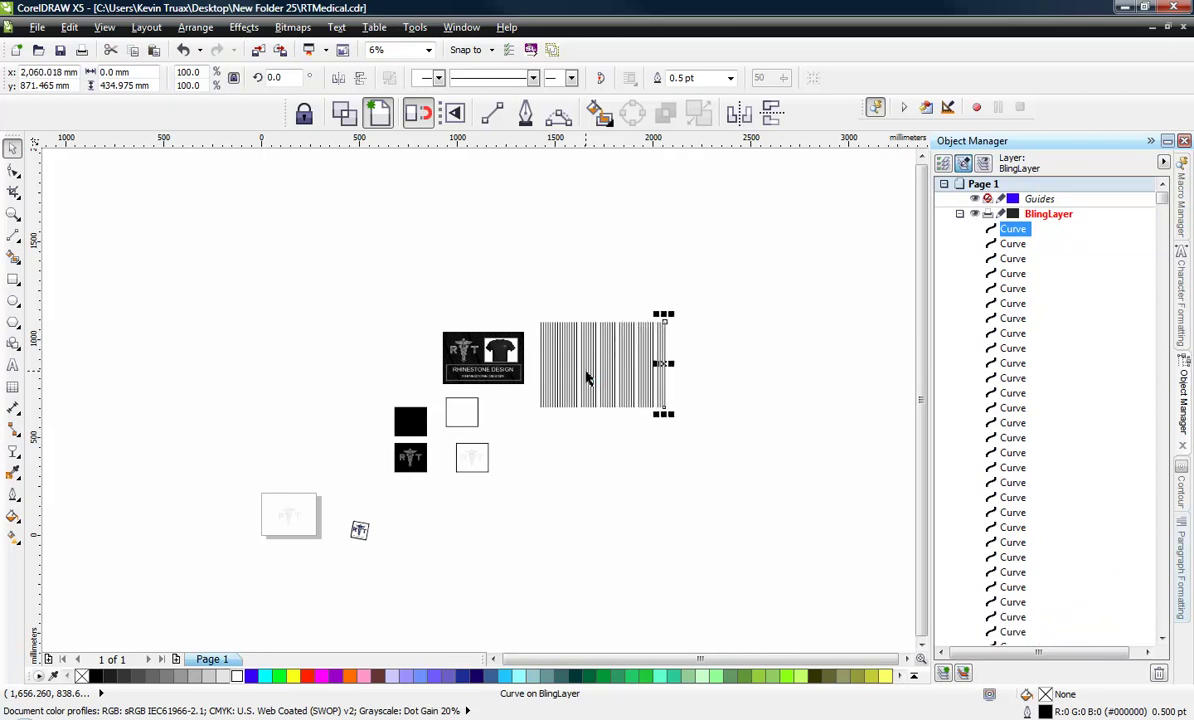
pyautogui.click(586, 475)
# - Make a copy of all the vertical lines rotated to 270 degrees about their centre to form a crossed grid
pyautogui.scroll(1, 521, 340)
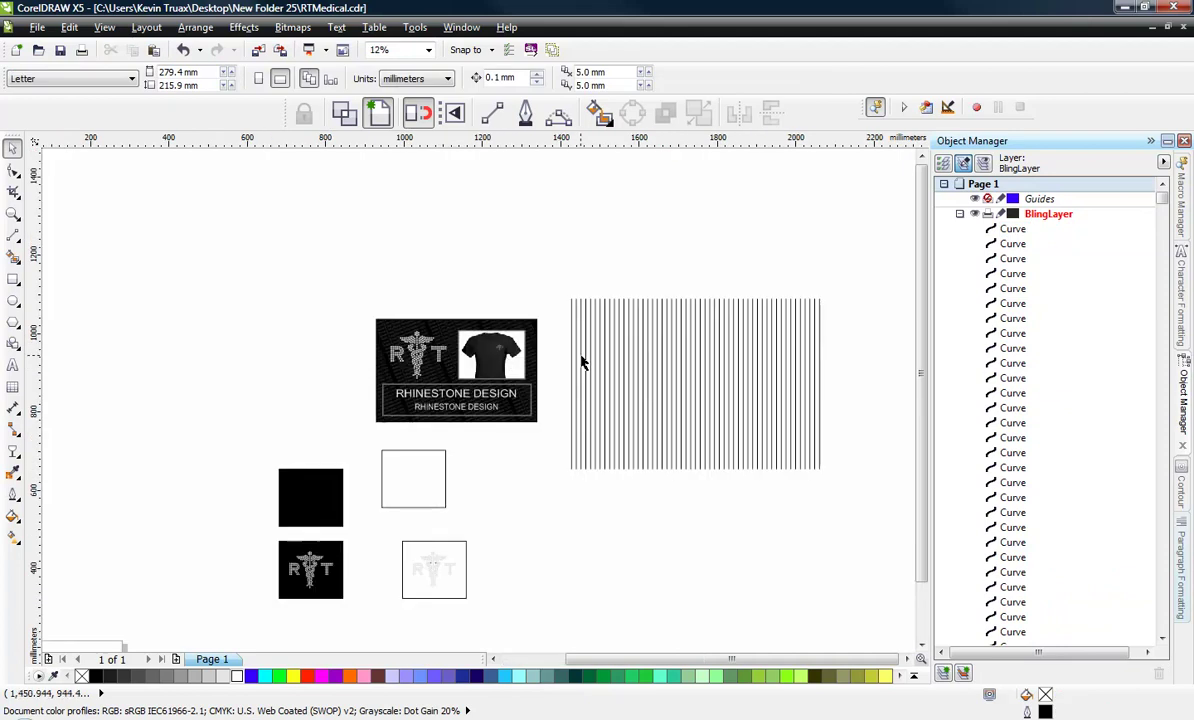
pyautogui.moveTo(535, 270); pyautogui.dragTo(858, 528)
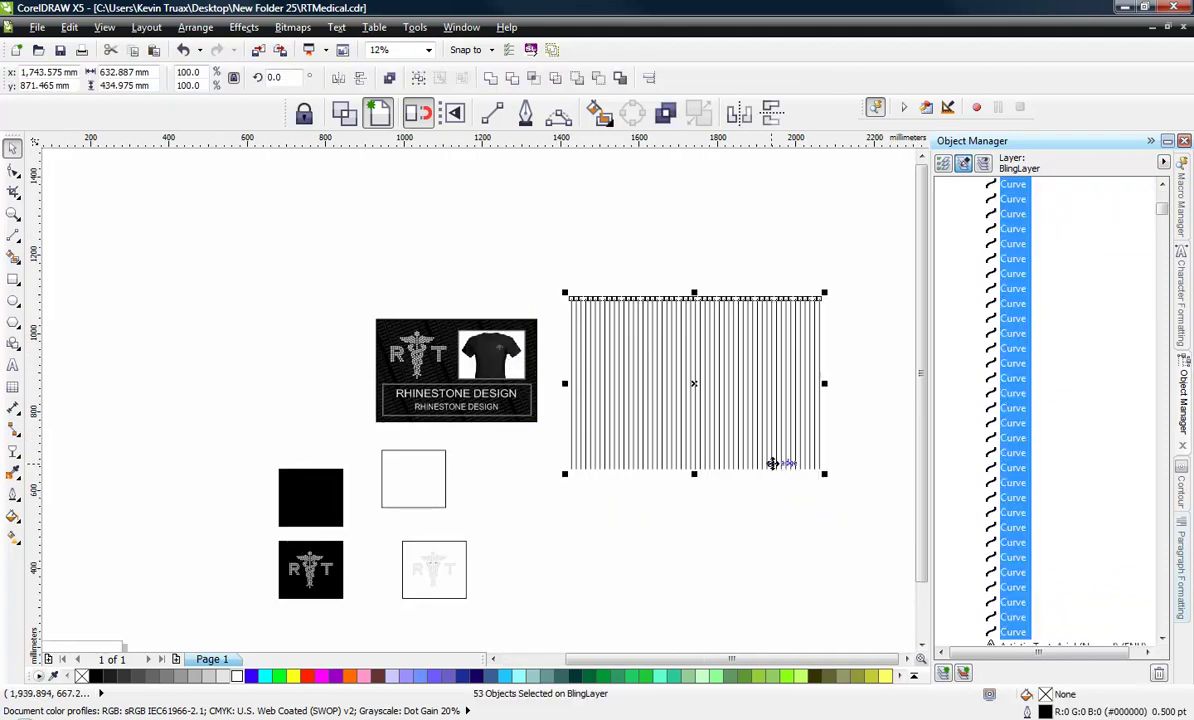
pyautogui.click(773, 461)
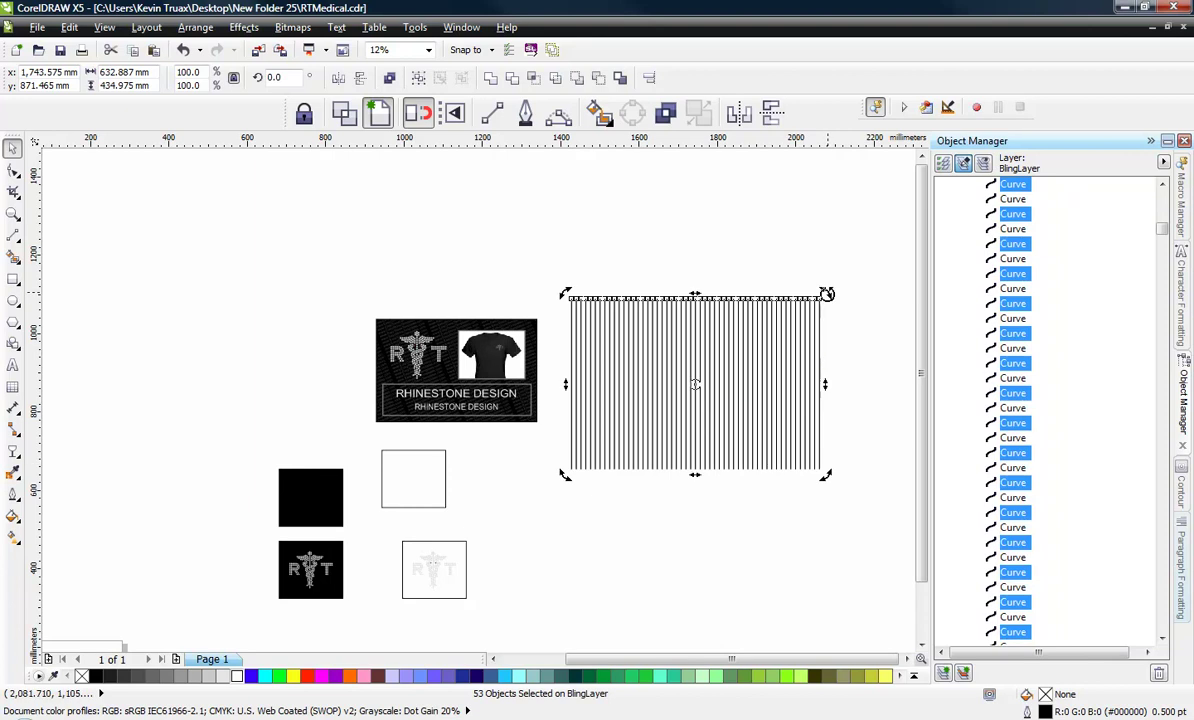
pyautogui.moveTo(826, 293); pyautogui.dragTo(745, 490)
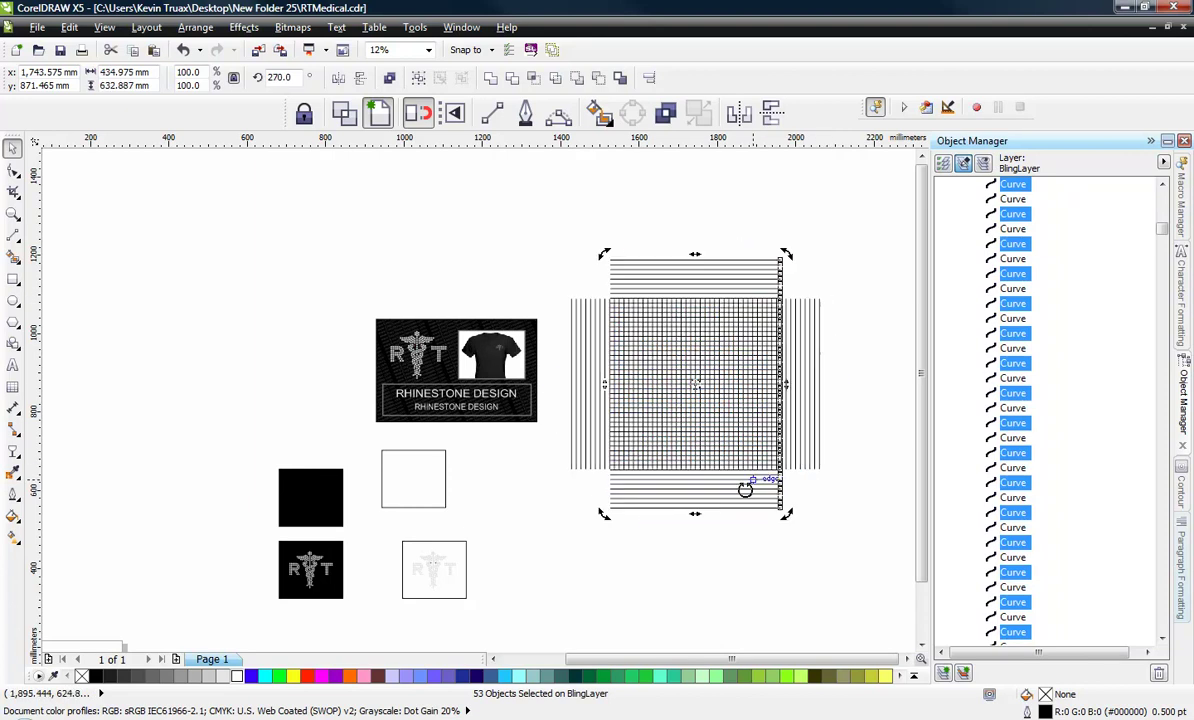
pyautogui.click(633, 541)
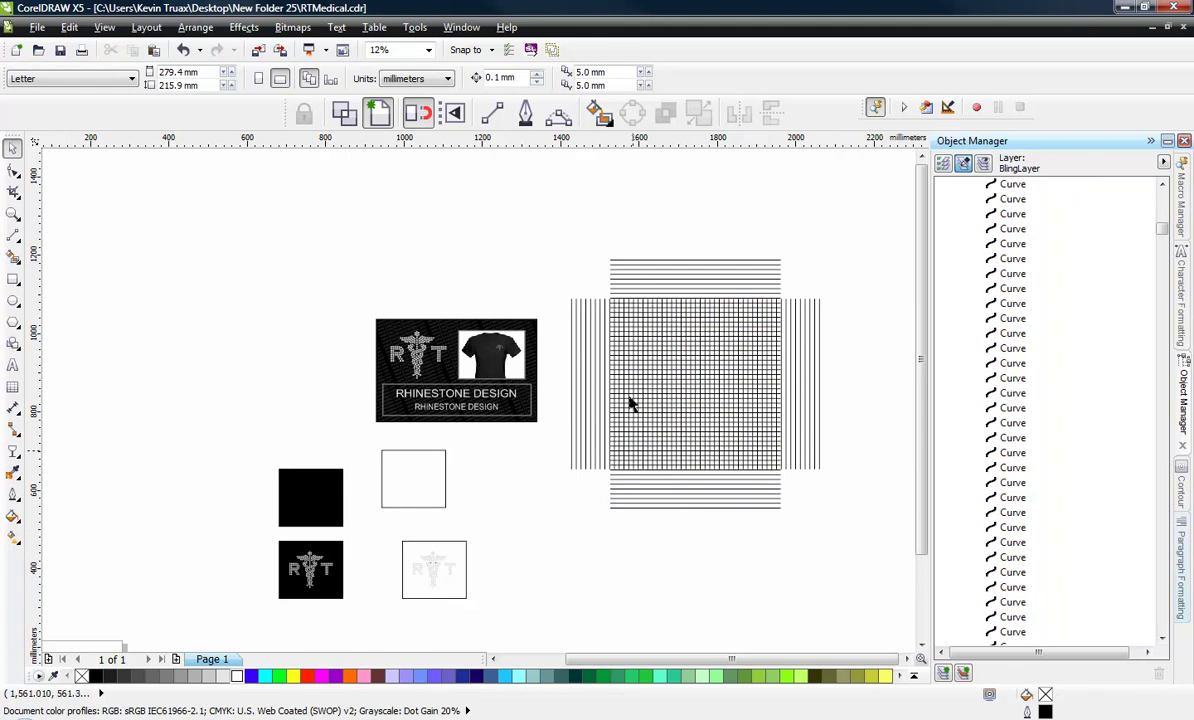
# - Set the fill and outline of all the grid lines to light grey #E6E6E6
pyautogui.moveTo(560, 227); pyautogui.dragTo(869, 538)
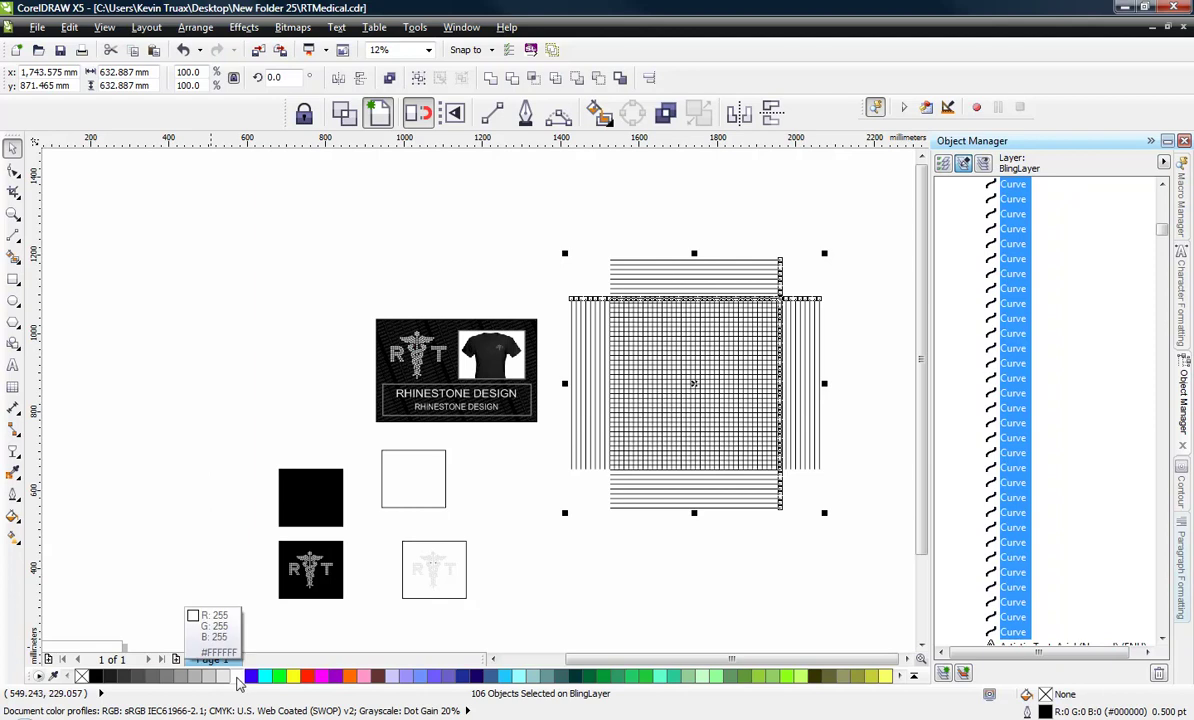
pyautogui.click(222, 678)
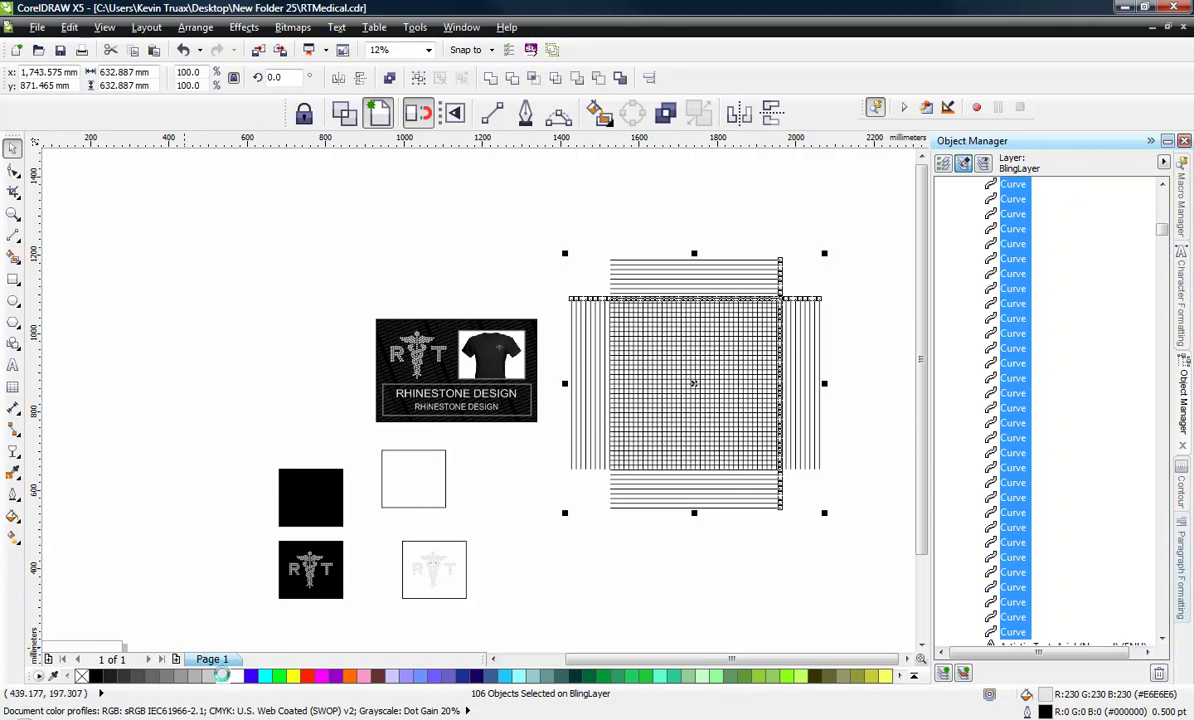
pyautogui.rightClick(222, 678)
# - PowerClip the light grey grid lines inside GridRectangle on the presentation layout
pyautogui.scroll(1, 688, 435)
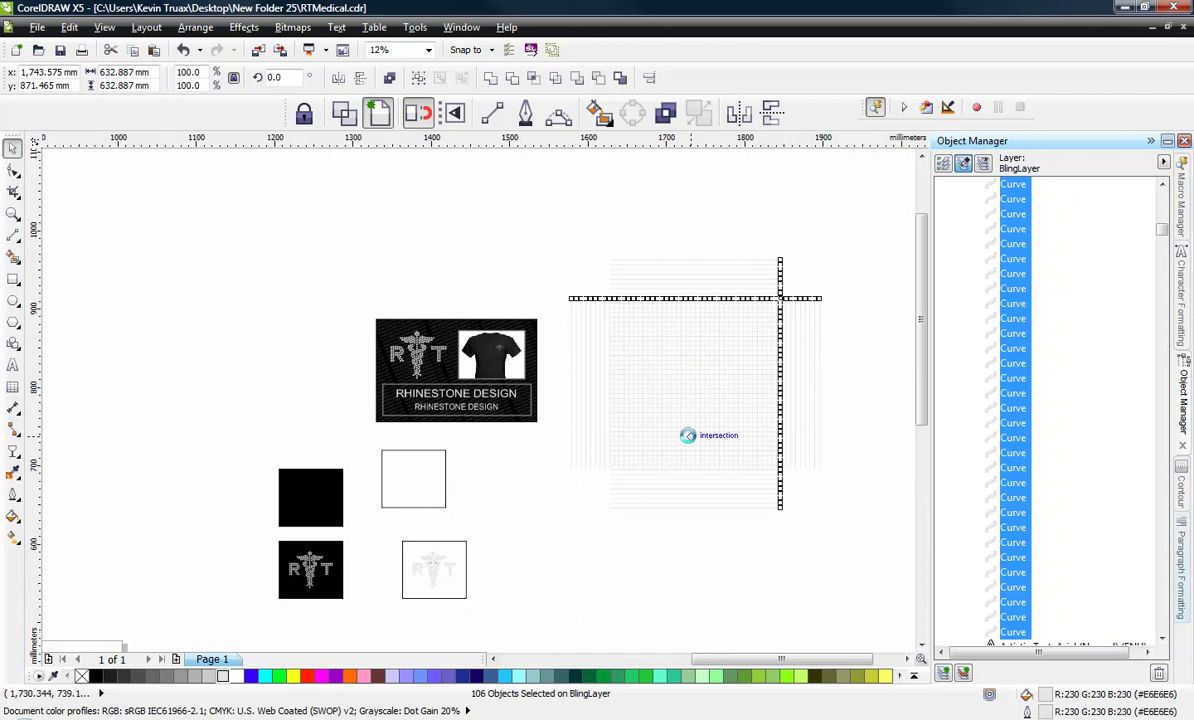
pyautogui.scroll(3, 688, 435)
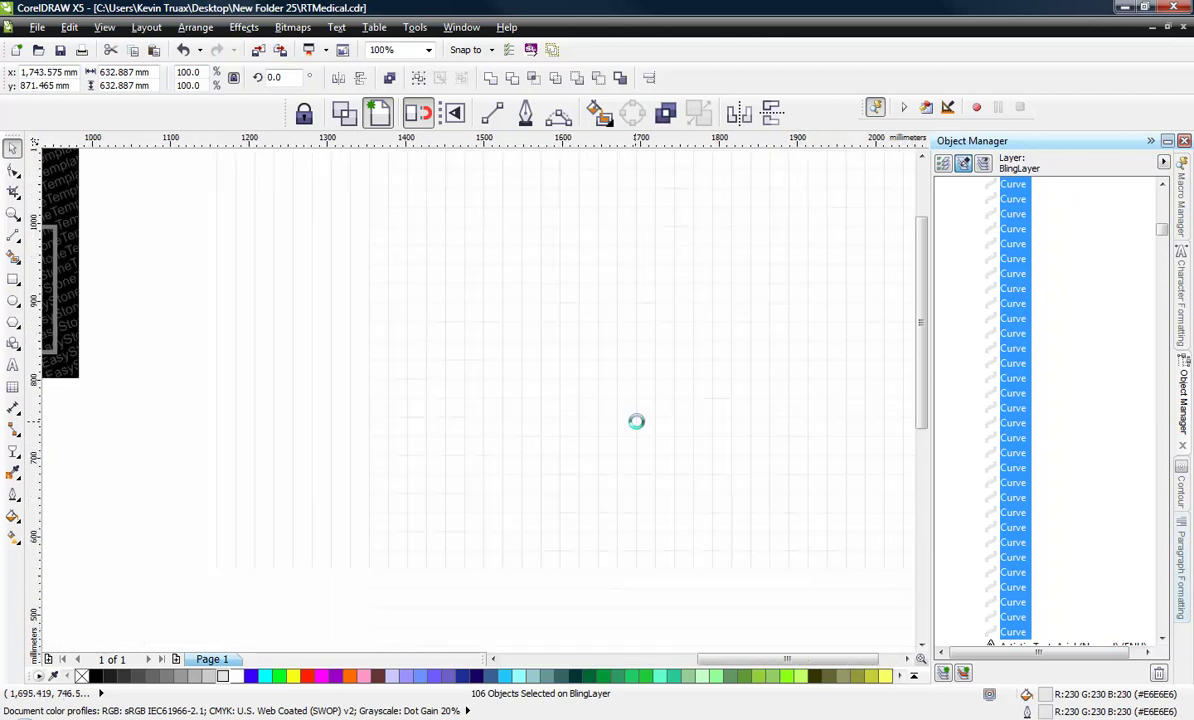
pyautogui.scroll(-4, 636, 421)
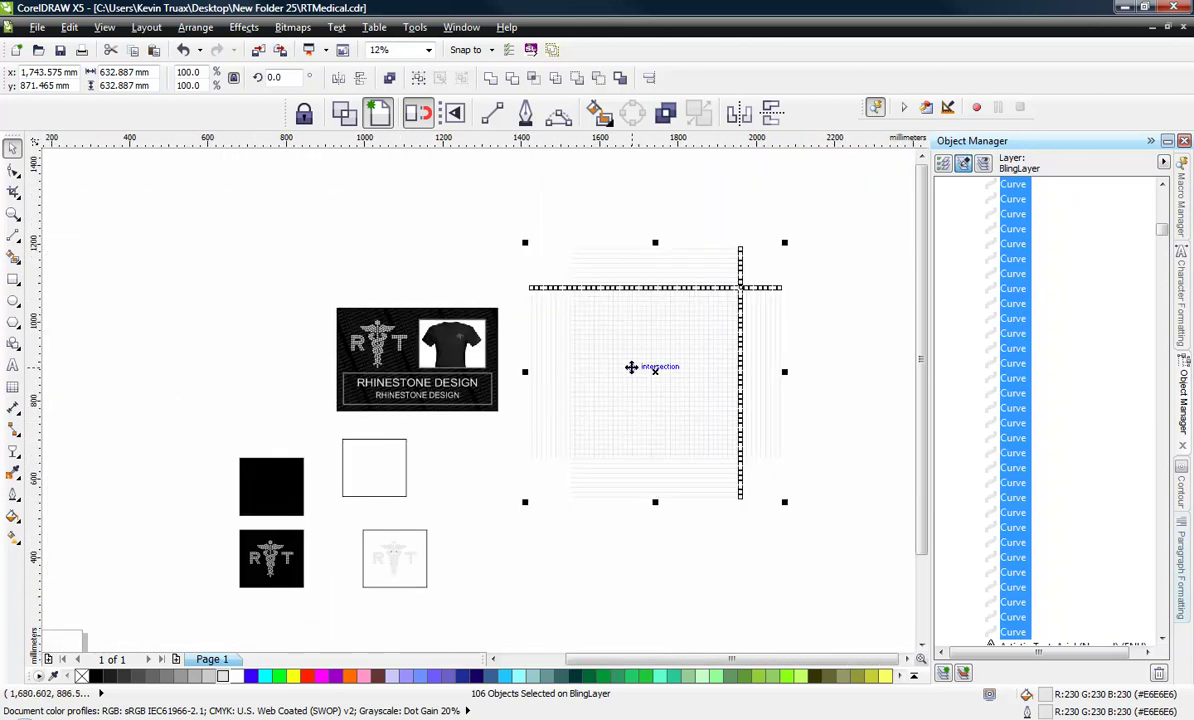
pyautogui.scroll(1, 625, 360)
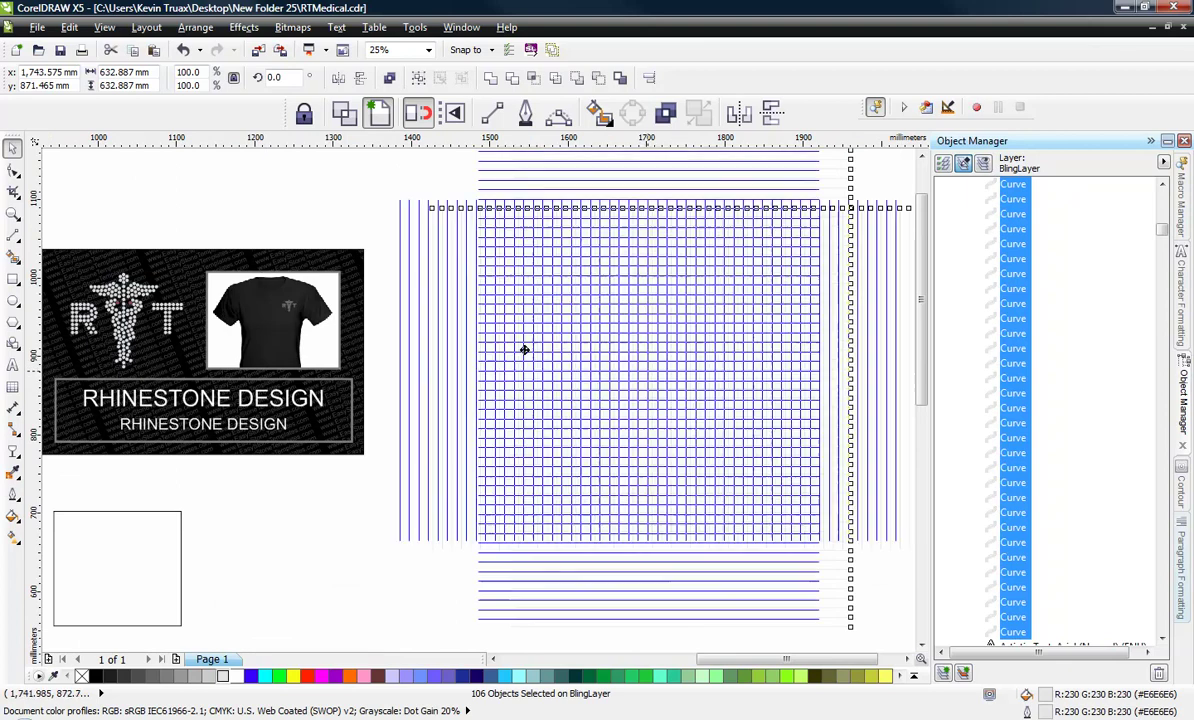
pyautogui.moveTo(524, 350); pyautogui.dragTo(355, 342)
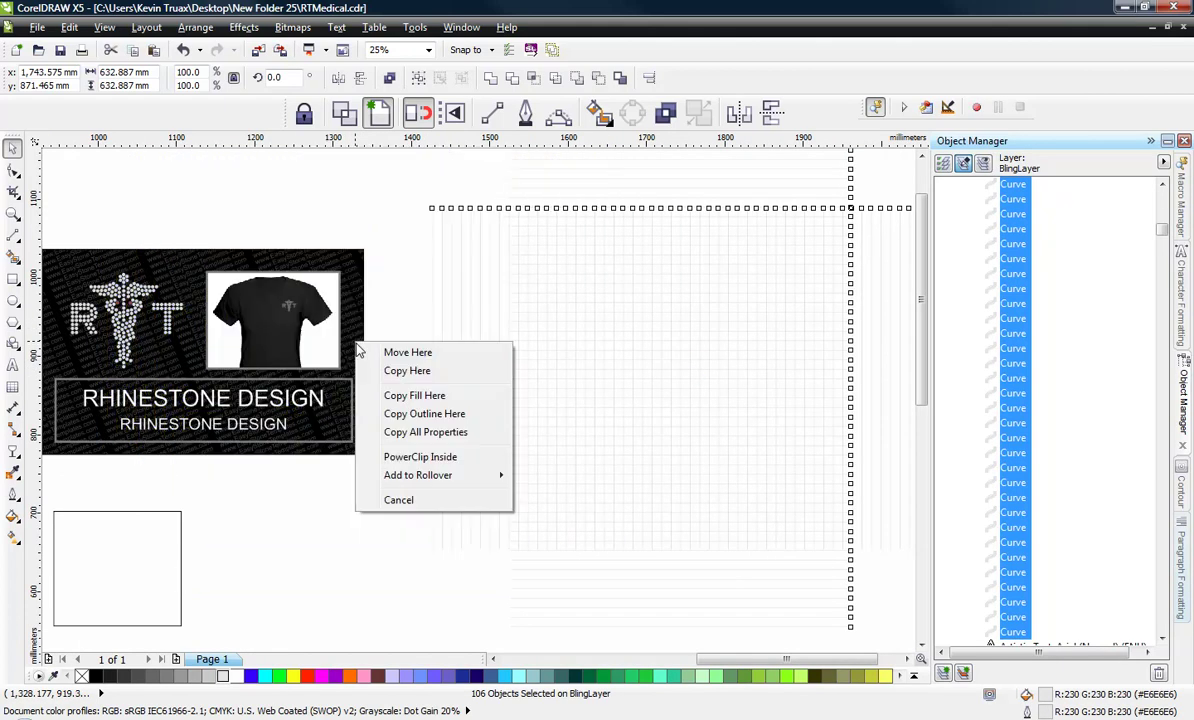
pyautogui.click(444, 458)
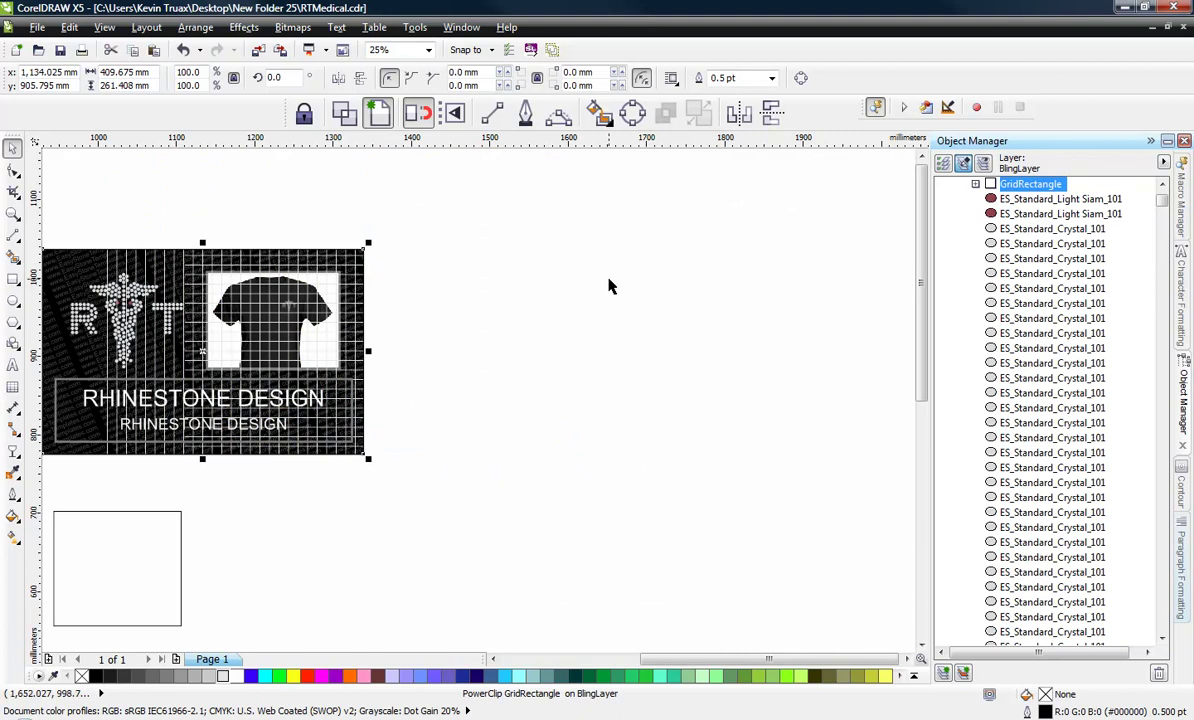
pyautogui.click(571, 381)
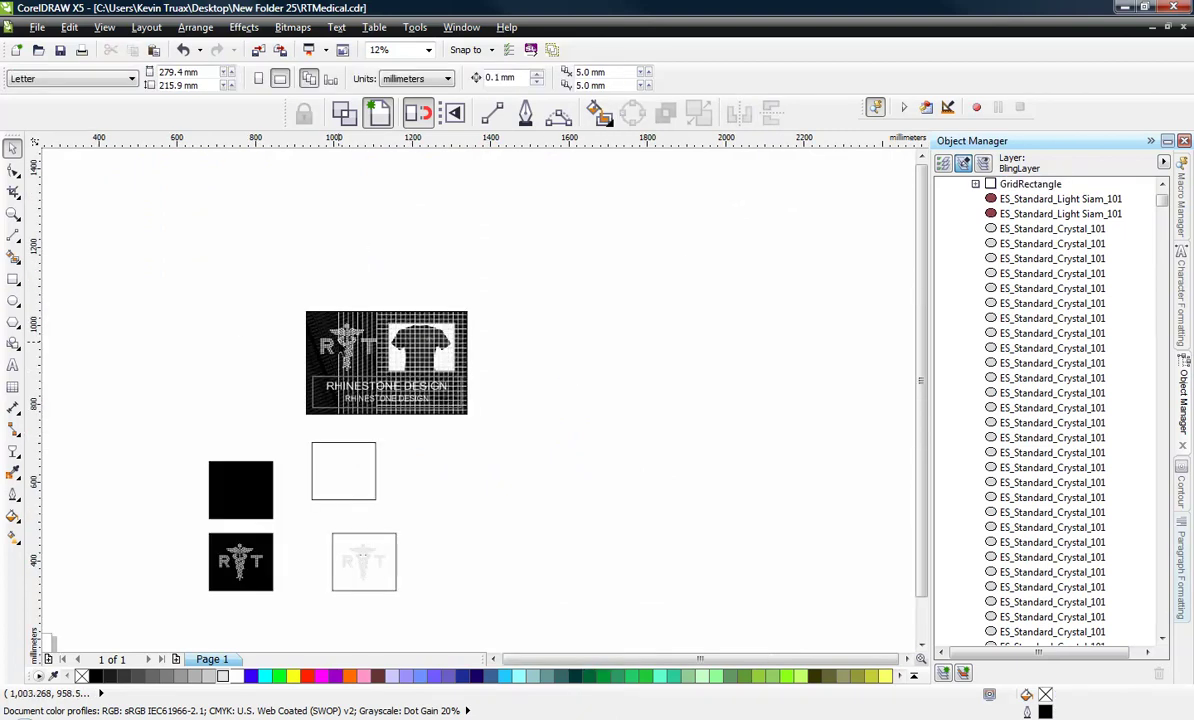
pyautogui.scroll(2, 340, 322)
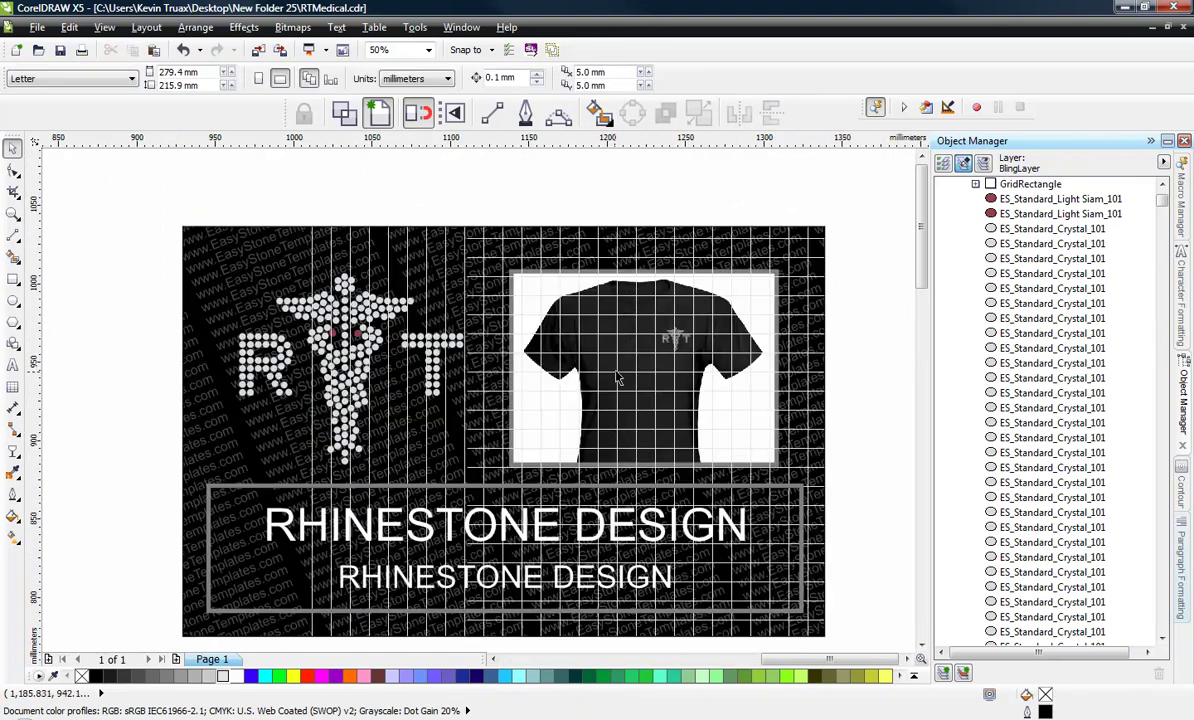
# - Edit the GridRectangle PowerClip contents and shift all grid lines about 176 mm left so the crossed grid covers the whole frame
pyautogui.scroll(2, 618, 375)
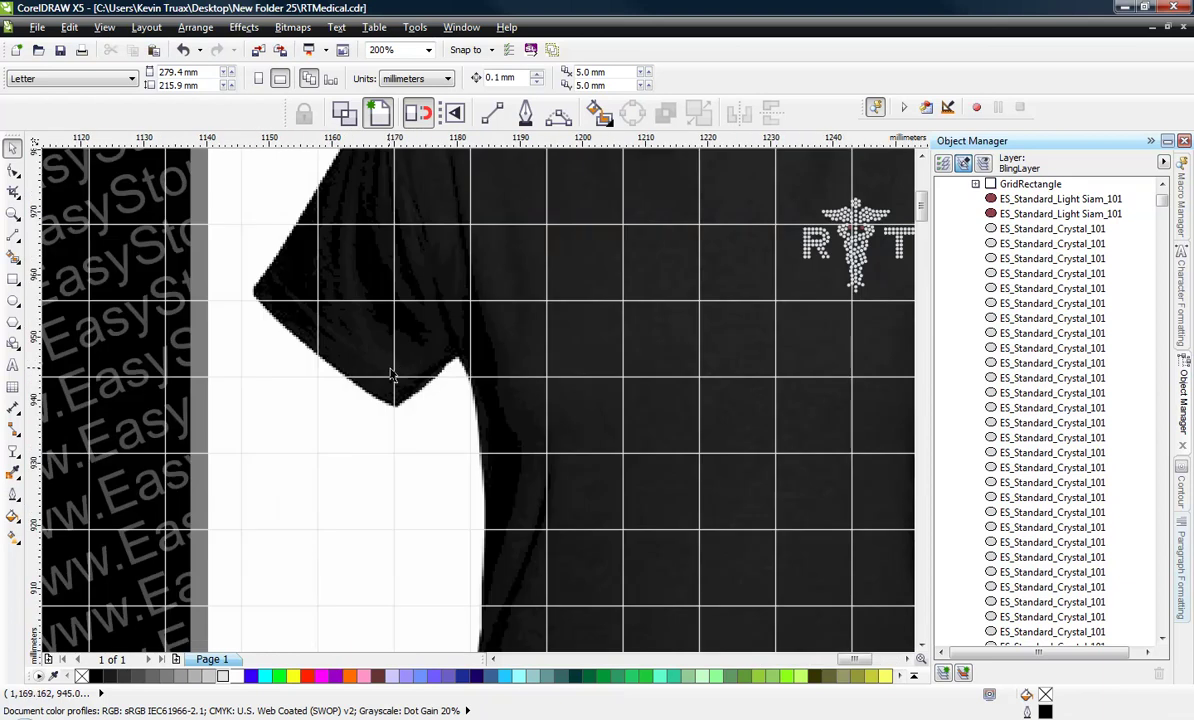
pyautogui.scroll(-2, 390, 368)
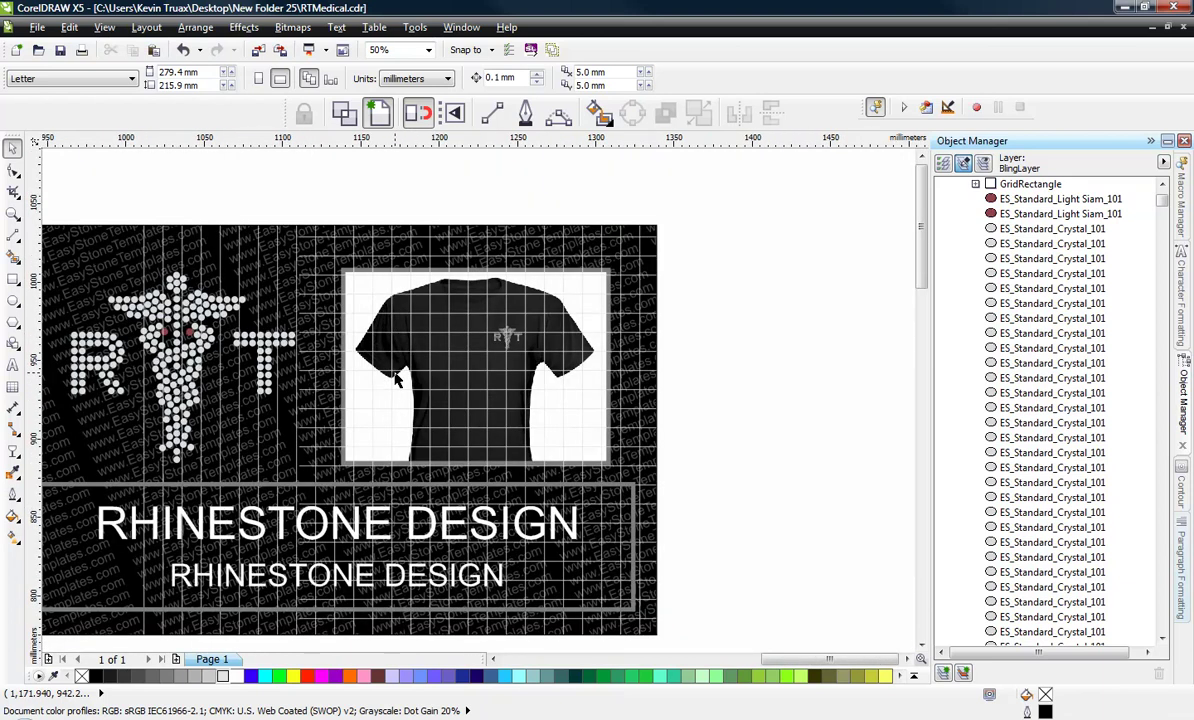
pyautogui.scroll(-1, 395, 378)
pyautogui.rightClick(395, 378)
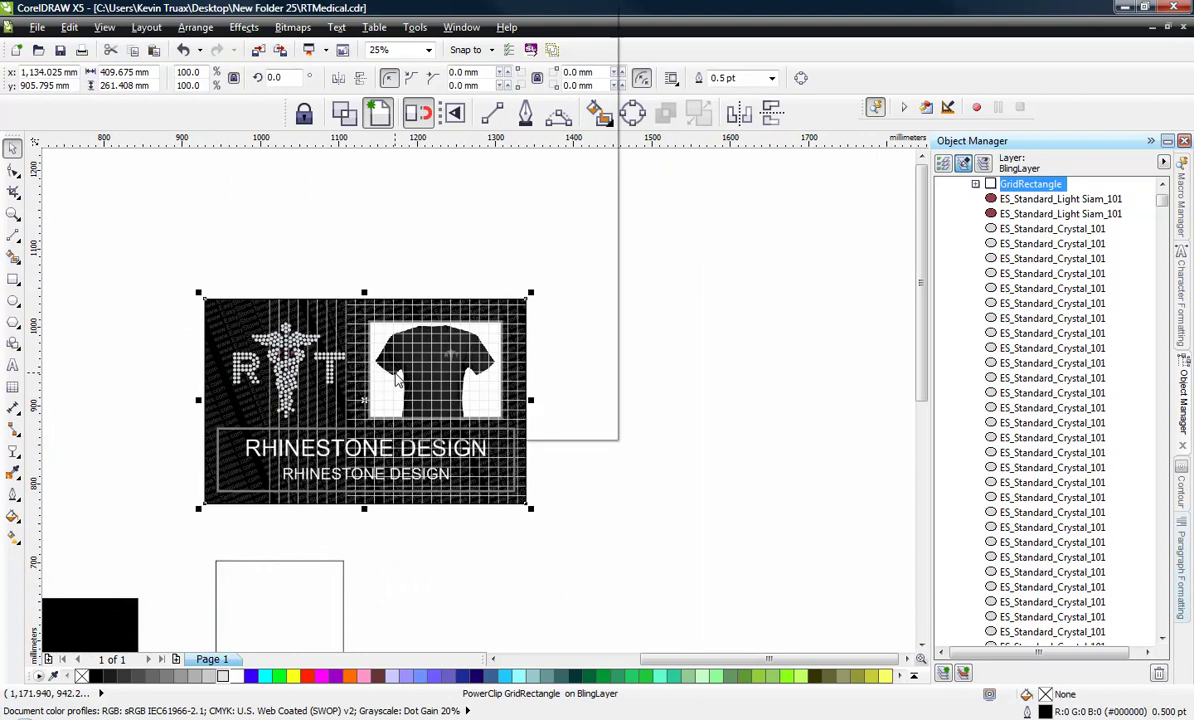
pyautogui.click(452, 30)
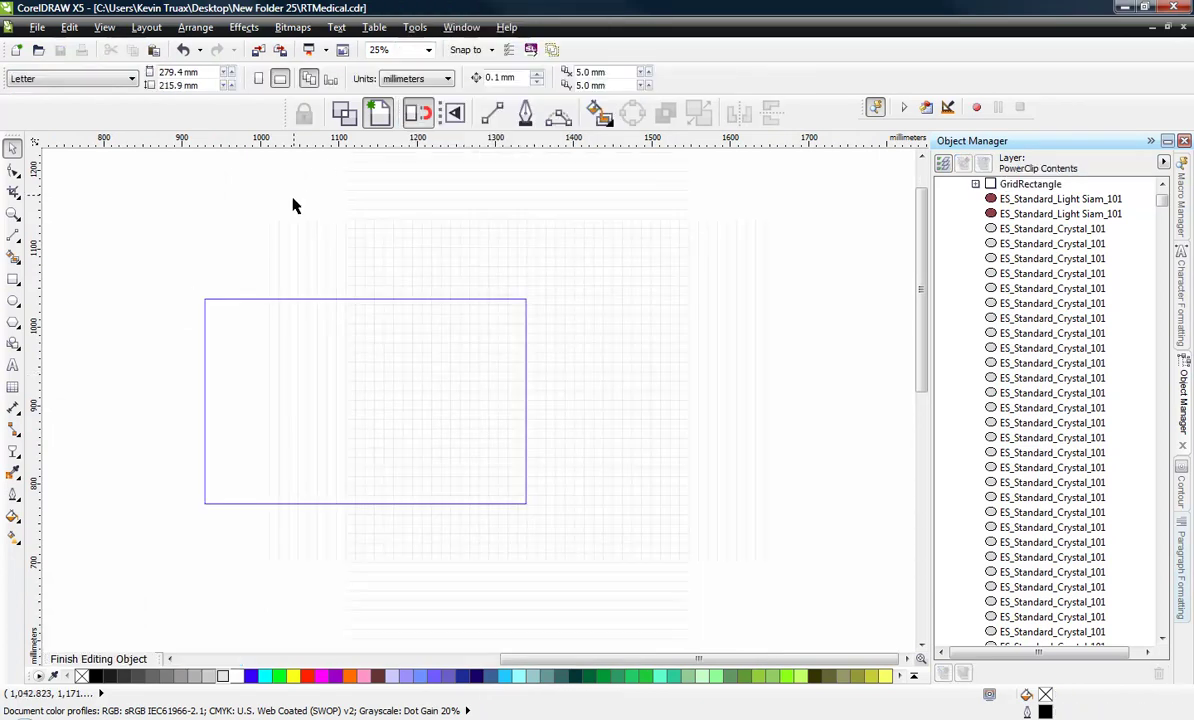
pyautogui.scroll(-1, 330, 355)
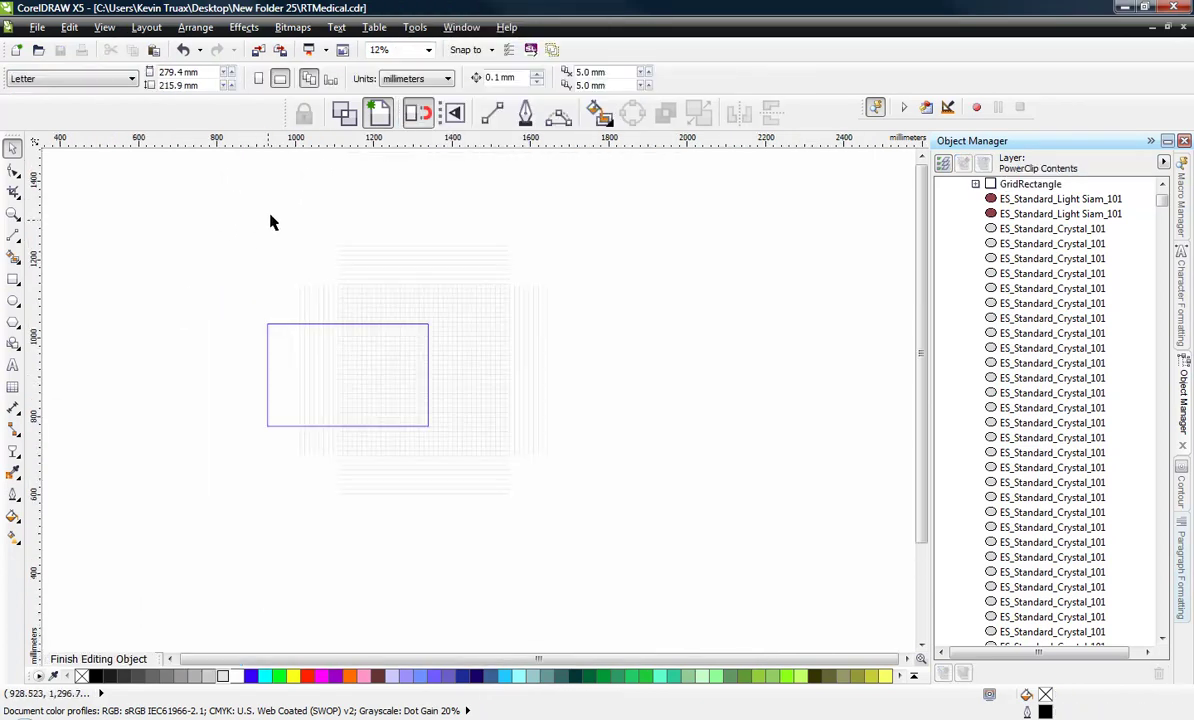
pyautogui.moveTo(270, 216); pyautogui.dragTo(600, 548)
pyautogui.scroll(2, 386, 413)
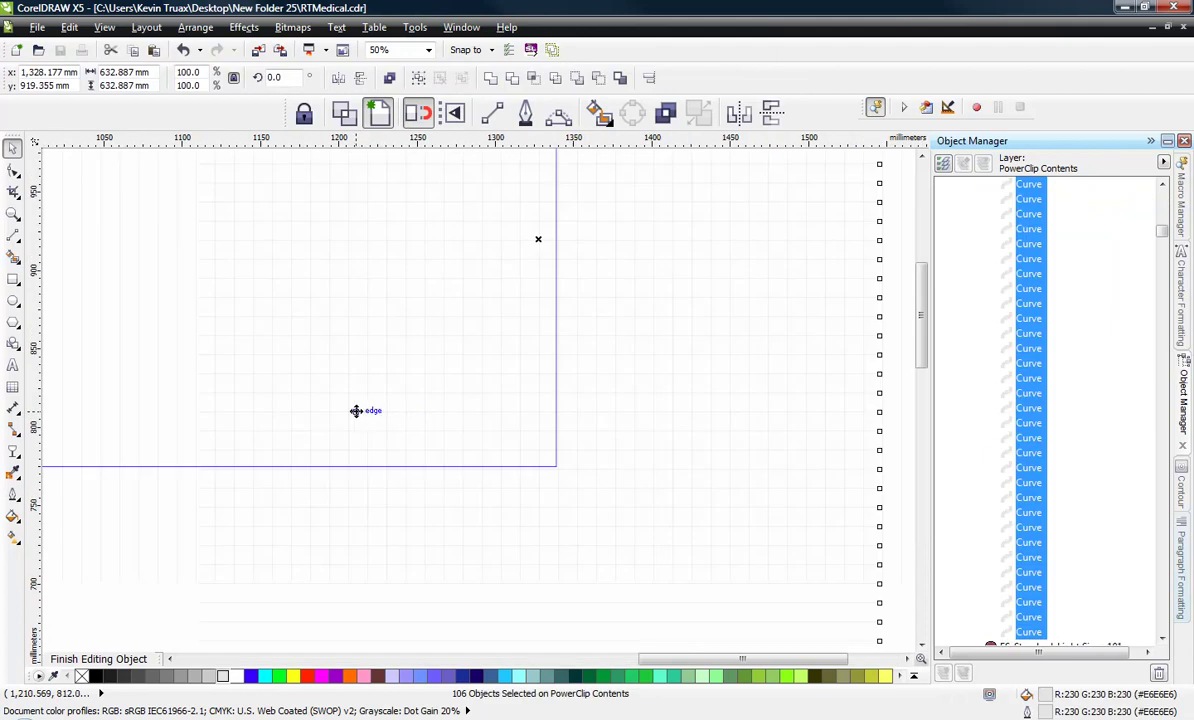
pyautogui.scroll(-1, 447, 431)
pyautogui.moveTo(445, 429); pyautogui.dragTo(301, 415)
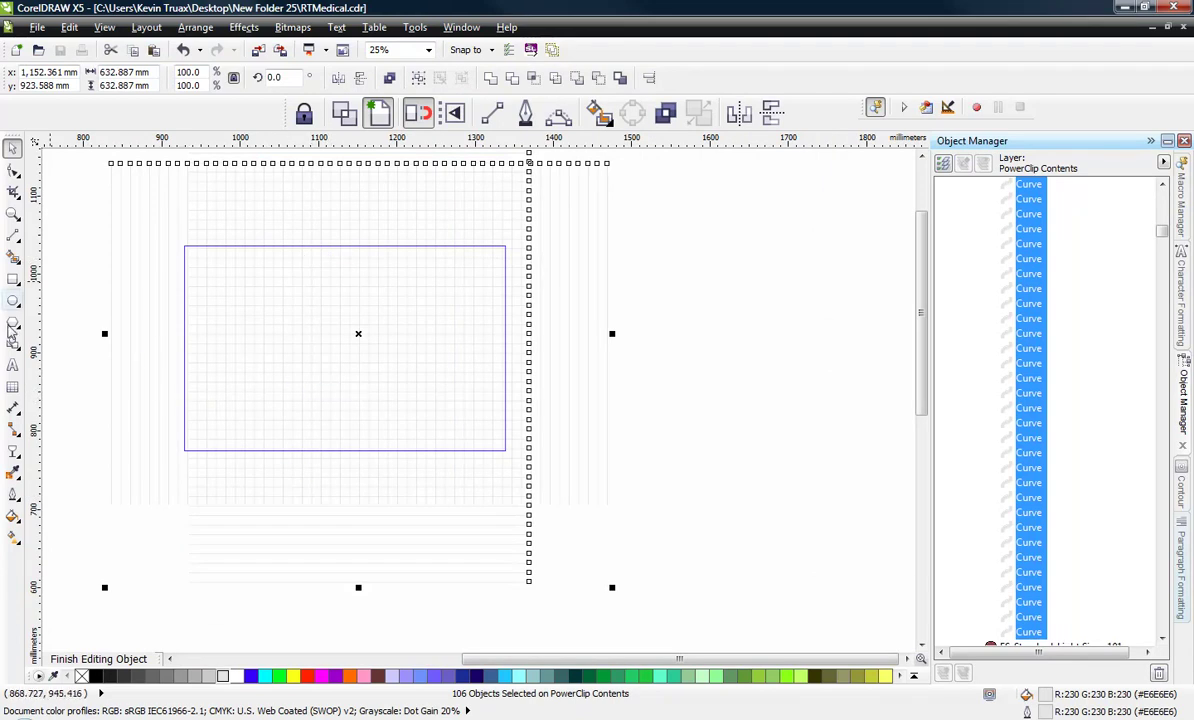
# - Apply a uniform transparency of 80 to all the grid lines and finish editing the PowerClip contents
pyautogui.click(12, 451)
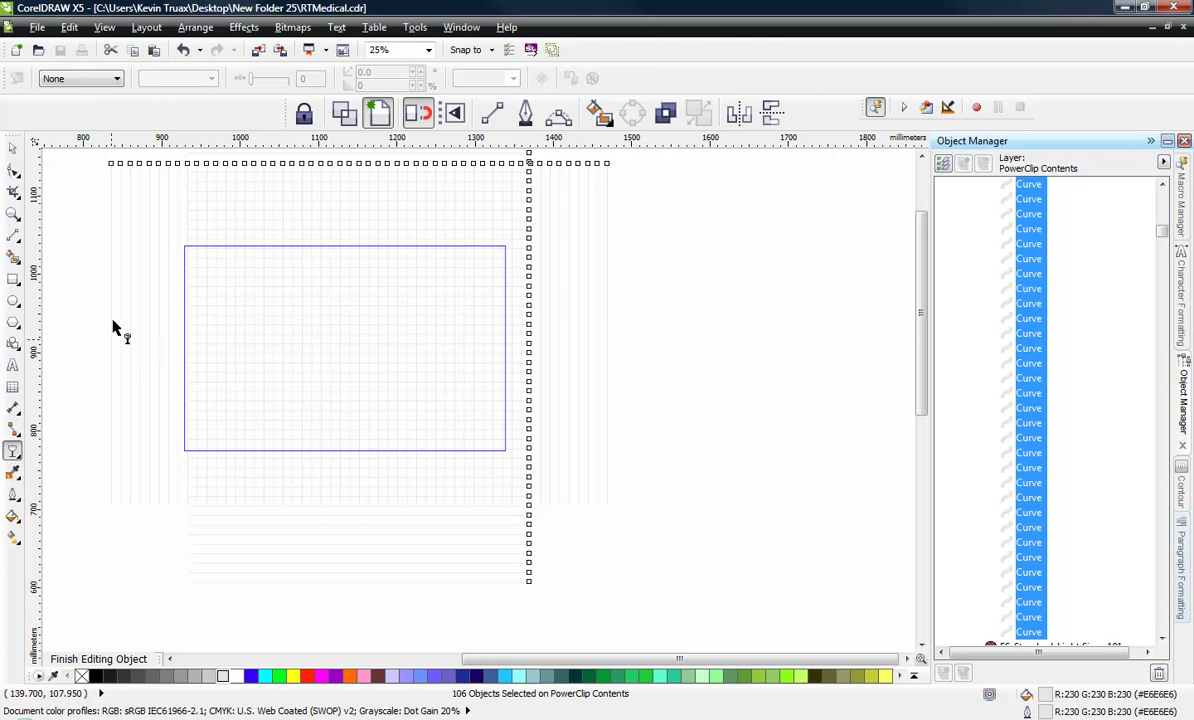
pyautogui.click(112, 79)
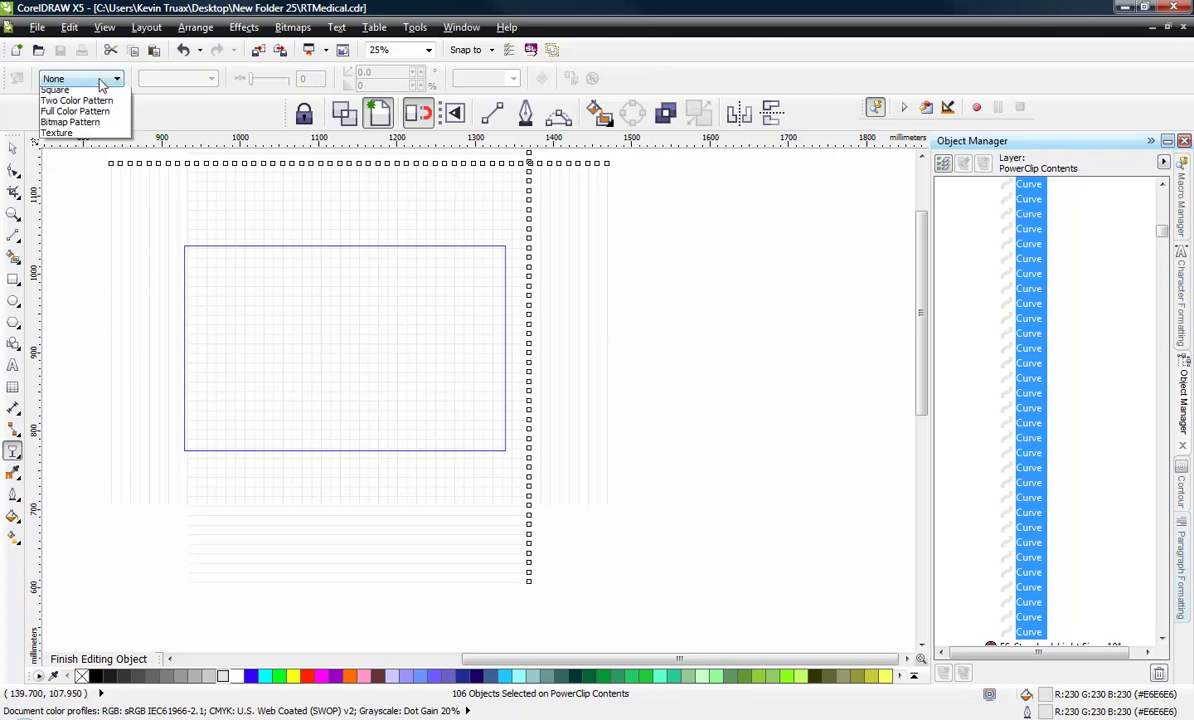
pyautogui.click(90, 98)
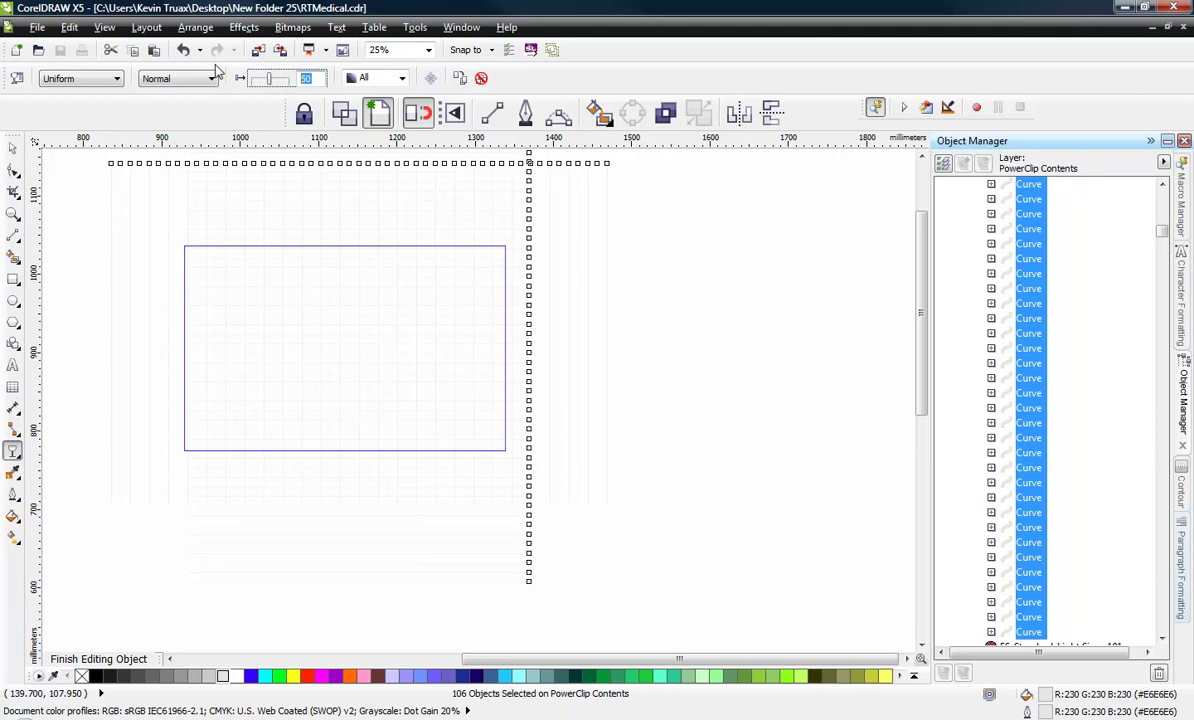
pyautogui.write('7')
pyautogui.press('Return')
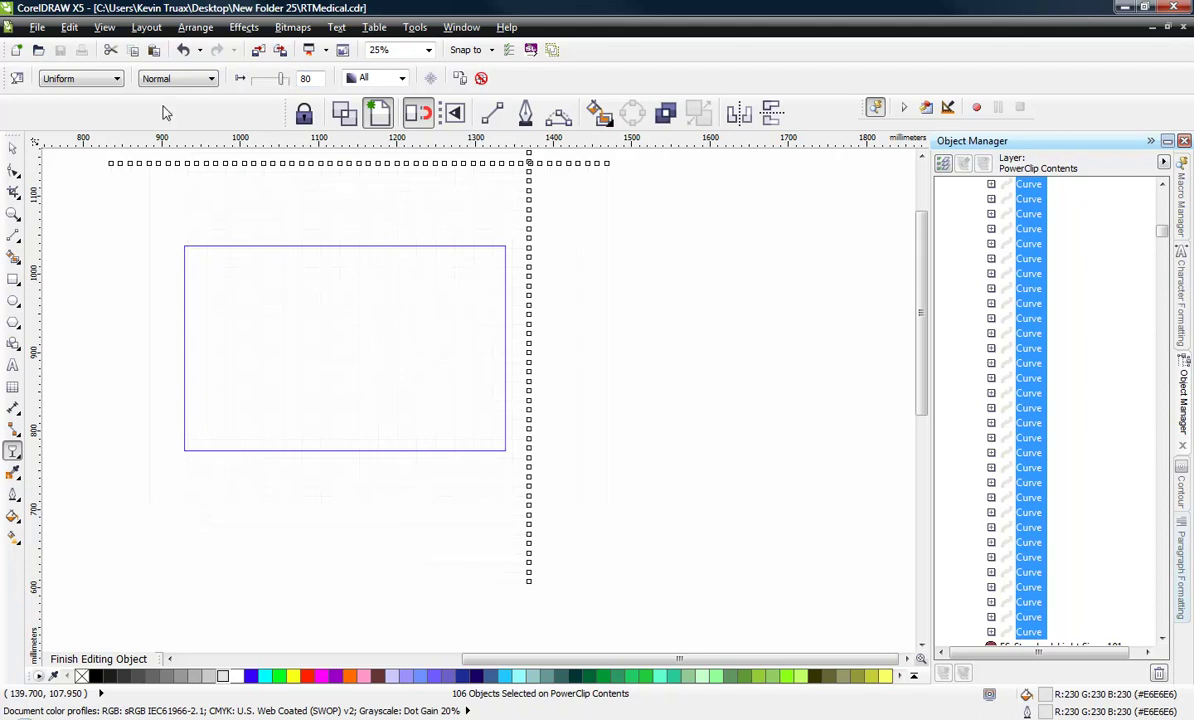
pyautogui.rightClick(267, 280)
pyautogui.click(300, 288)
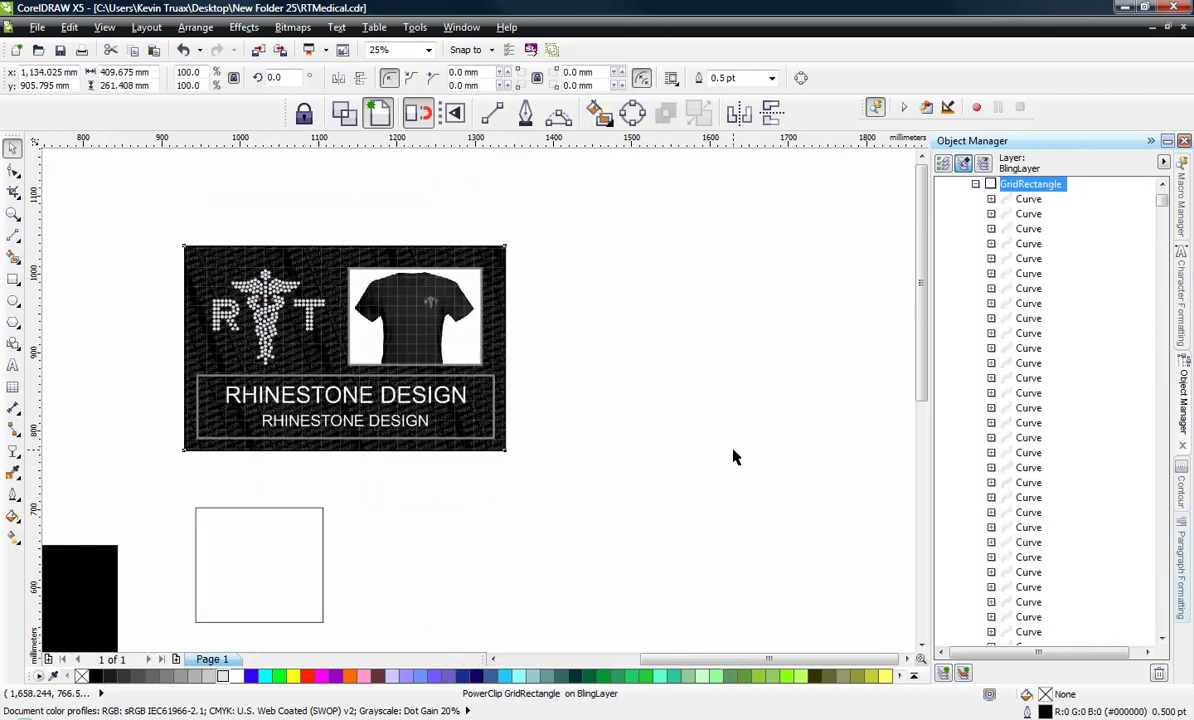
# - Examine the transparent grid over the T-shirt mockup and the rhinestone letter T
pyautogui.scroll(1, 343, 315)
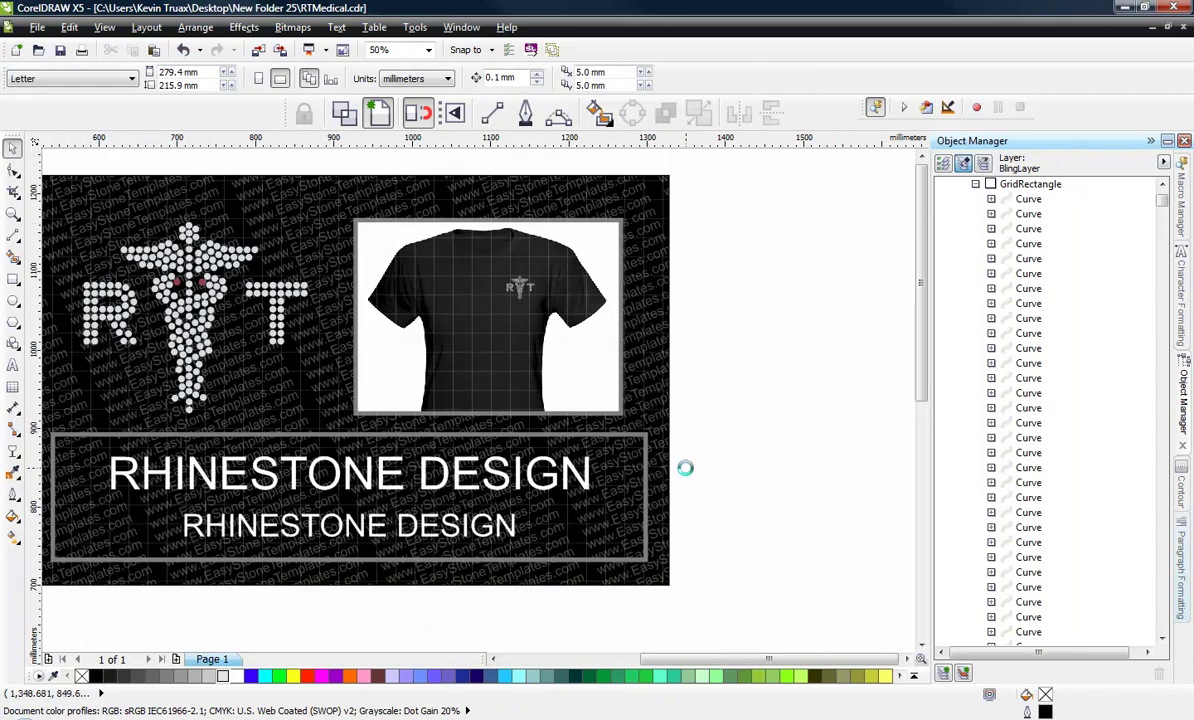
pyautogui.scroll(-2, 508, 428)
pyautogui.scroll(2, 515, 428)
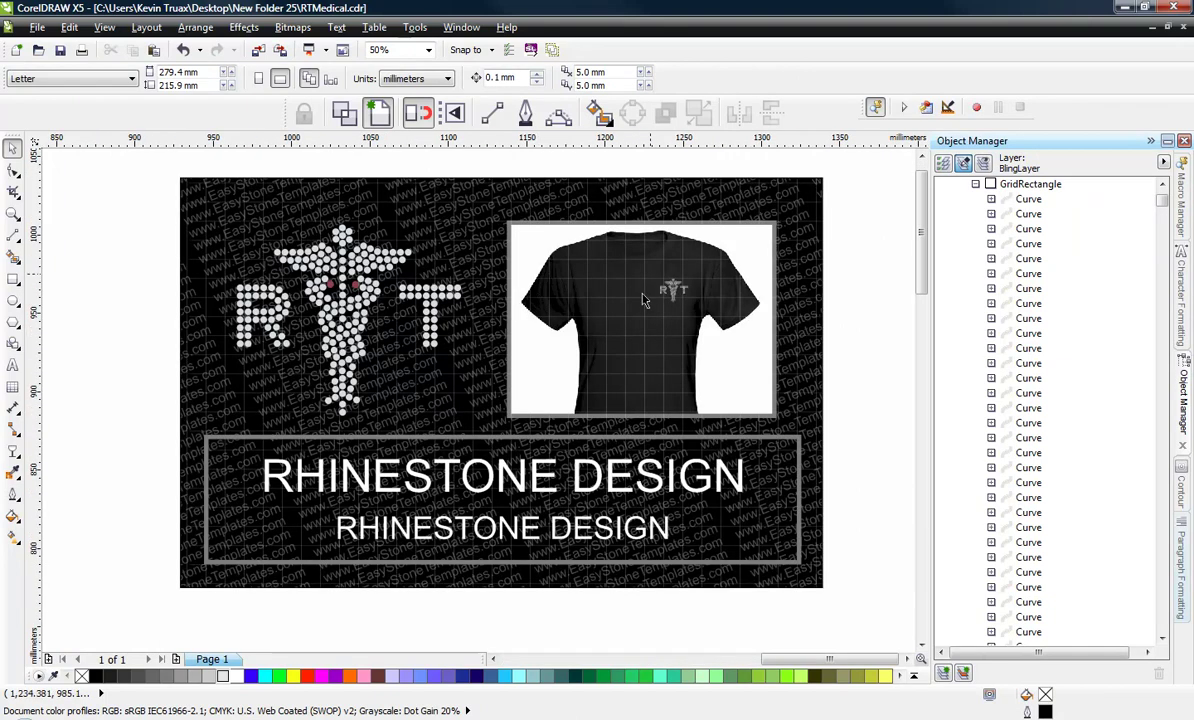
pyautogui.scroll(2, 640, 300)
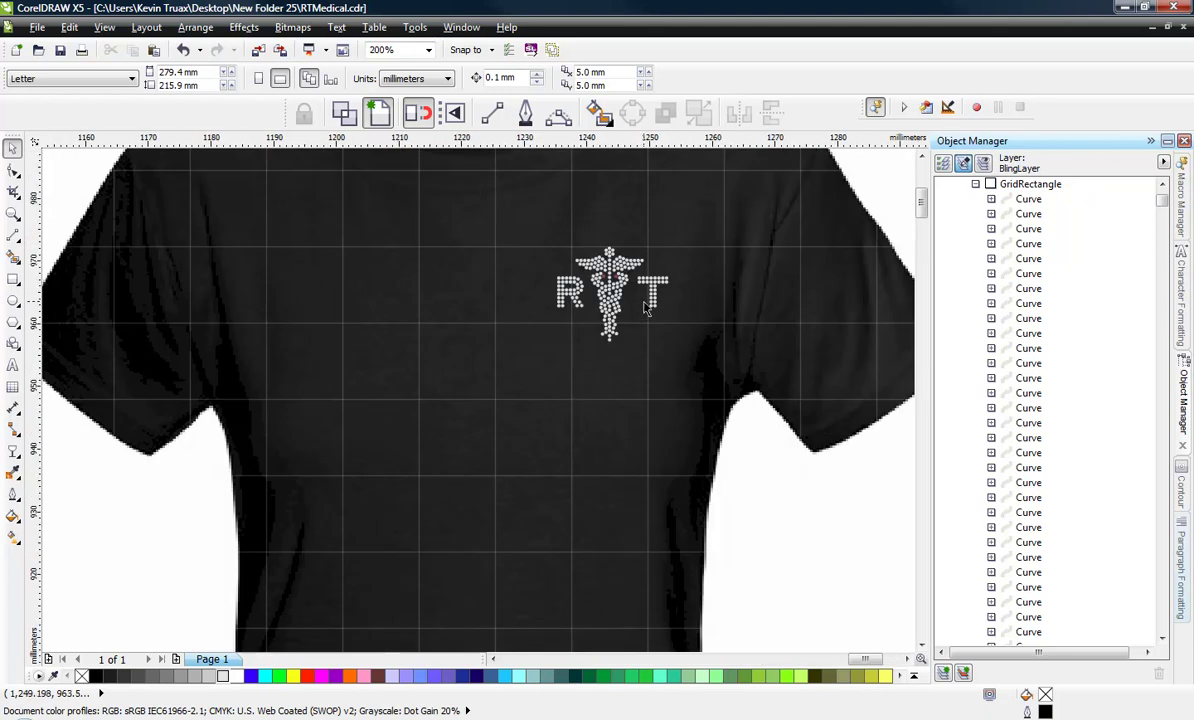
pyautogui.scroll(-3, 633, 310)
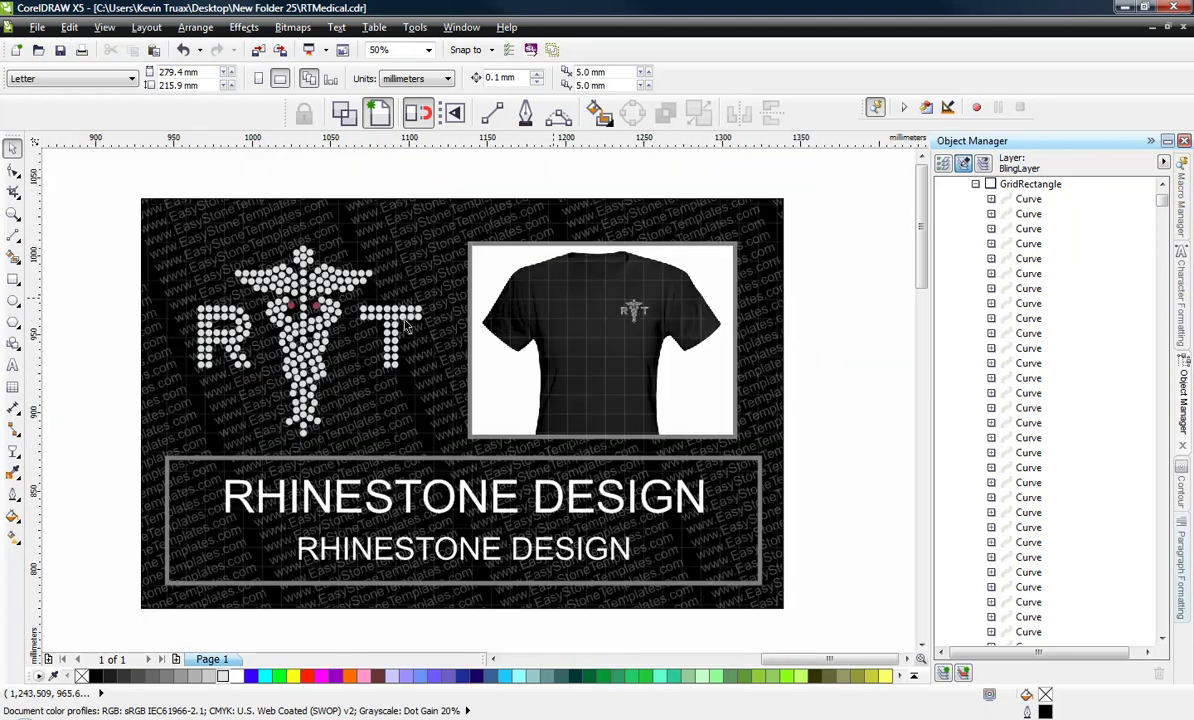
pyautogui.scroll(2, 336, 330)
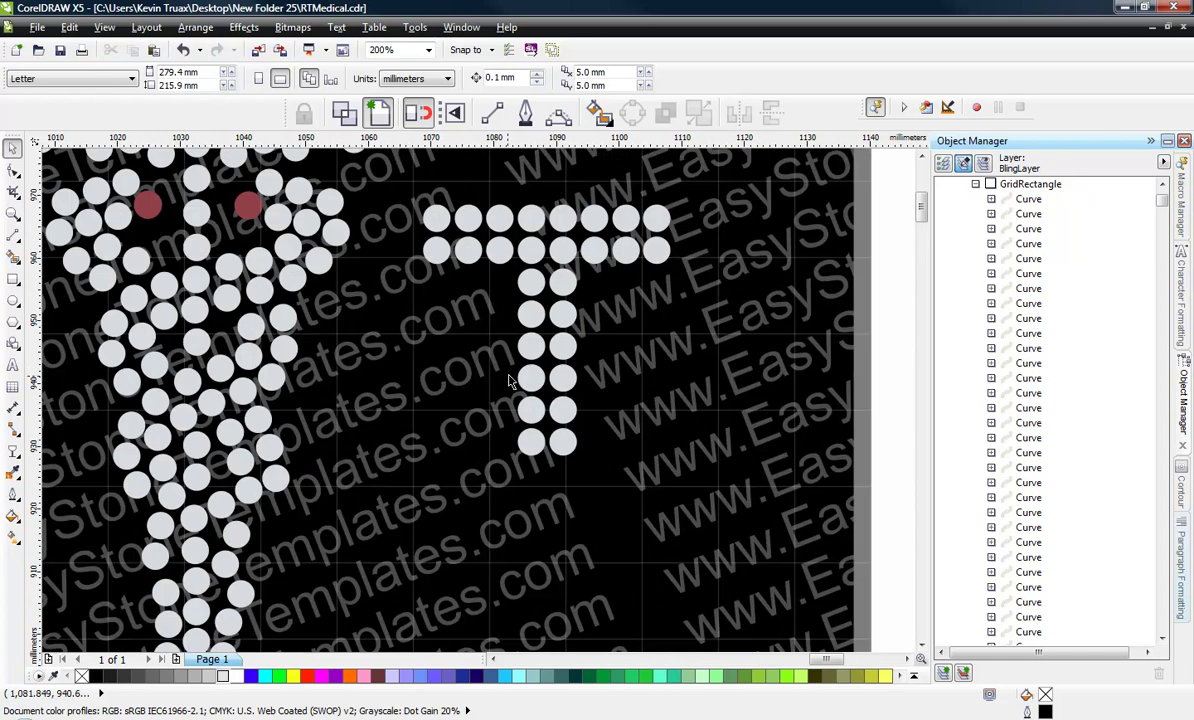
pyautogui.scroll(1, 518, 363)
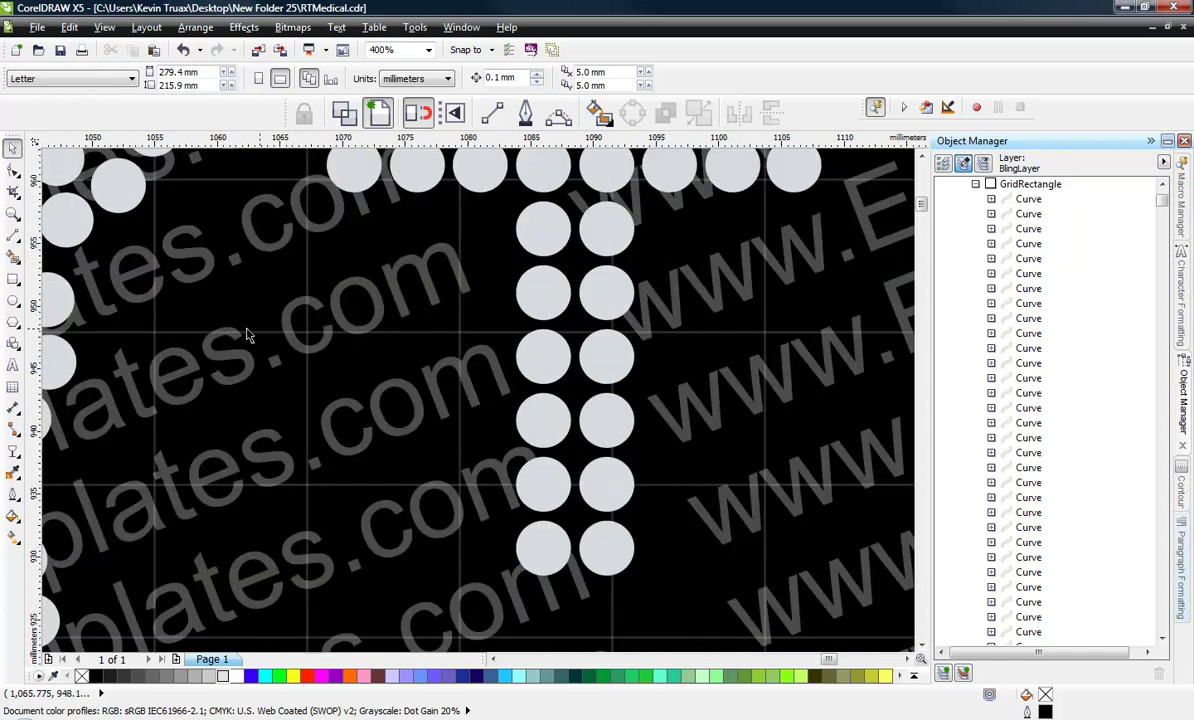
pyautogui.scroll(-3, 382, 347)
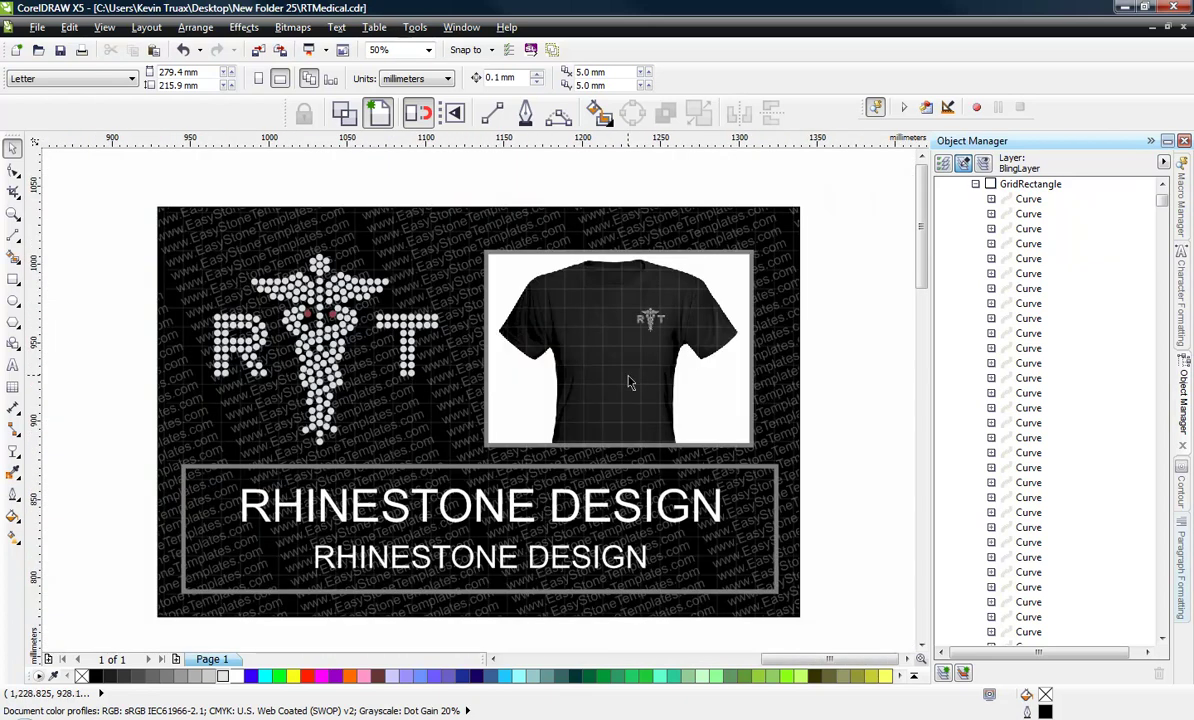
# - Edit the GridRectangle PowerClip contents, set the outline width of all grid lines to 4 pt, and finish editing
pyautogui.rightClick(612, 370)
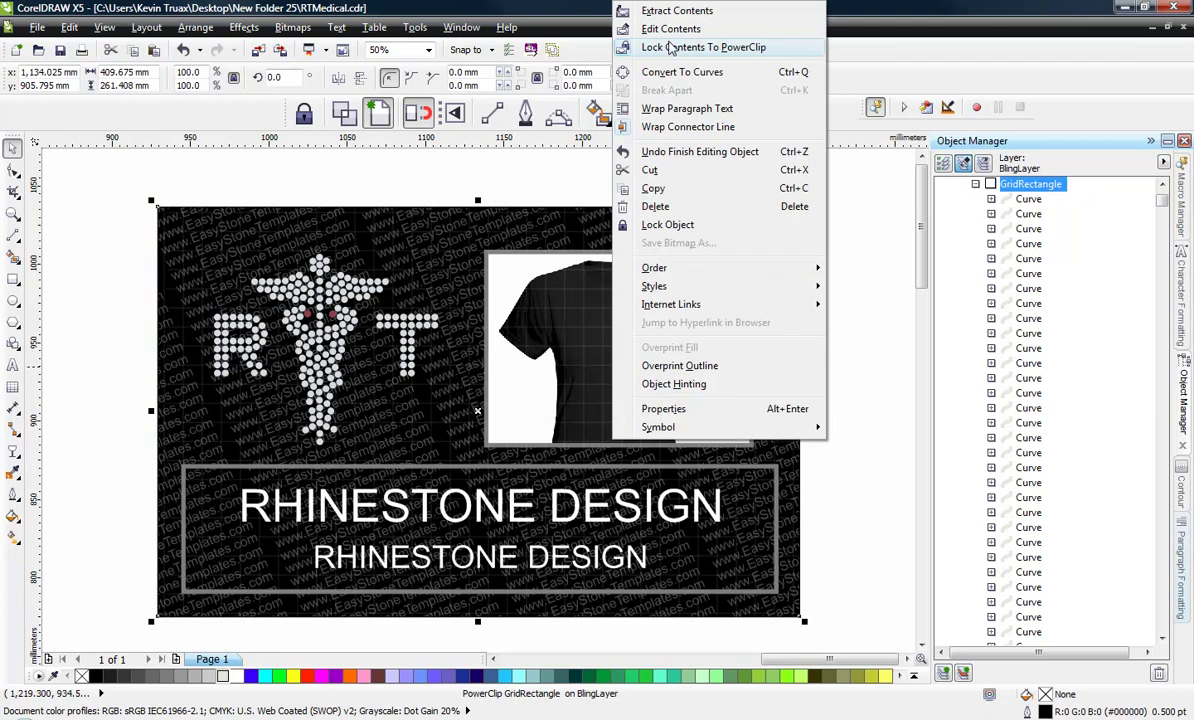
pyautogui.click(670, 28)
pyautogui.scroll(-3, 364, 213)
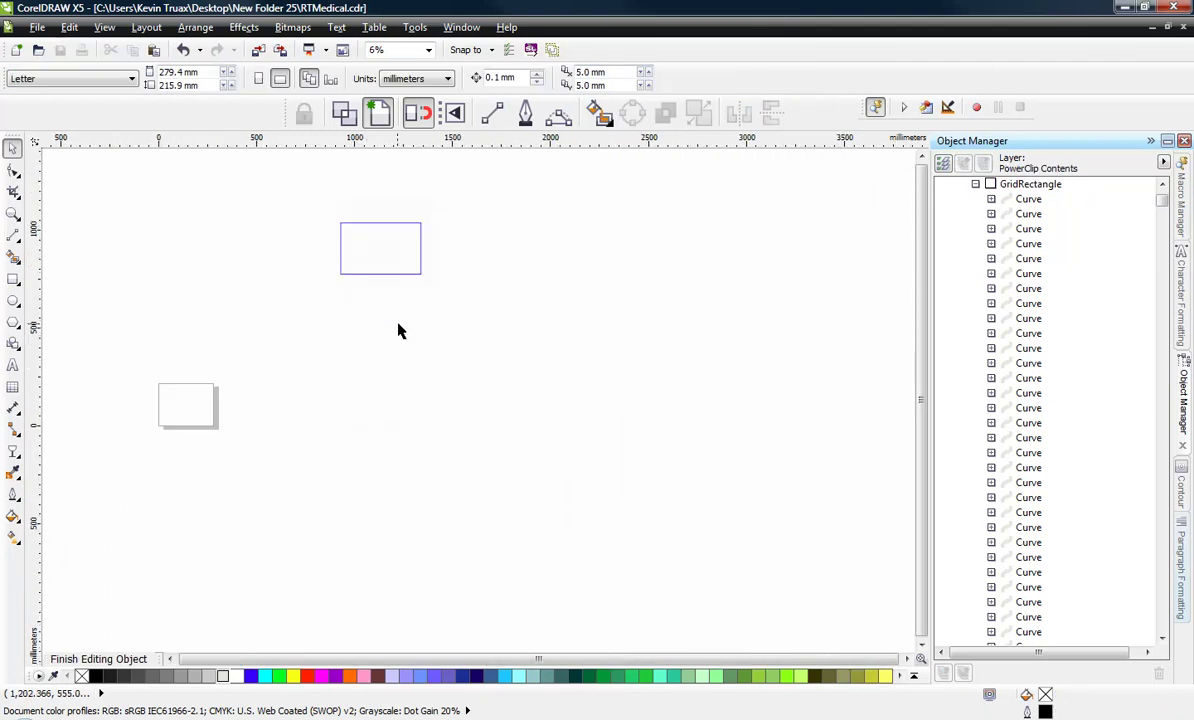
pyautogui.moveTo(227, 386); pyautogui.dragTo(628, 176)
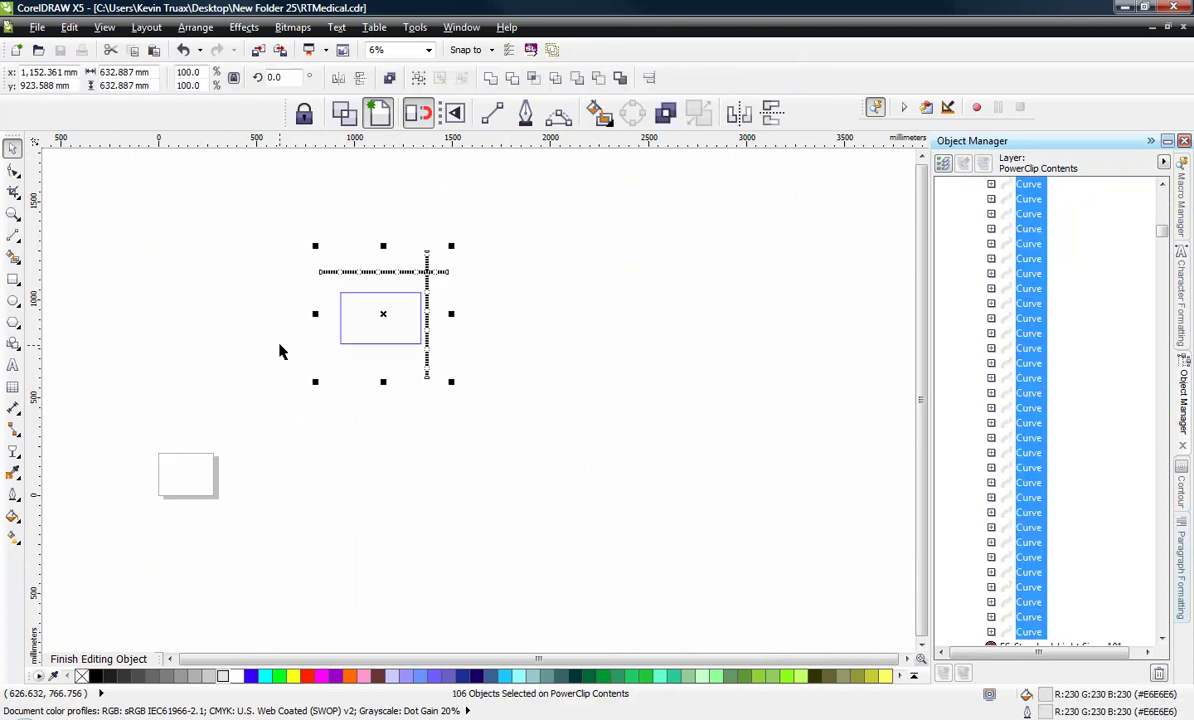
pyautogui.click(13, 495)
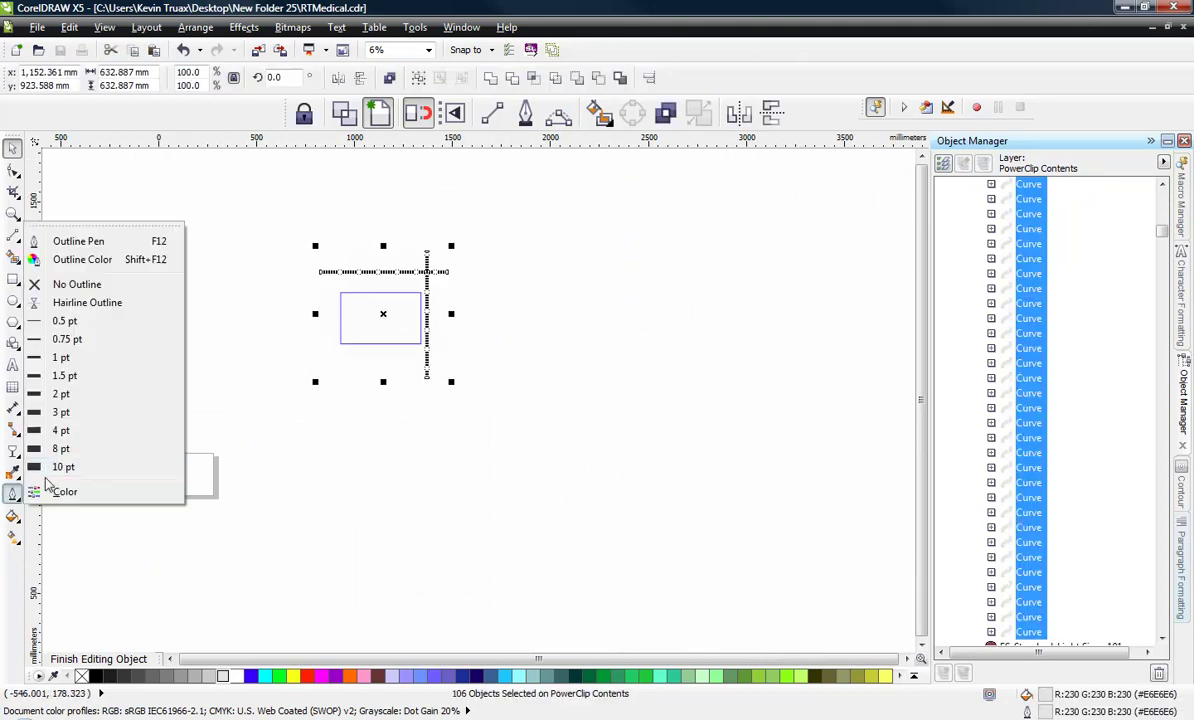
pyautogui.click(60, 449)
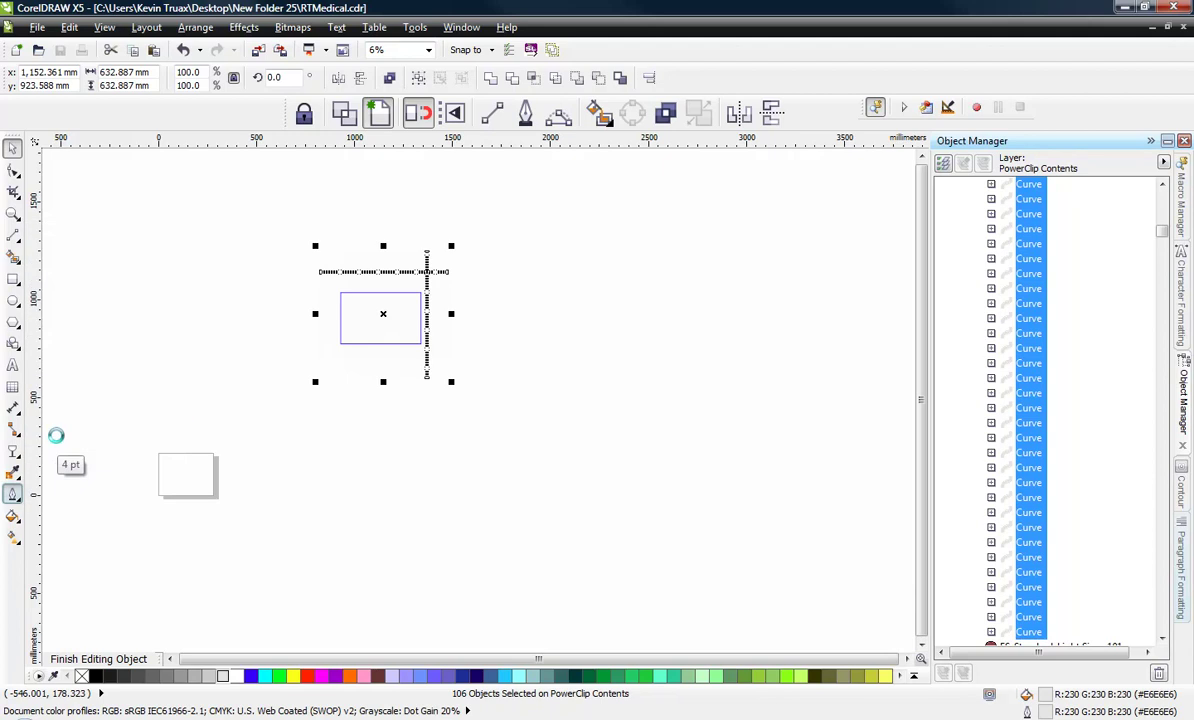
pyautogui.click(152, 189)
pyautogui.rightClick(358, 291)
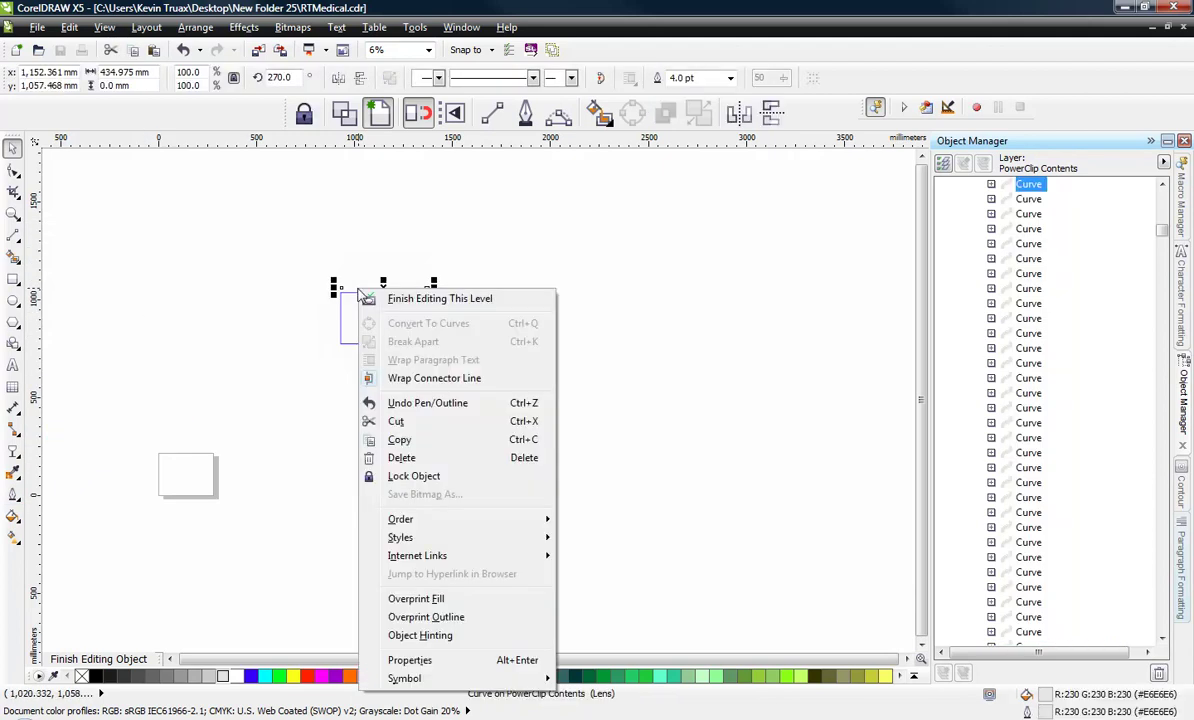
pyautogui.click(398, 298)
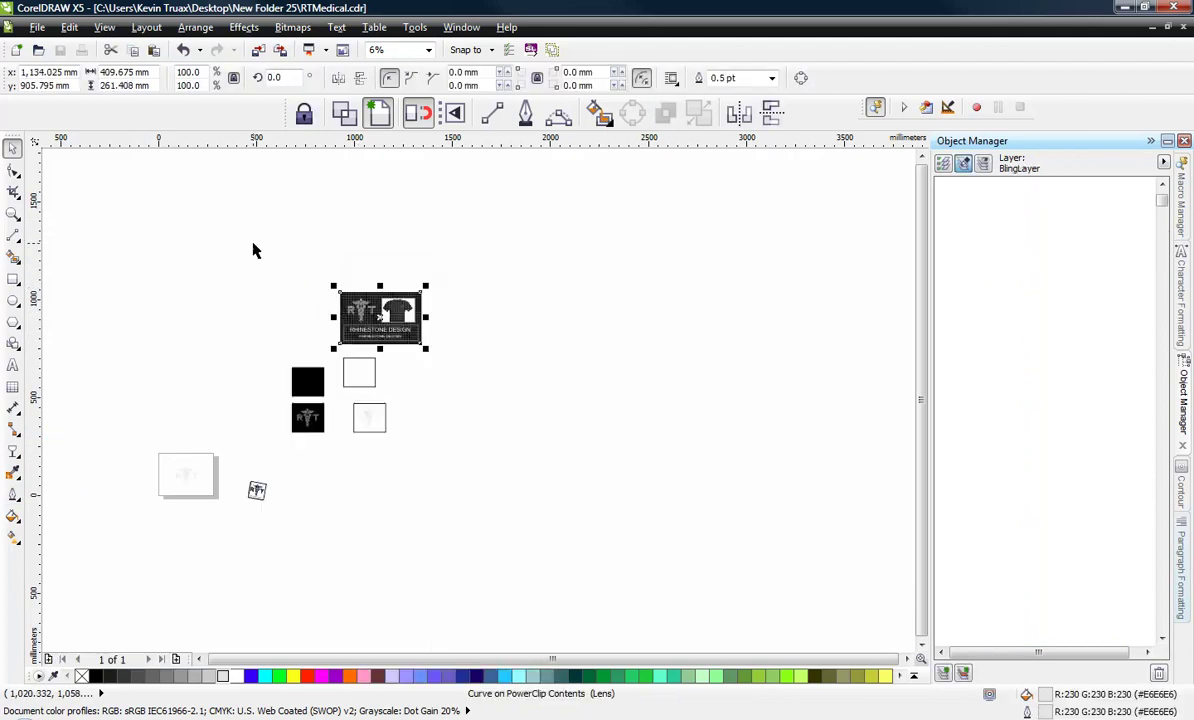
pyautogui.click(253, 246)
pyautogui.scroll(2, 360, 288)
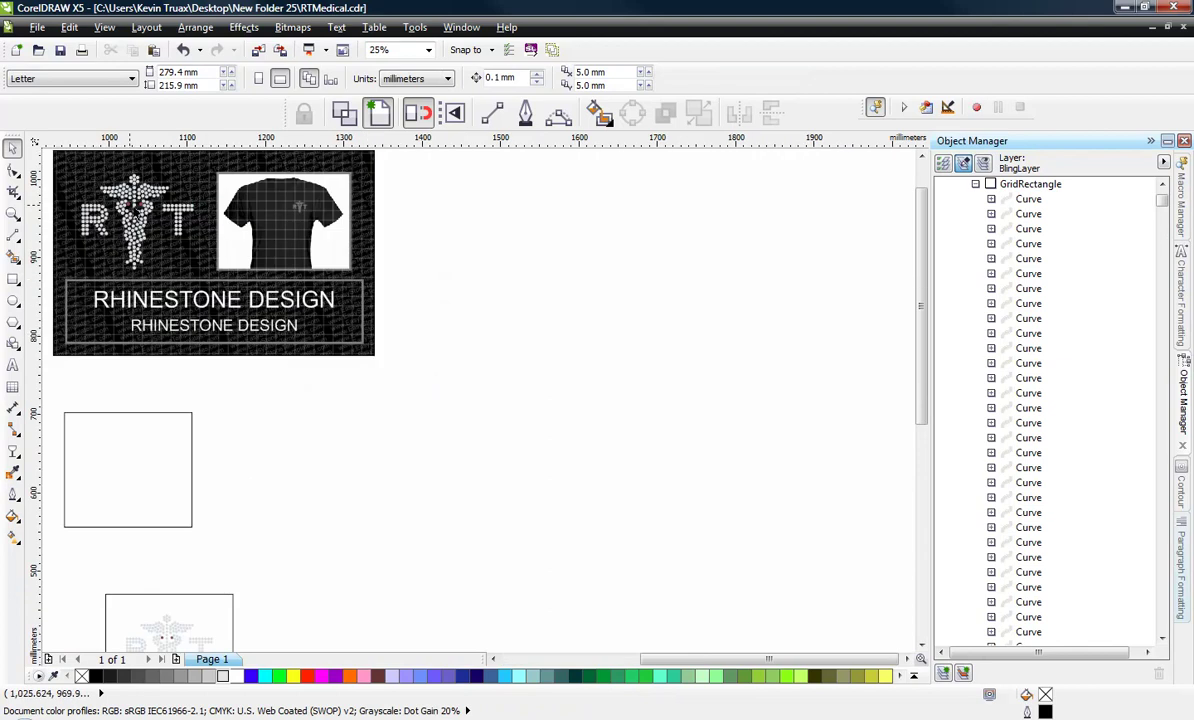
pyautogui.scroll(2, 250, 240)
pyautogui.scroll(1, 466, 333)
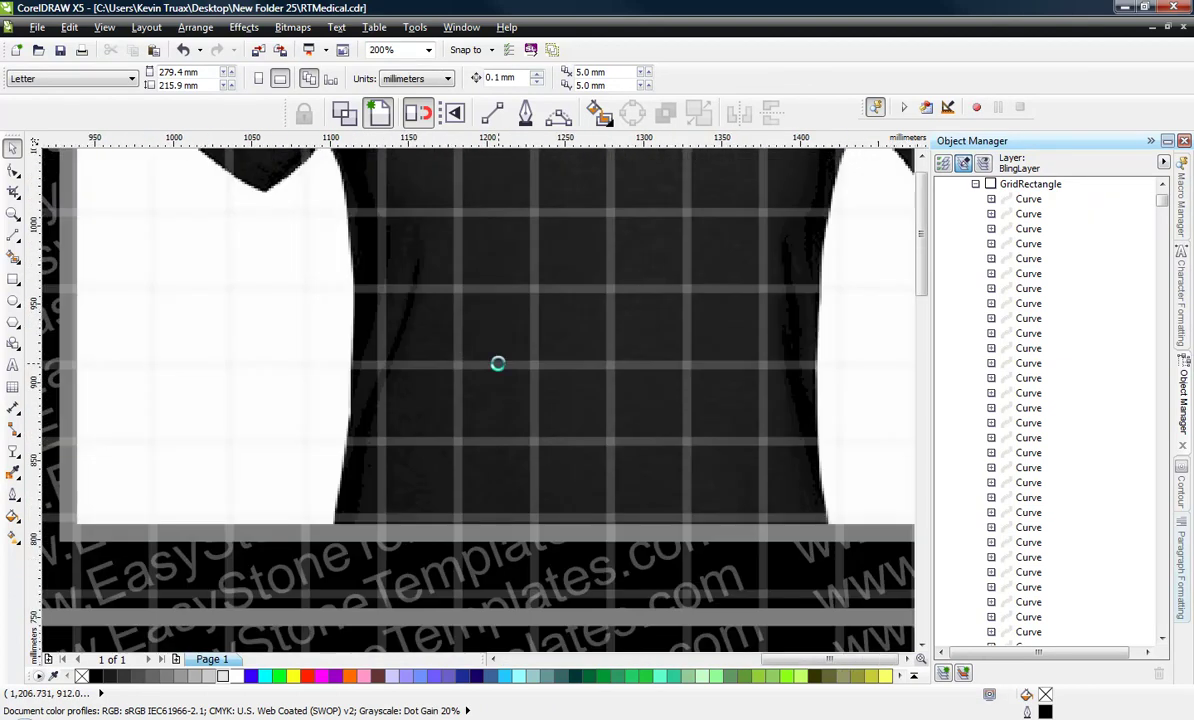
pyautogui.scroll(-2, 498, 360)
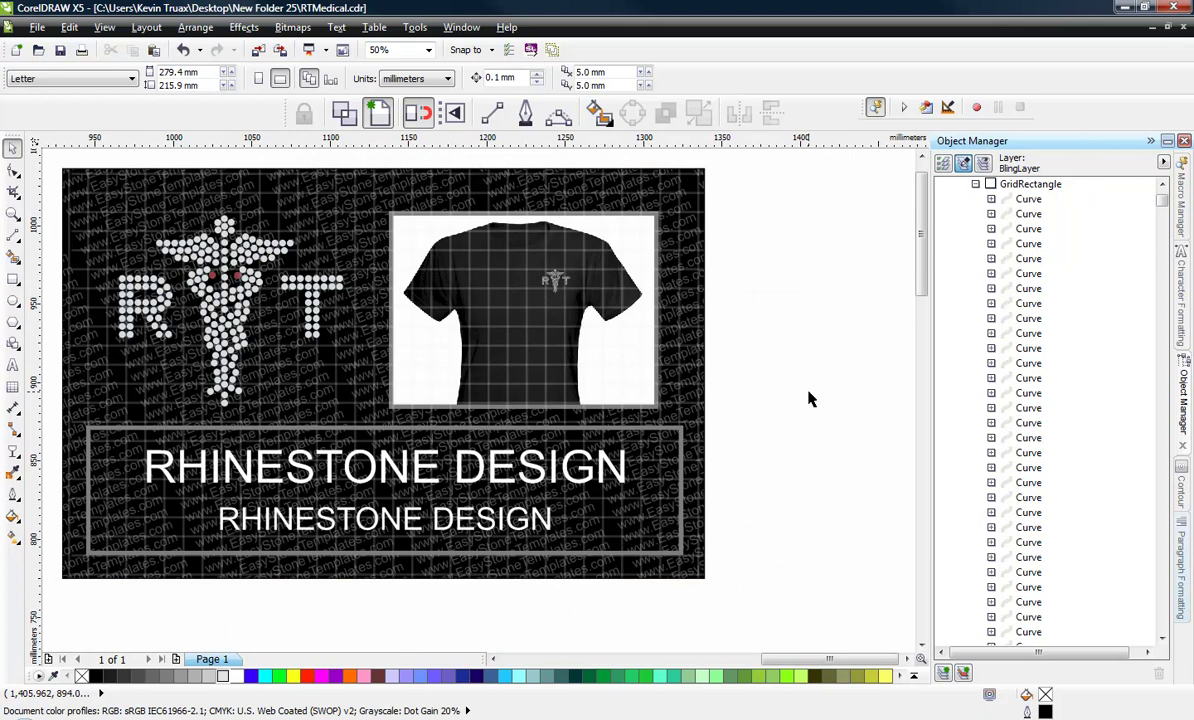
# - Fill the larger RHINESTONE DESIGN caption line with mint green #66FFCC
pyautogui.scroll(2, 218, 461)
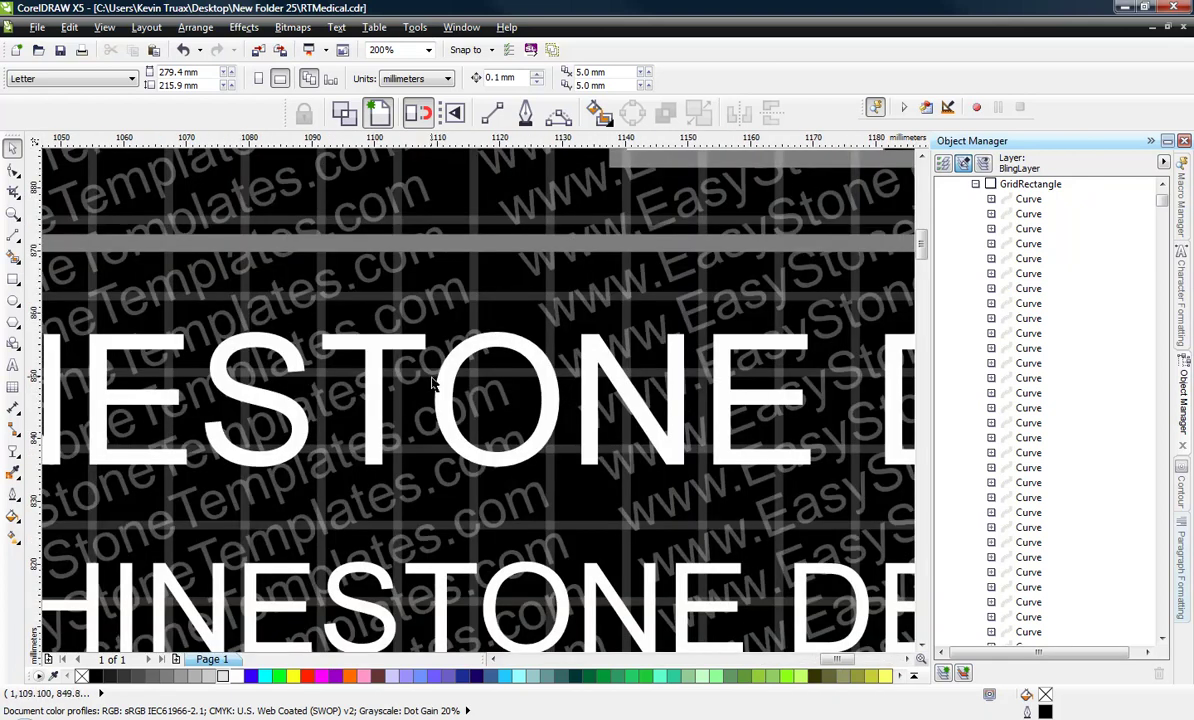
pyautogui.click(352, 362)
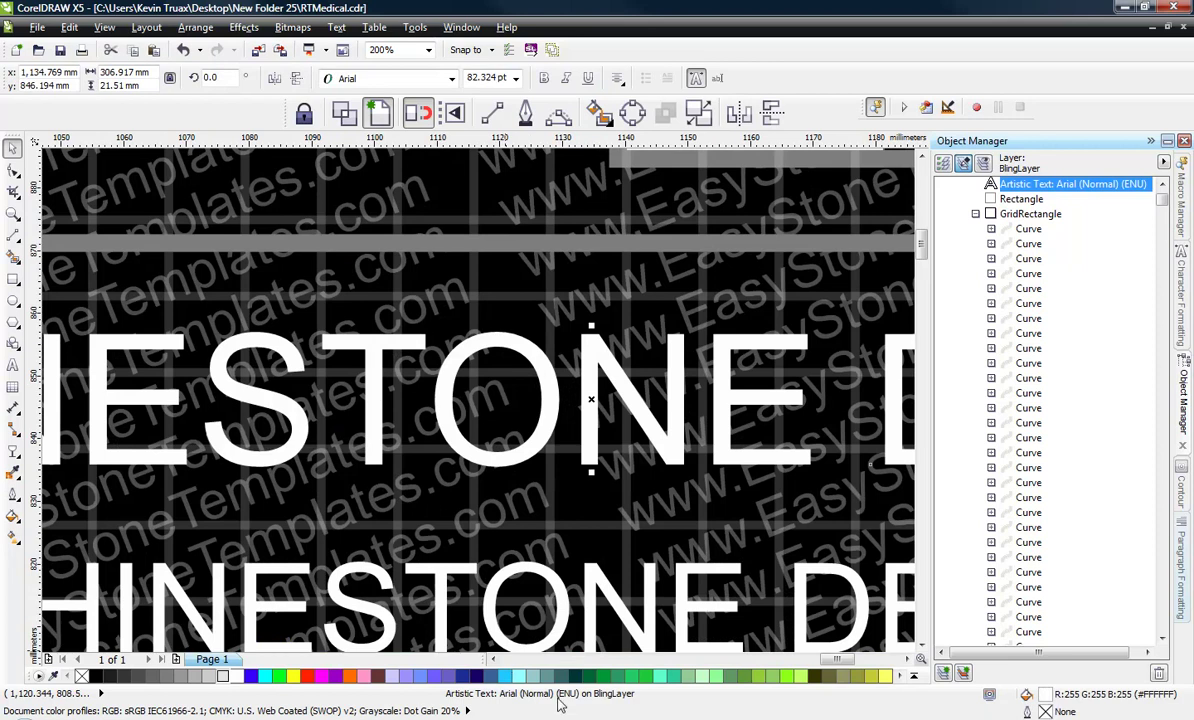
pyautogui.click(659, 676)
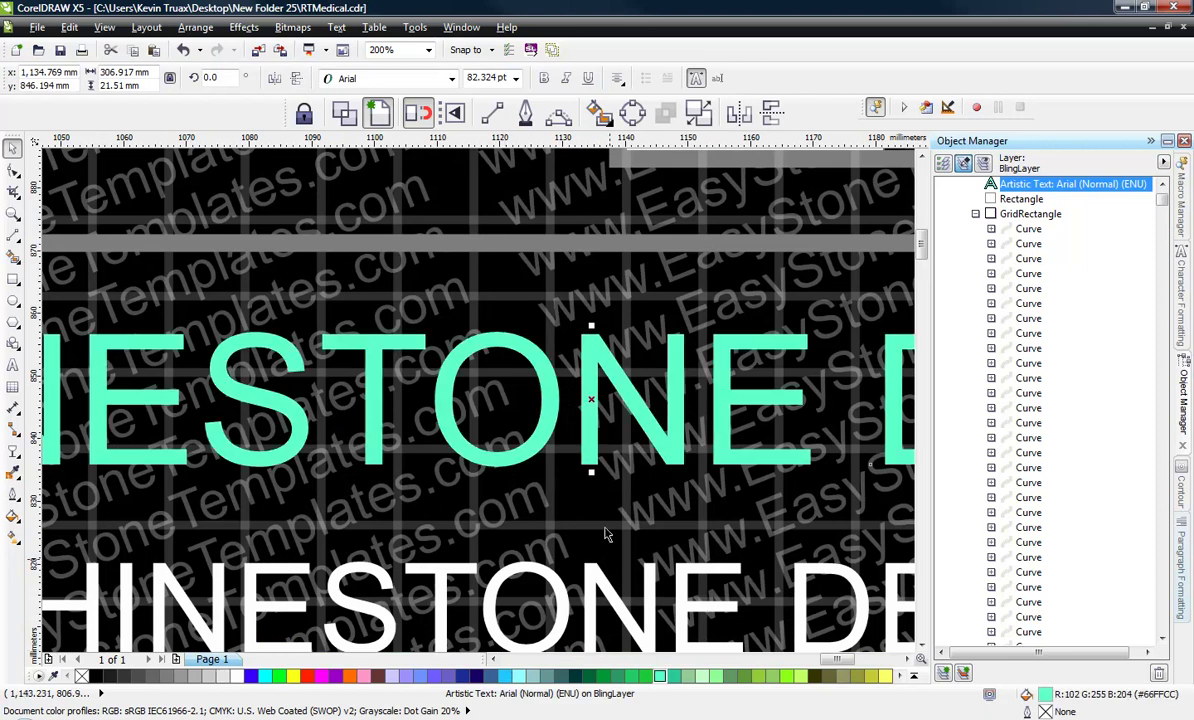
pyautogui.click(597, 495)
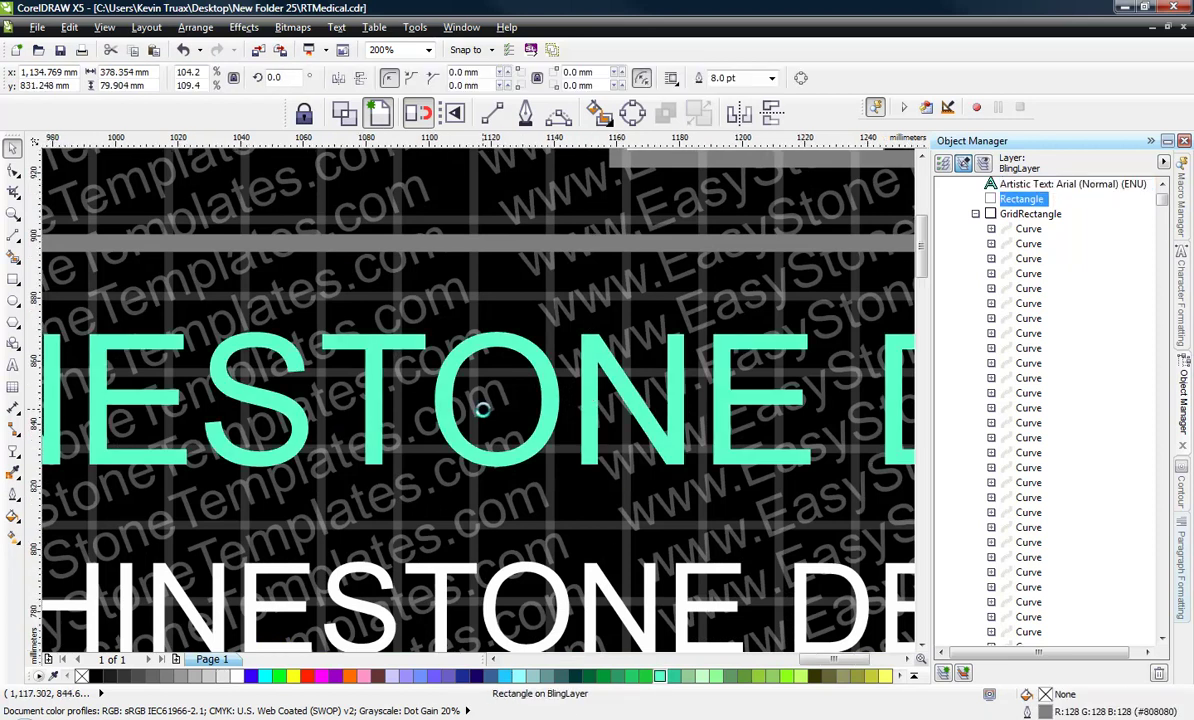
pyautogui.press('F3')
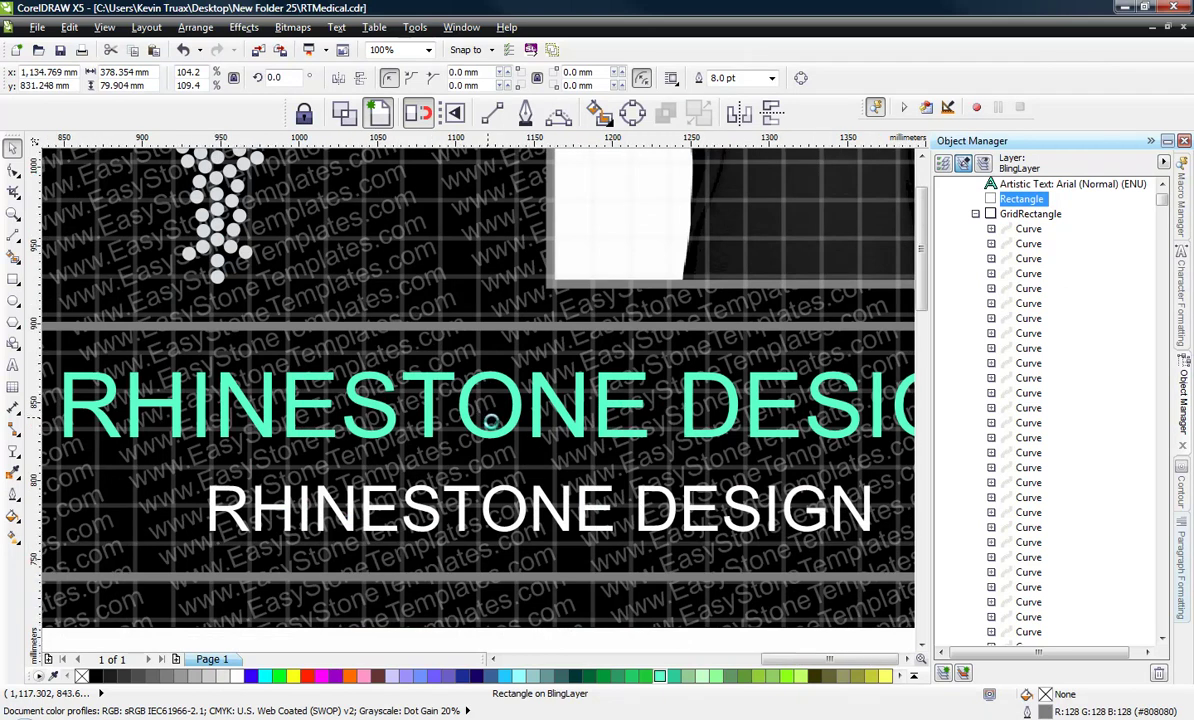
pyautogui.scroll(2, 248, 261)
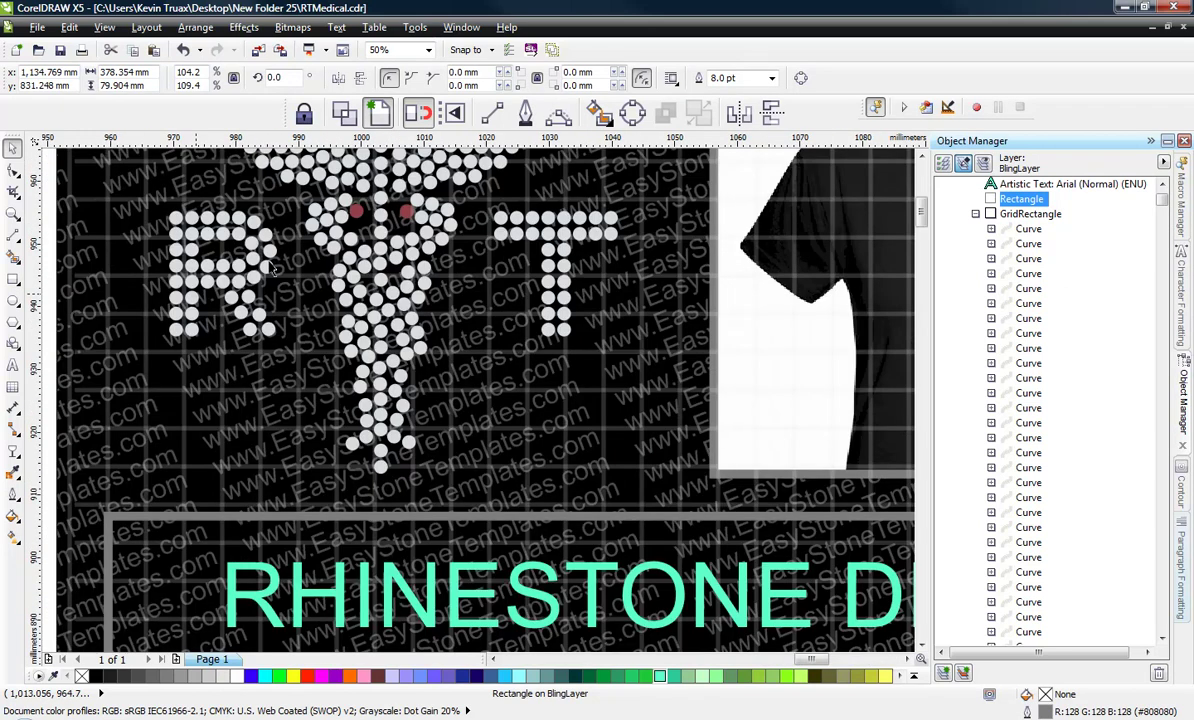
# - Select a single rhinestone in the lower part of letter R beneath the grid and fill it with magenta #FF00FF
pyautogui.scroll(1, 210, 311)
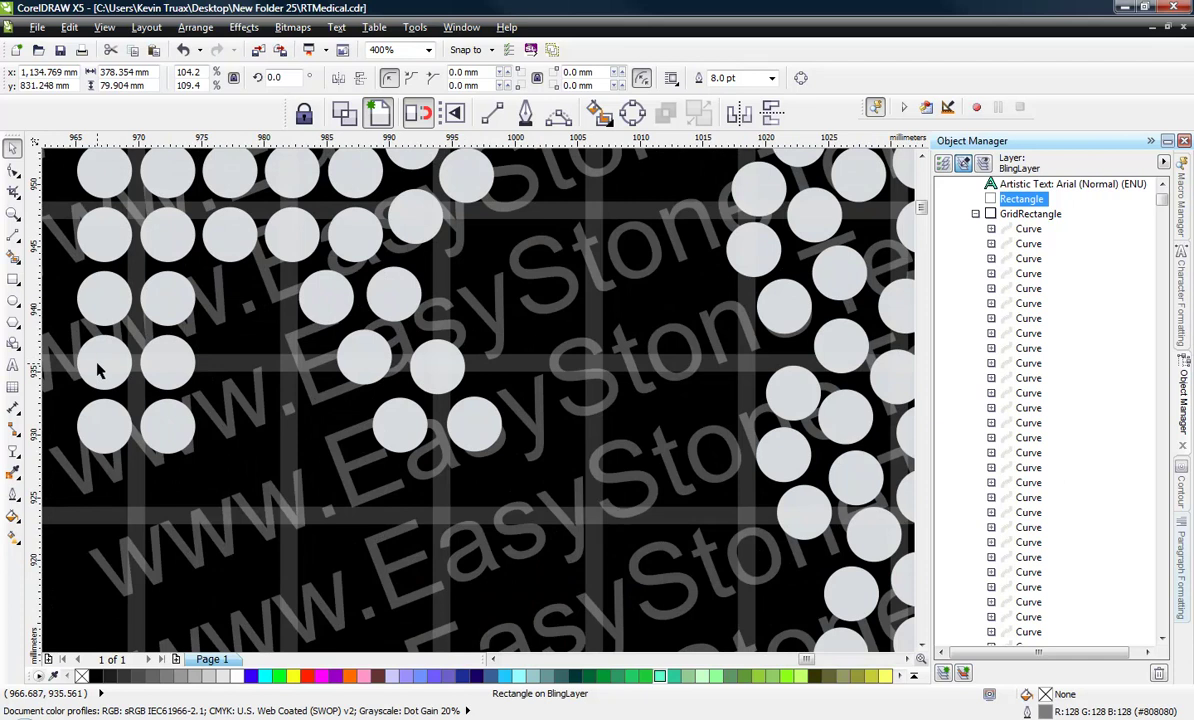
pyautogui.scroll(1, 95, 365)
pyautogui.click(240, 328)
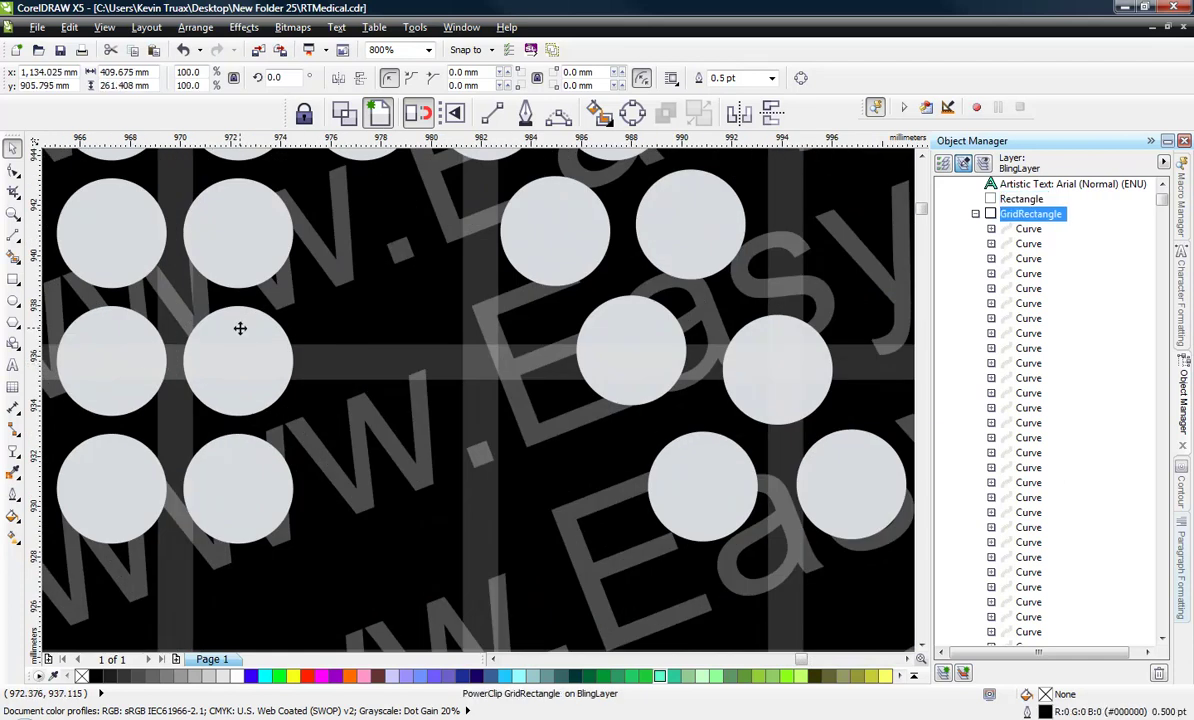
pyautogui.rightClick(240, 328)
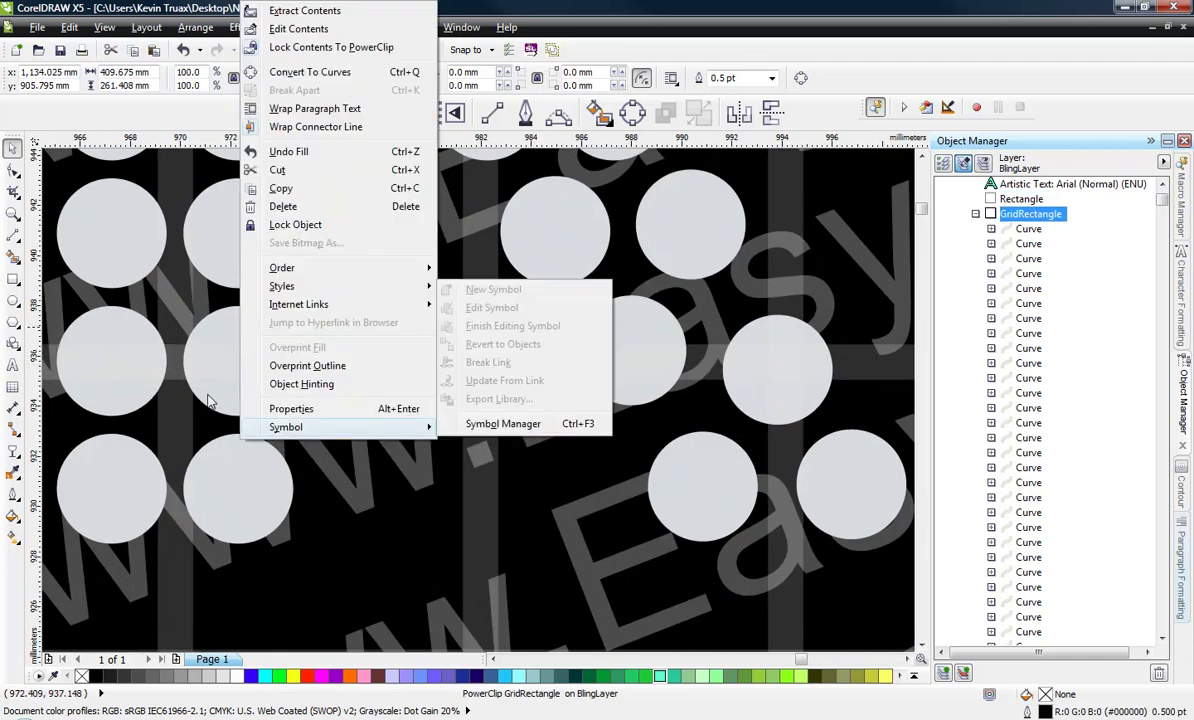
pyautogui.click(200, 378)
pyautogui.keyDown('ctrl'); pyautogui.click(208, 393); pyautogui.keyUp('ctrl')
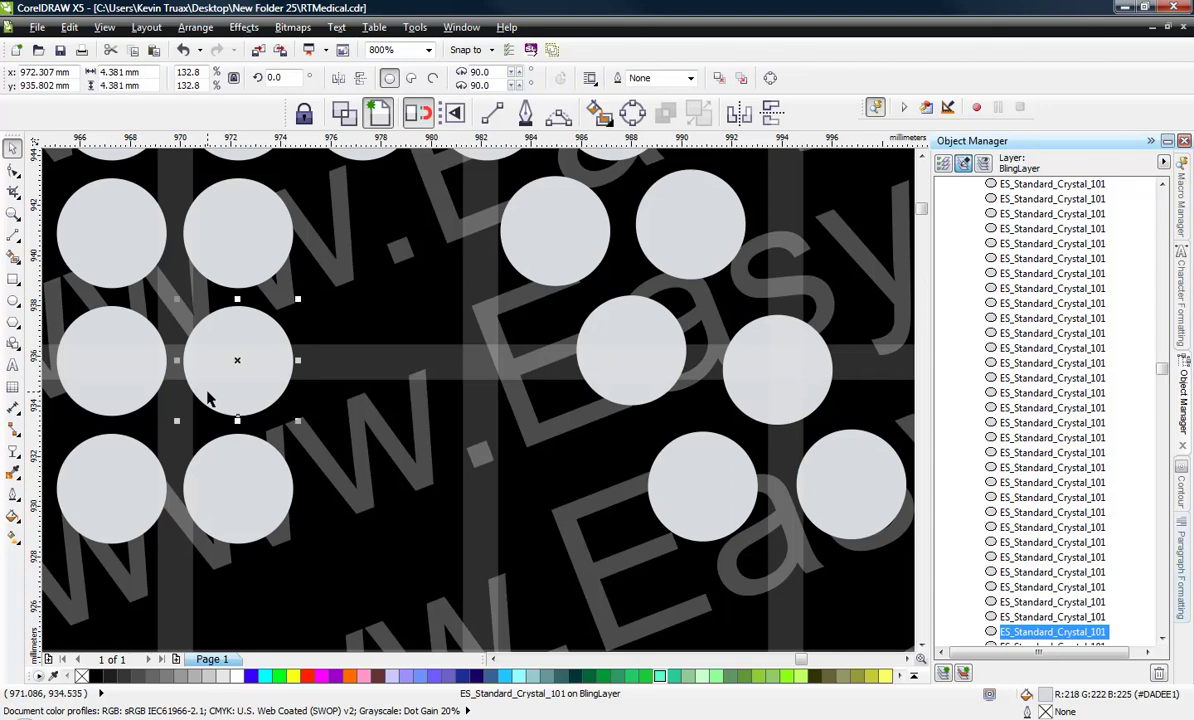
pyautogui.click(321, 676)
pyautogui.click(296, 490)
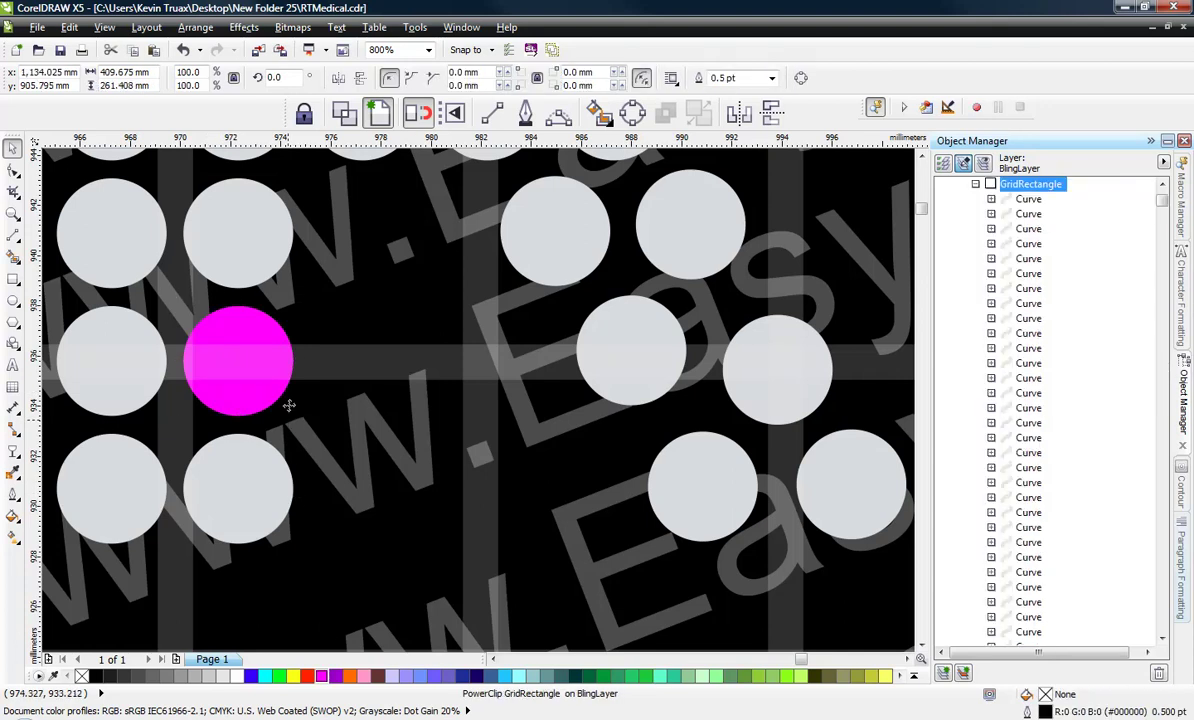
# - Examine at close range how the transparent grid lines cross the magenta rhinestone in letter R
pyautogui.keyDown('ctrl'); pyautogui.click(244, 322); pyautogui.keyUp('ctrl')
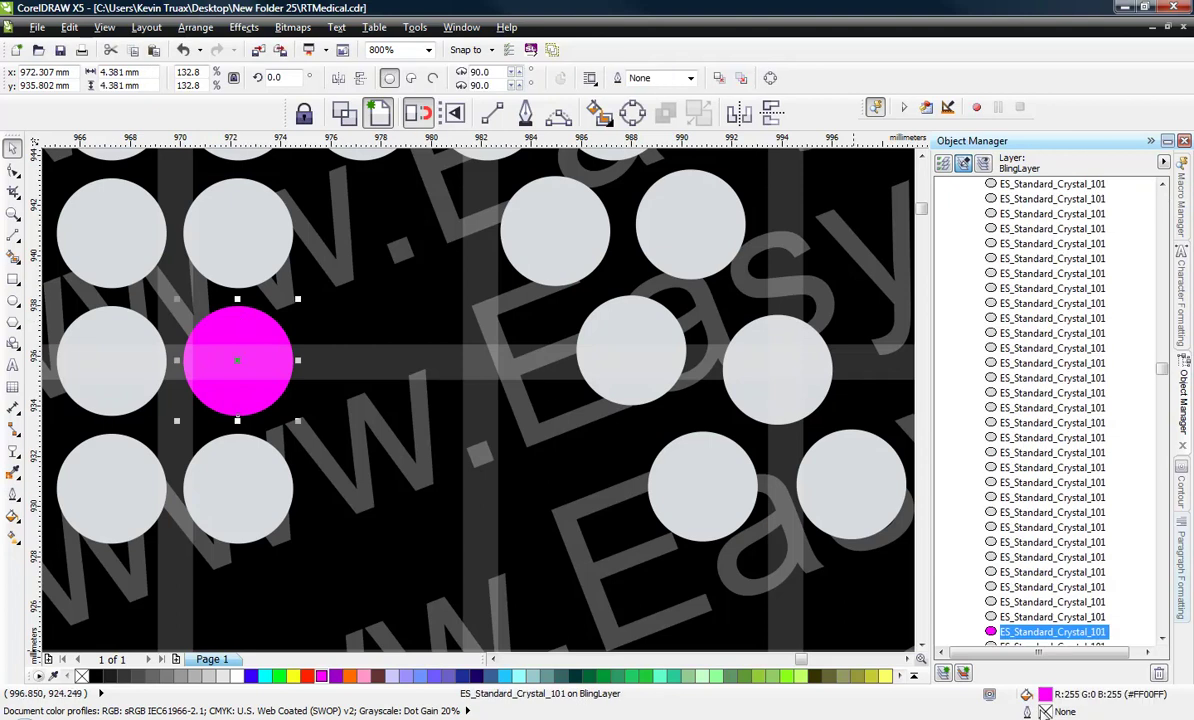
pyautogui.click(437, 368)
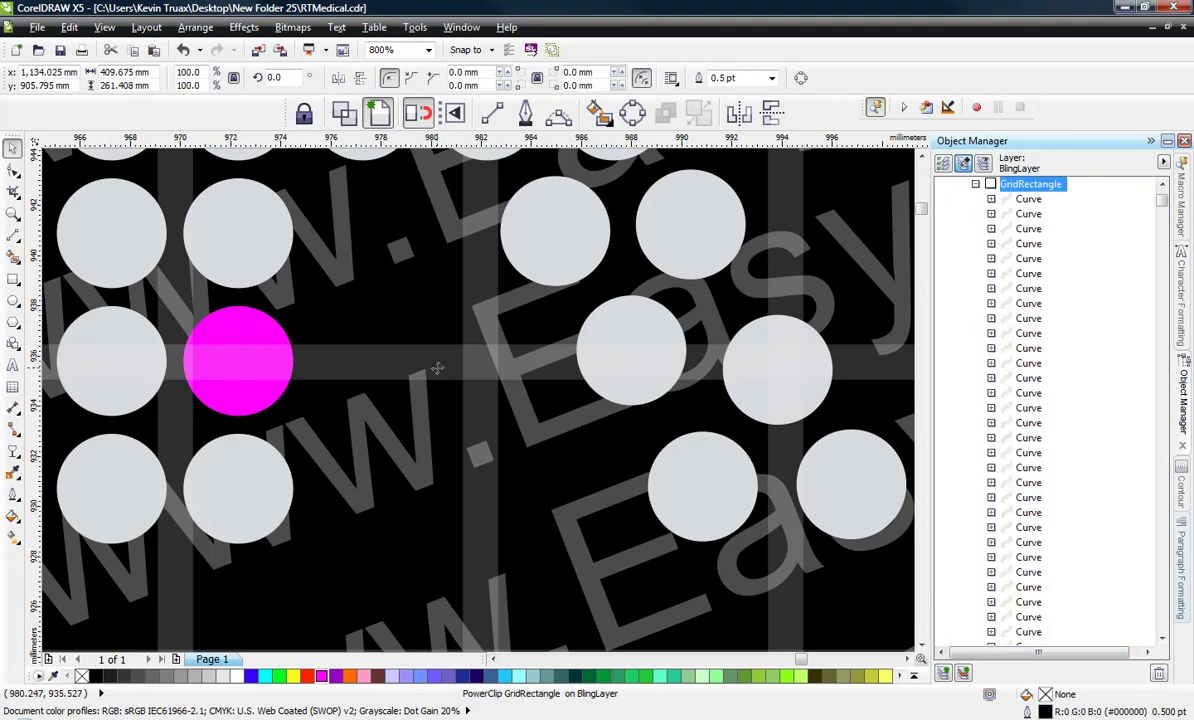
pyautogui.scroll(-1, 480, 376)
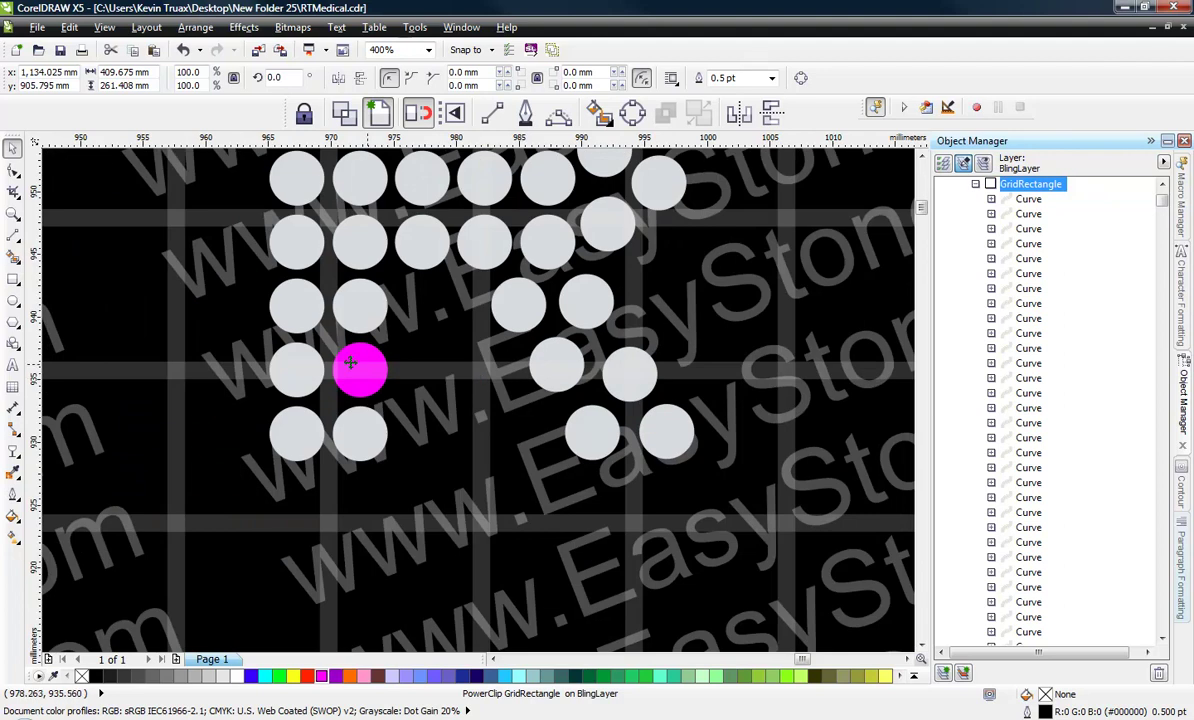
pyautogui.scroll(4, 349, 362)
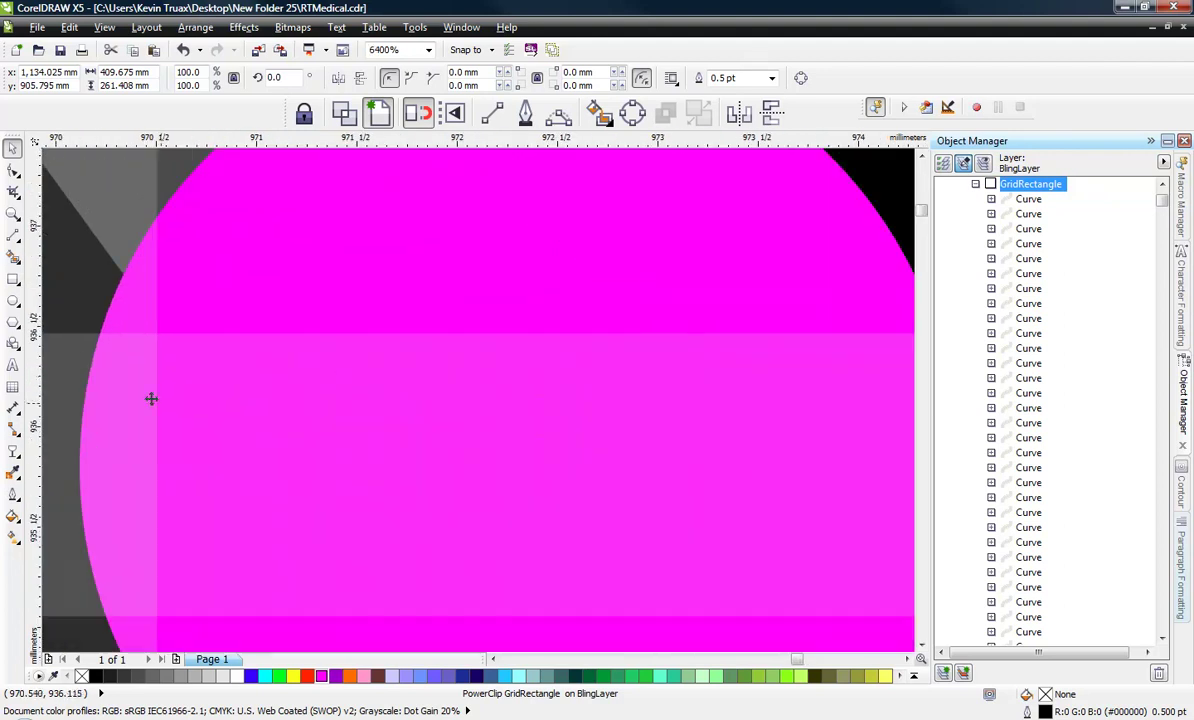
pyautogui.scroll(-2, 205, 362)
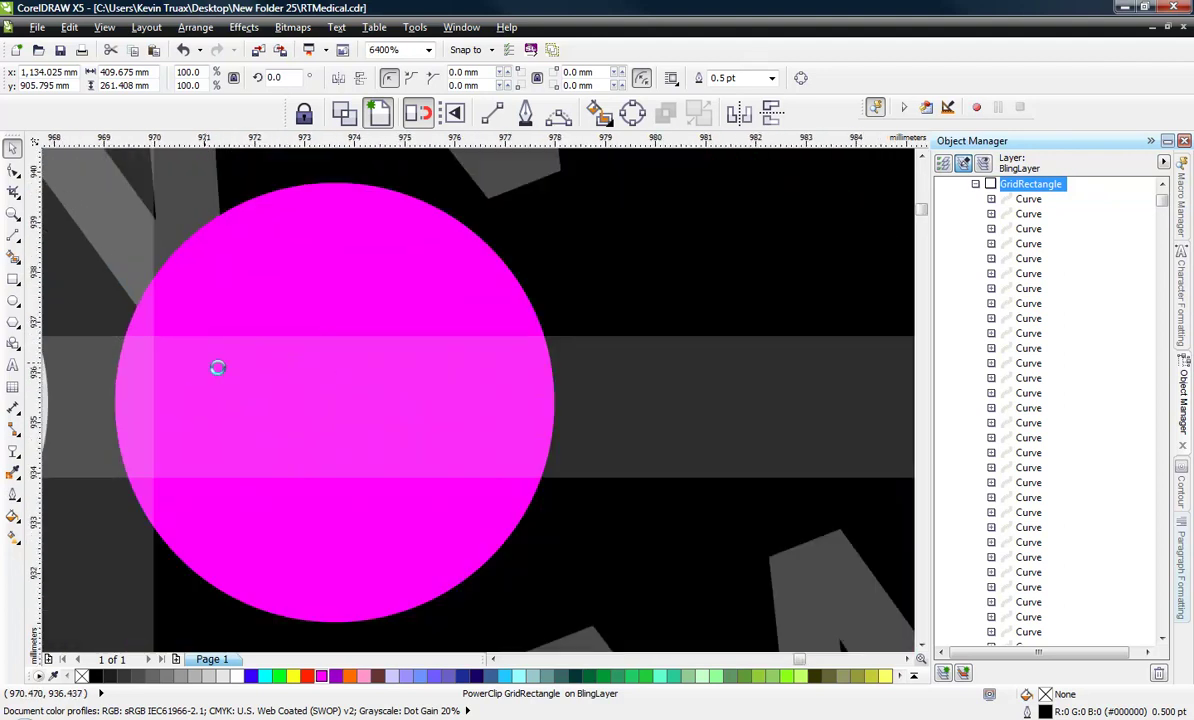
pyautogui.scroll(-5, 306, 405)
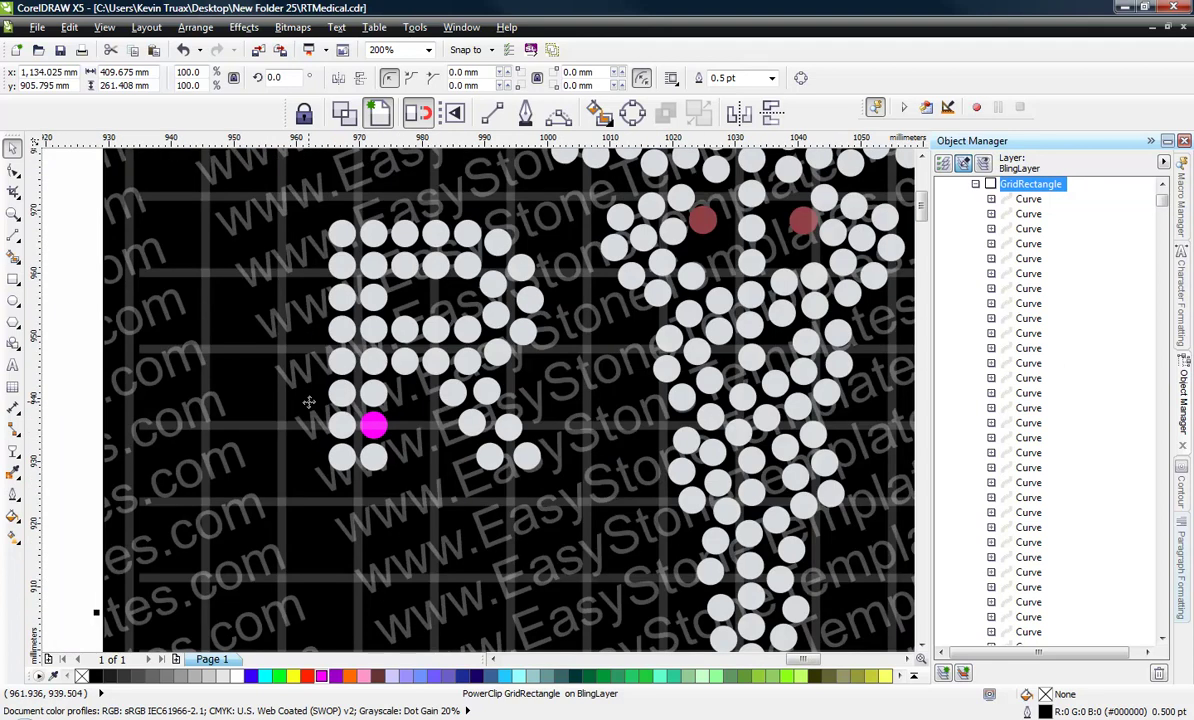
# - Undo the magenta fill of the rhinestone in letter R and clear the selection
pyautogui.click(335, 460)
pyautogui.scroll(-2, 224, 463)
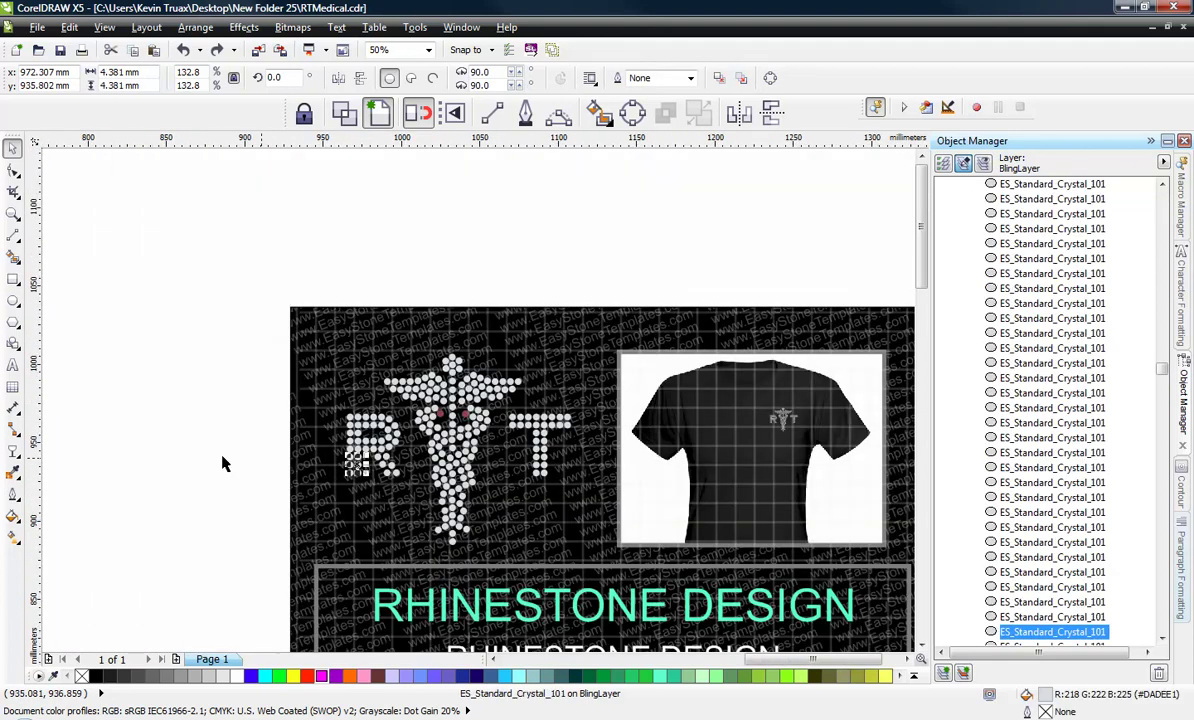
pyautogui.click(213, 362)
pyautogui.scroll(-2, 213, 362)
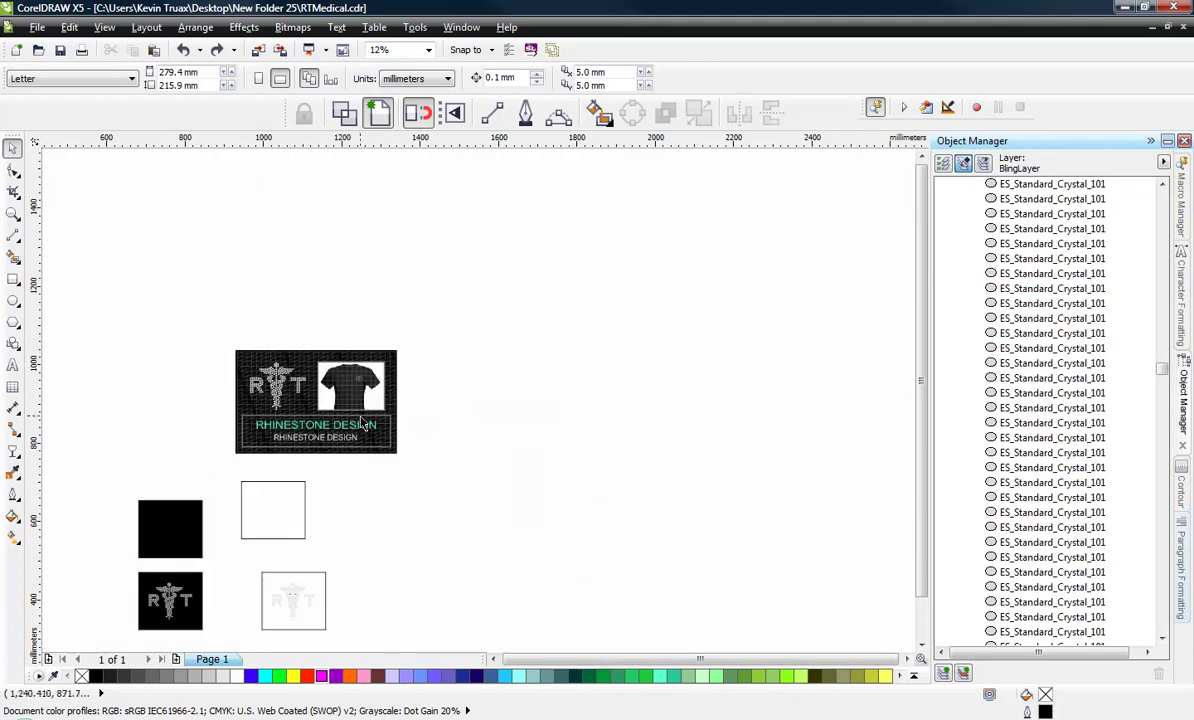
# - Delete all the stones of the small rhinestone design on the T-shirt mockup
pyautogui.scroll(2, 255, 396)
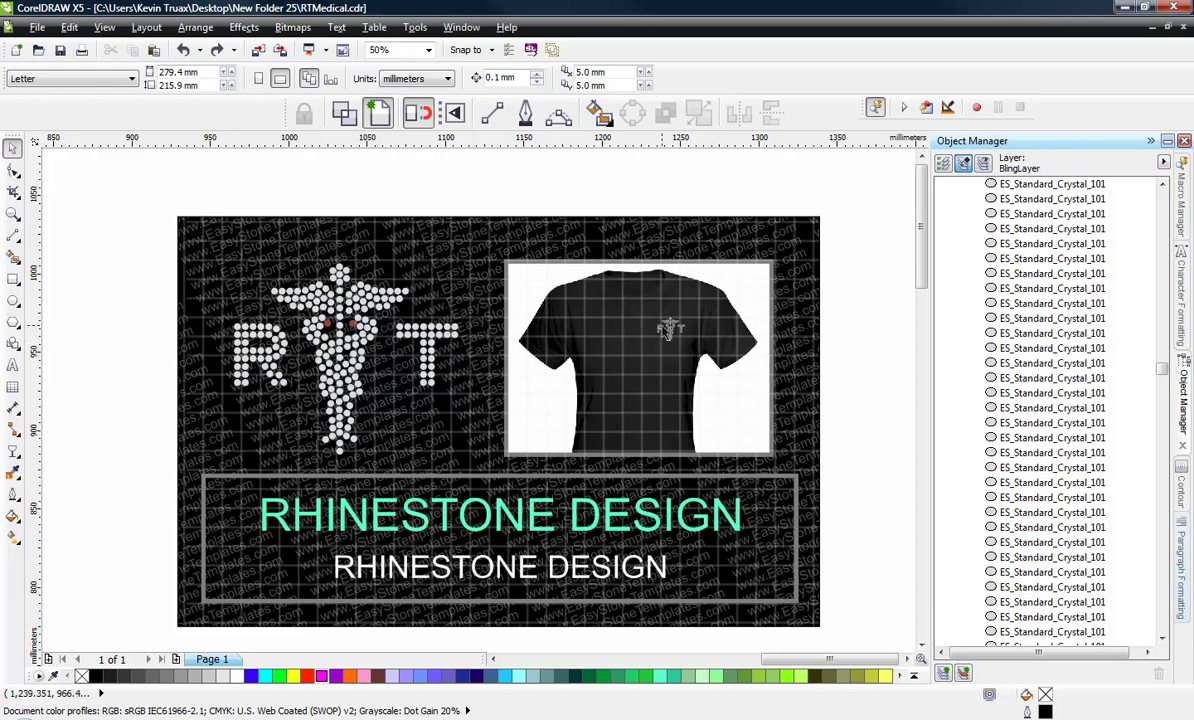
pyautogui.click(672, 333)
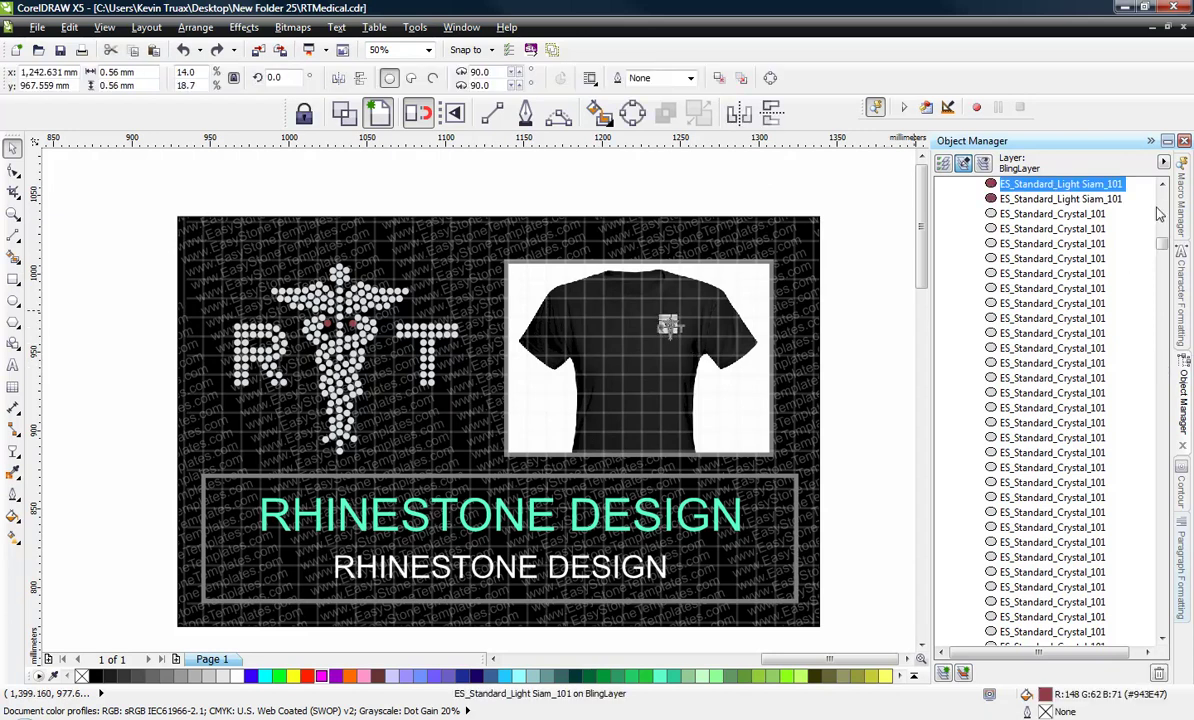
pyautogui.moveTo(860, 195); pyautogui.dragTo(600, 392)
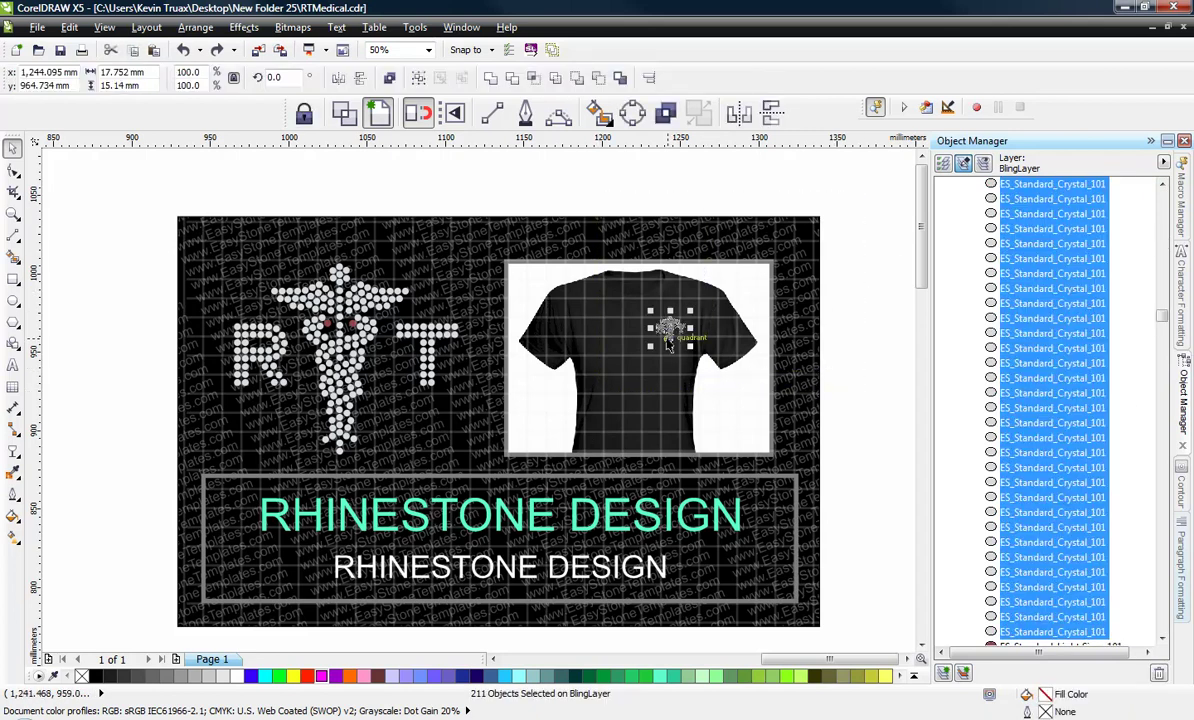
pyautogui.press('Delete')
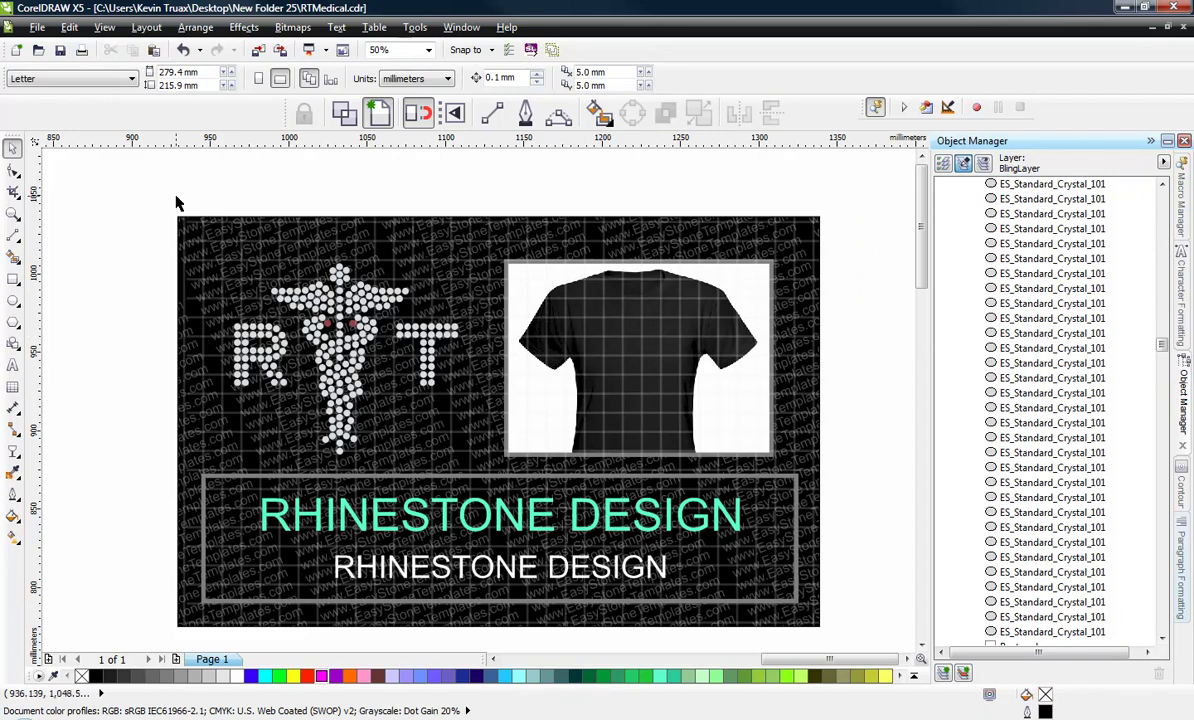
# - Delete the large RT rhinestone design, undo the deletions of both rhinestone designs, and clear the selection
pyautogui.moveTo(190, 186); pyautogui.dragTo(476, 484)
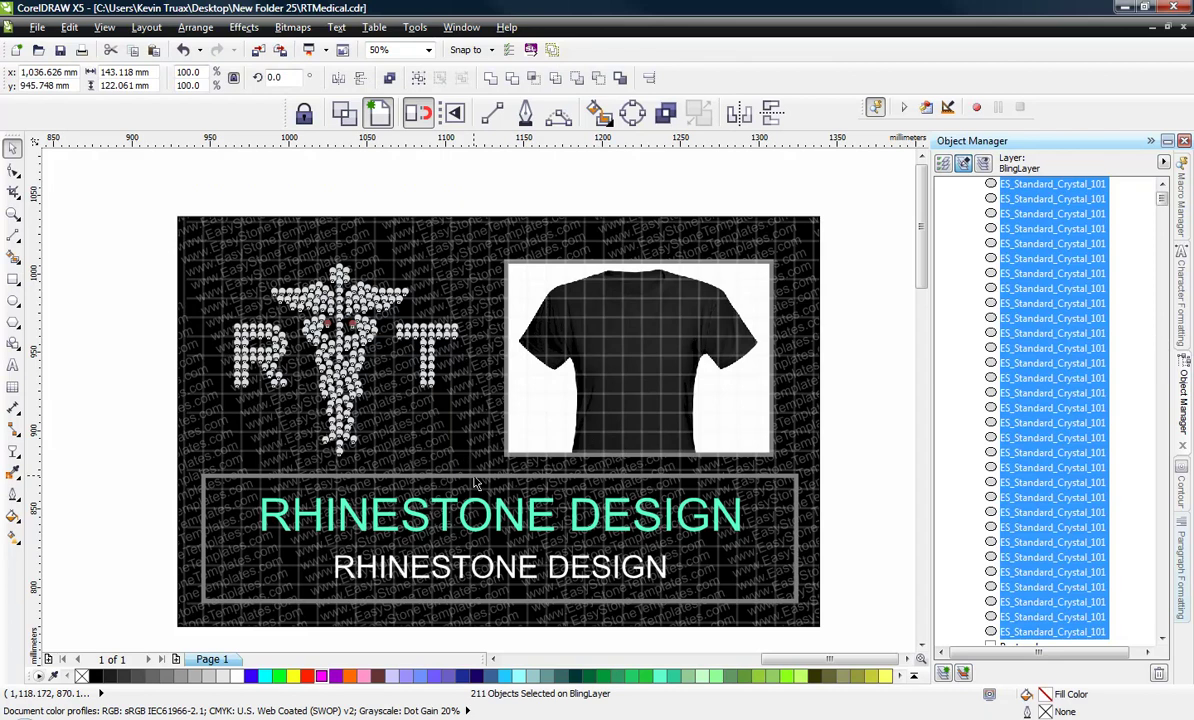
pyautogui.press('Delete')
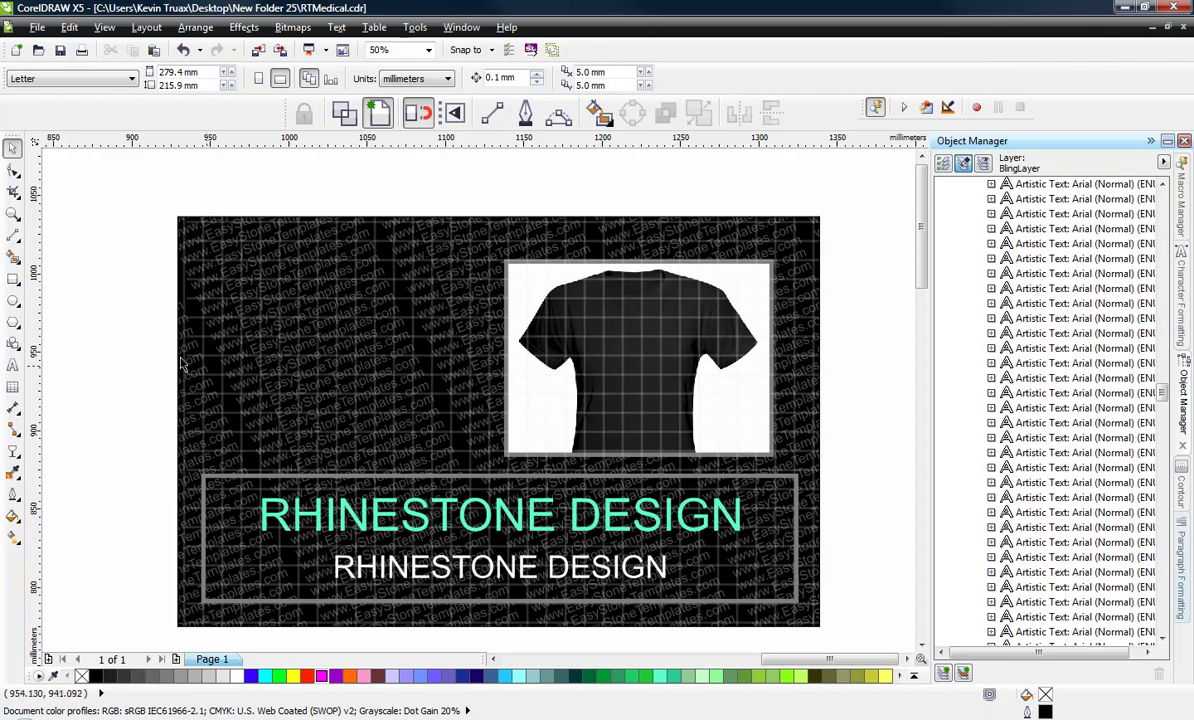
pyautogui.hotkey('ctrl', 'z')
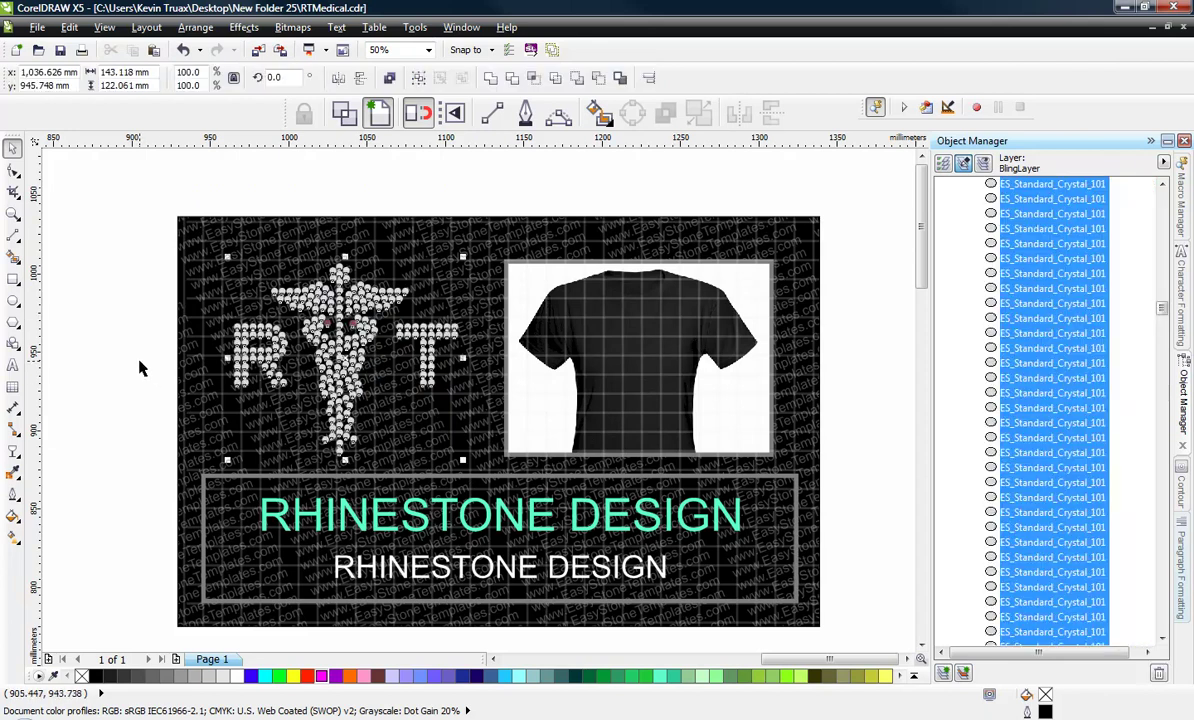
pyautogui.click(133, 352)
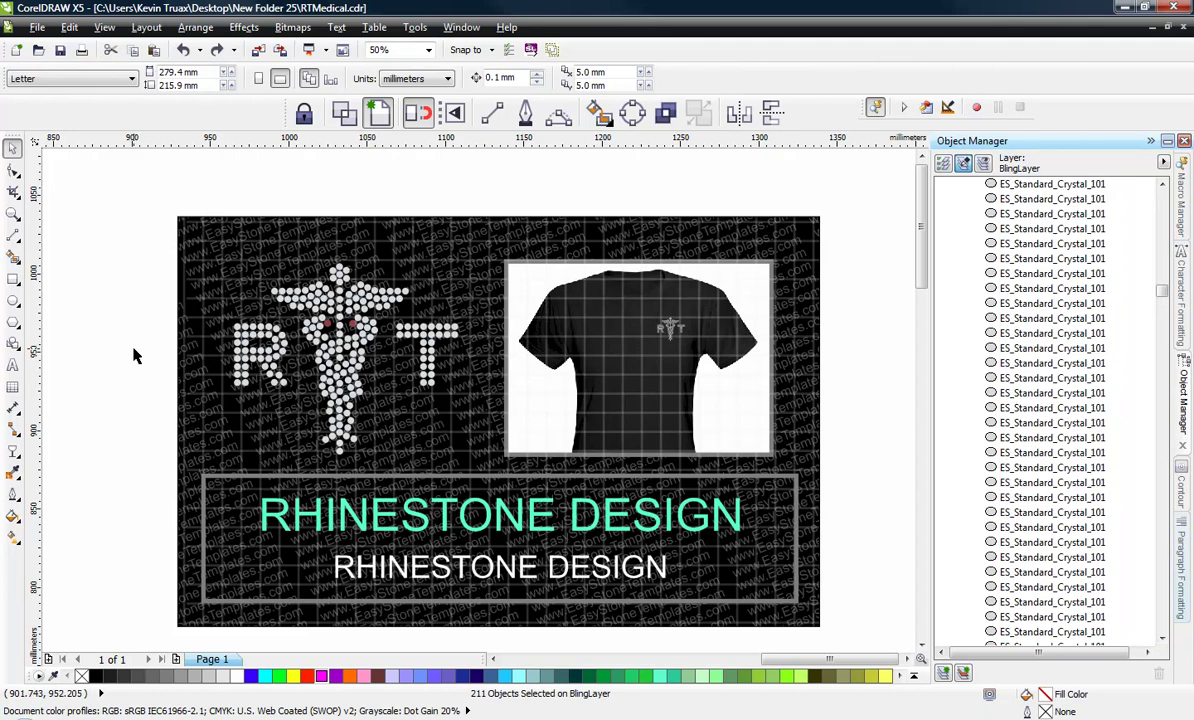